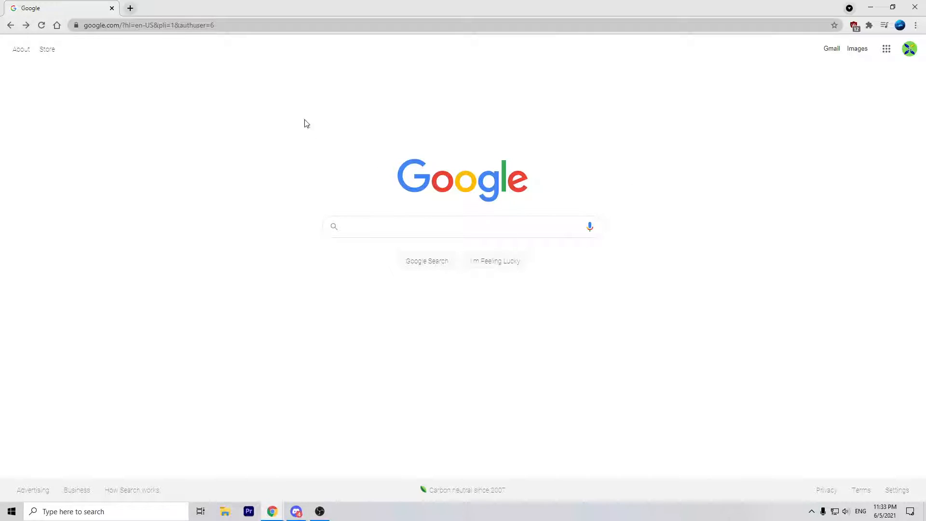
Step: Open a second blank tab, switch between it and the Google homepage, and glance at the account menu
left_click(130, 8)
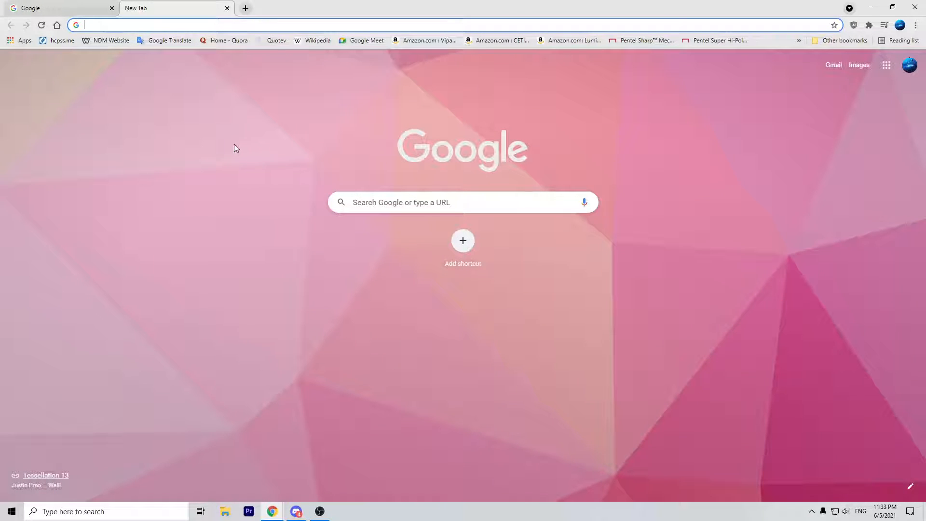
left_click(88, 9)
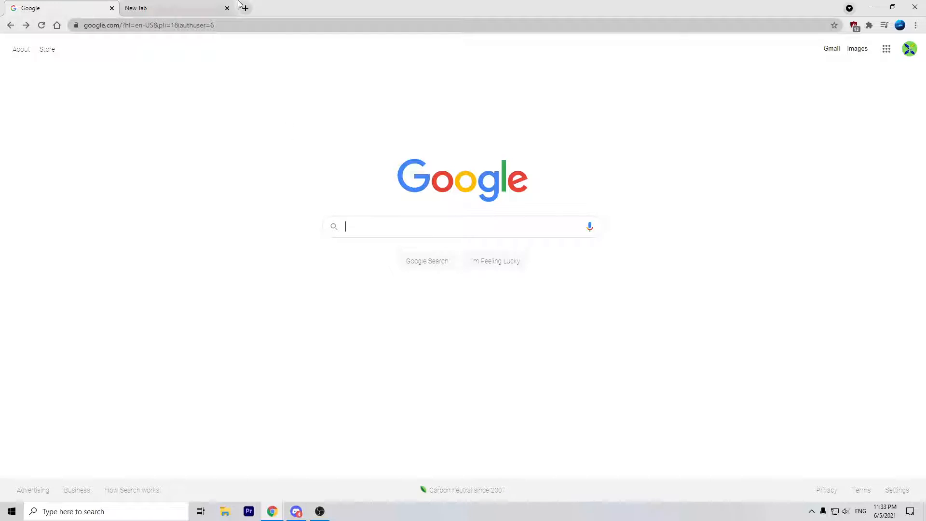
left_click(138, 510)
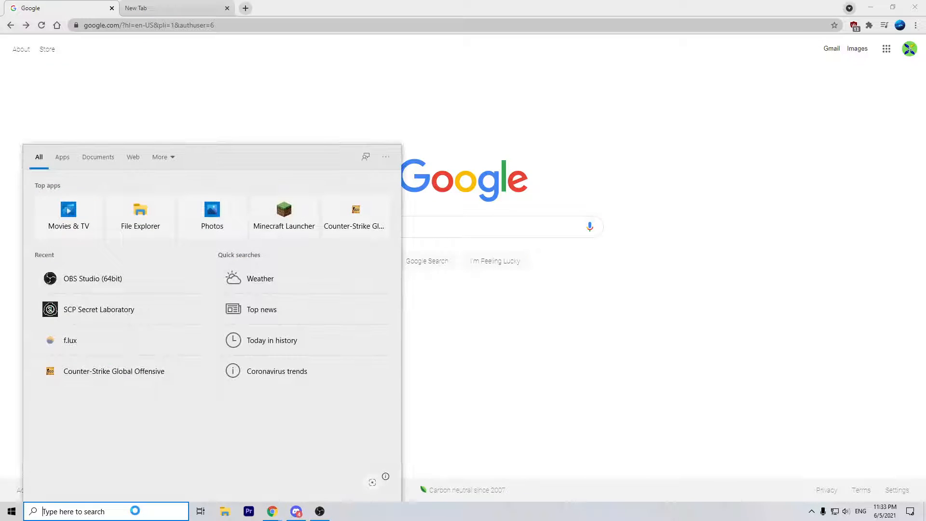
left_click(206, 106)
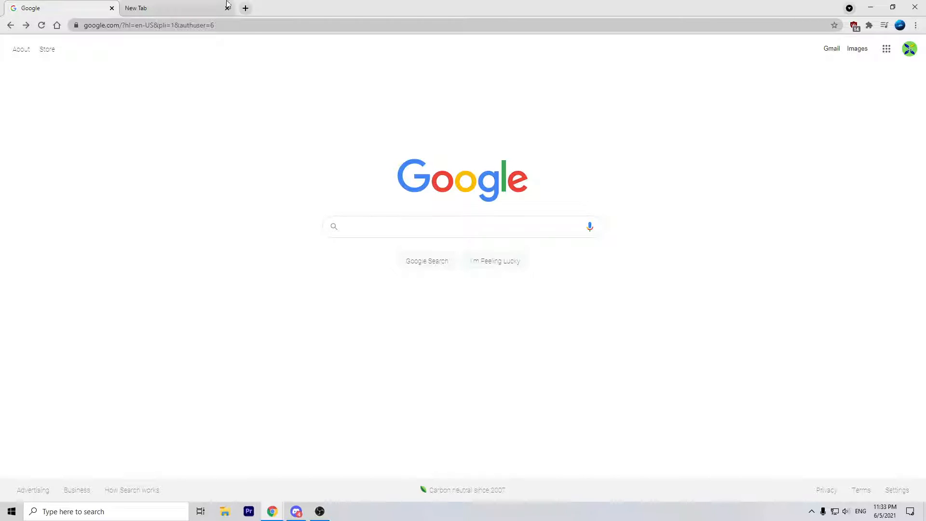
left_click(213, 7)
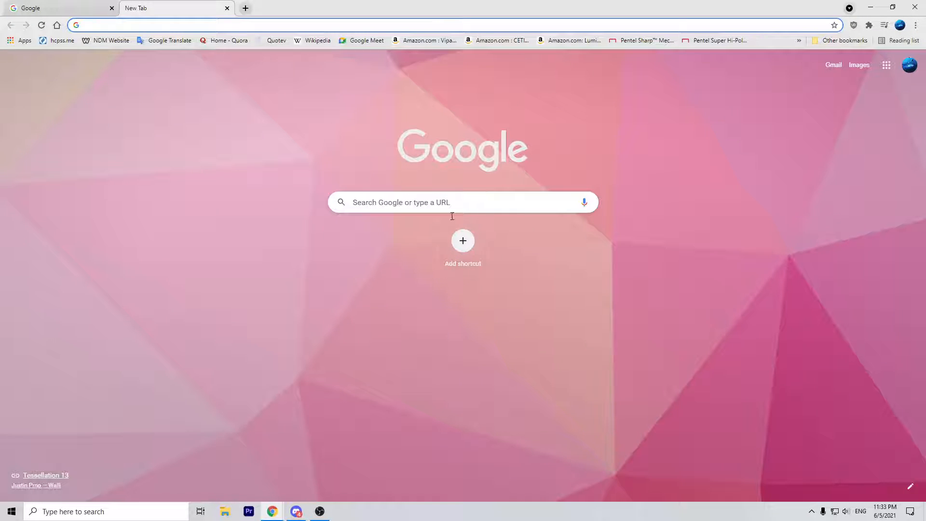
left_click(71, 5)
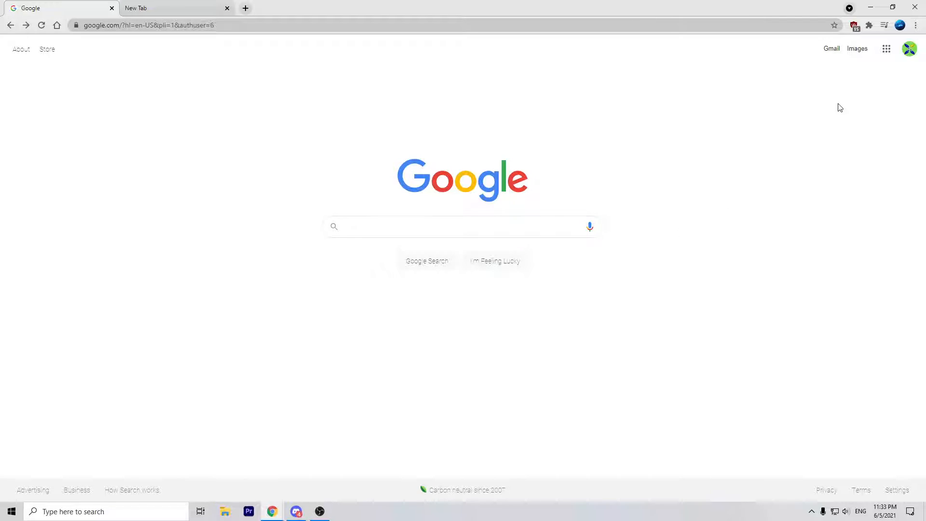
left_click(910, 50)
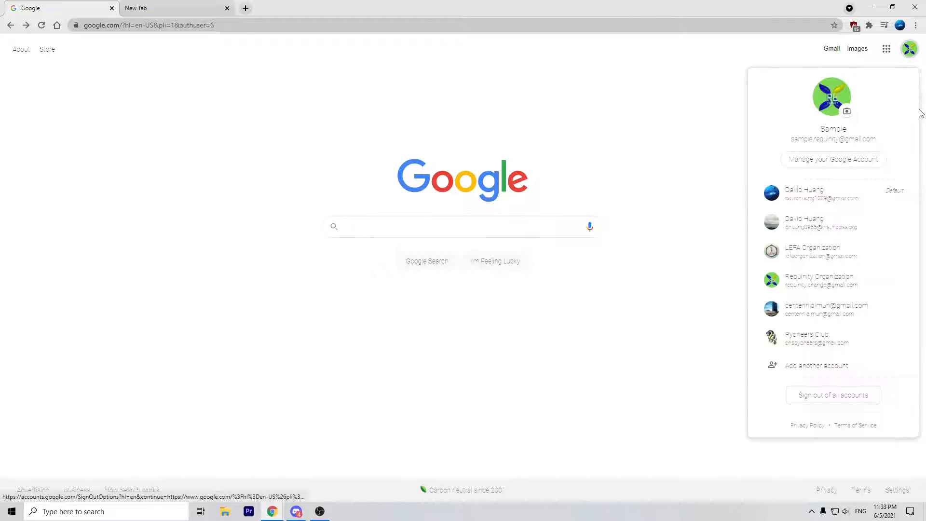
left_click(720, 105)
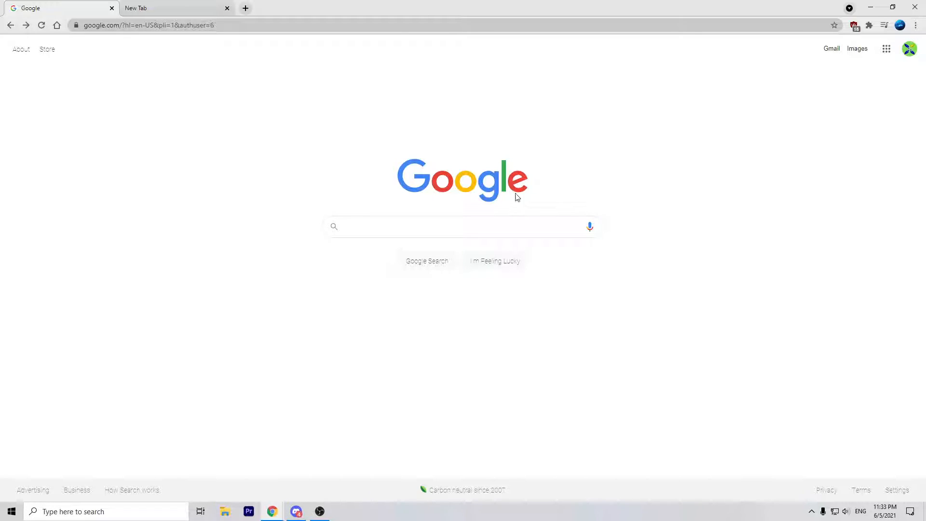
Step: Open Gmail and start a new email addressed to the suggested recipient
left_click(829, 50)
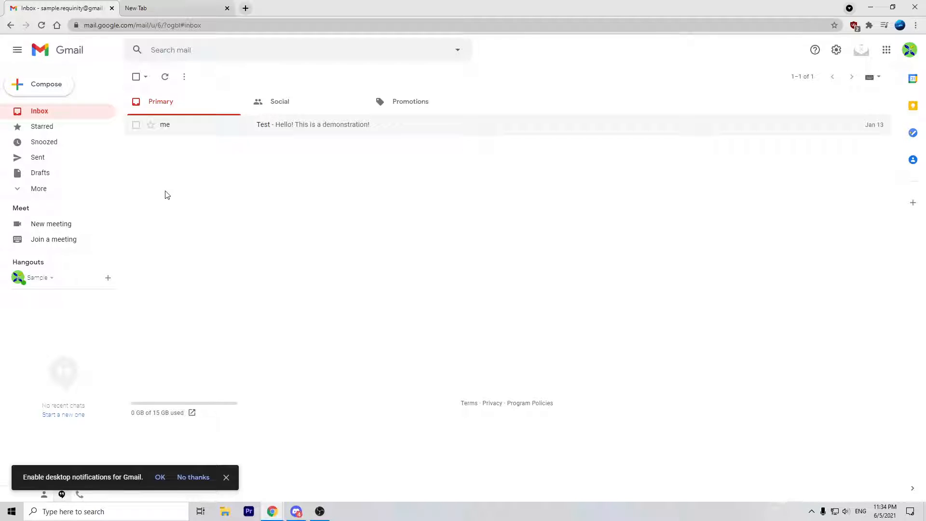
left_click(39, 90)
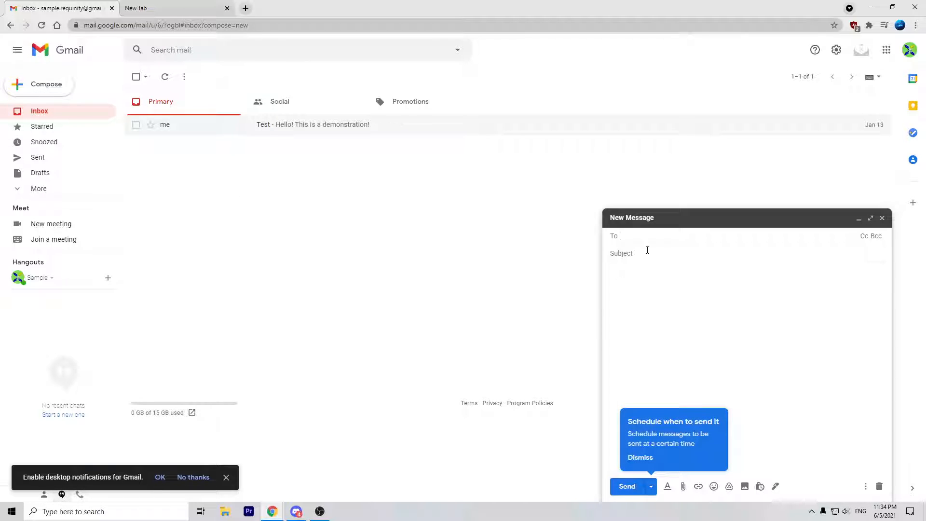
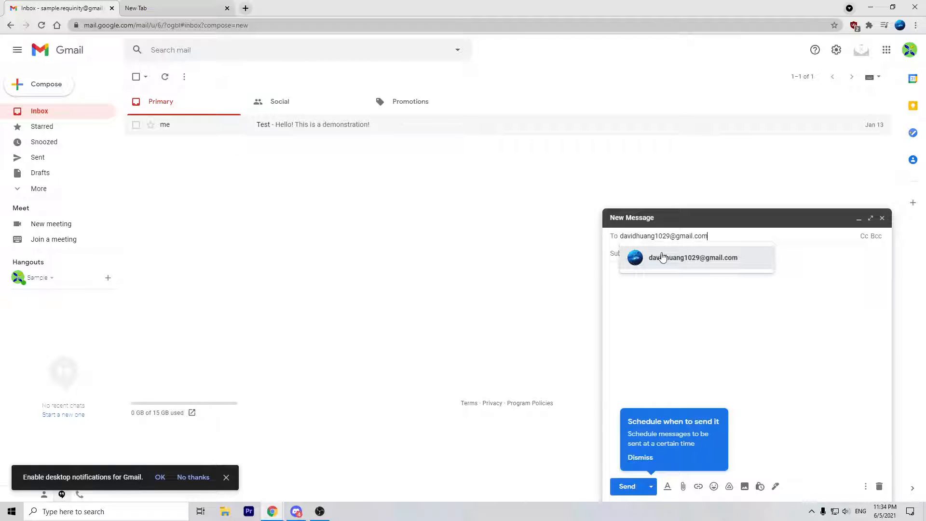
left_click(663, 257)
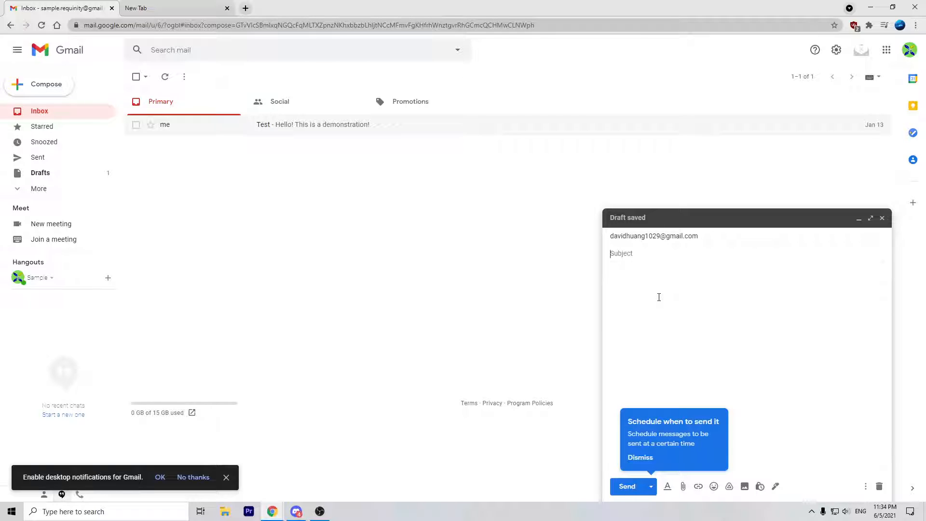
Step: Open the Test email and give the draft the subject 'Hello'
left_click(263, 127)
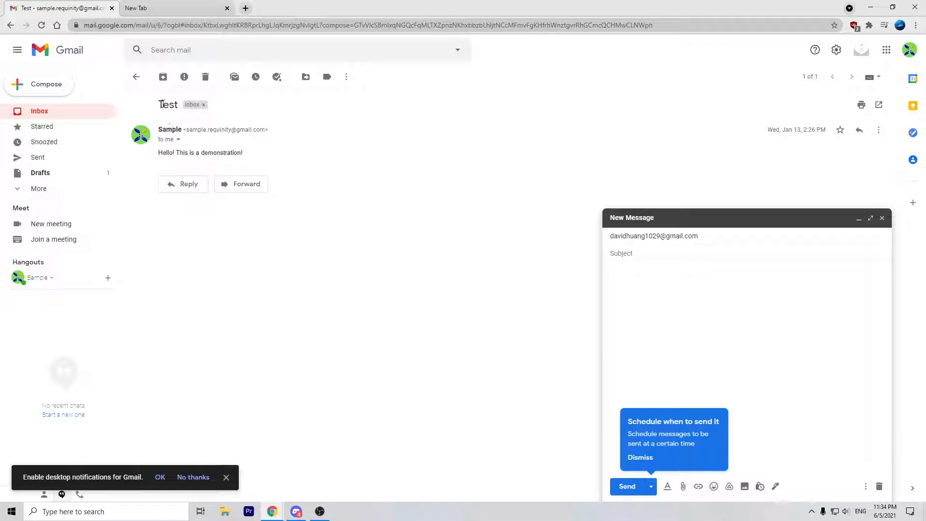
left_click_drag(162, 104, 180, 106)
left_click(650, 256)
type("Hello!")
mouse_move(159, 106)
left_mouse_down()
mouse_move(185, 105)
mouse_move(175, 104)
left_mouse_up()
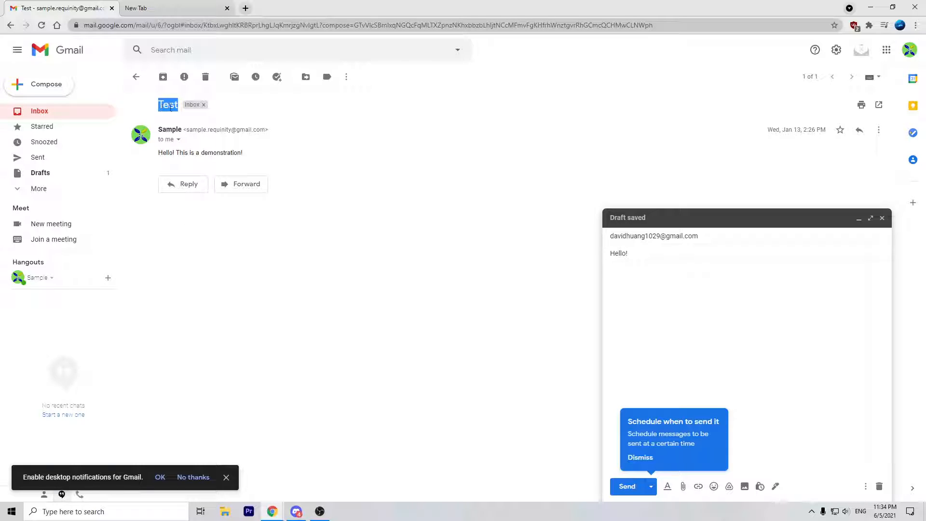
Step: Write 'This is a test email' in the draft body
left_click(646, 285)
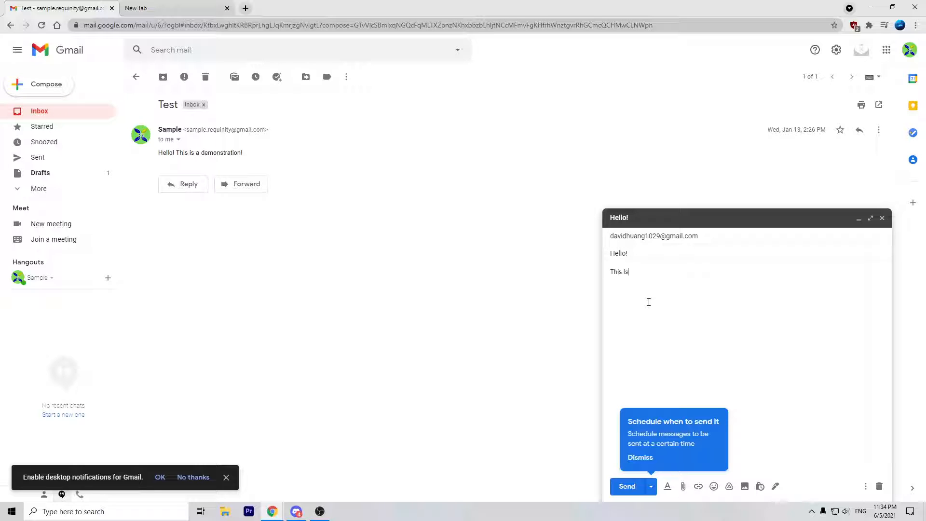
type("This is a test email.")
left_click_drag(245, 155, 204, 152)
left_click(327, 164)
Step: Add the Sample contact as a second recipient and reveal the Cc and Bcc fields
left_click(731, 234)
type("s")
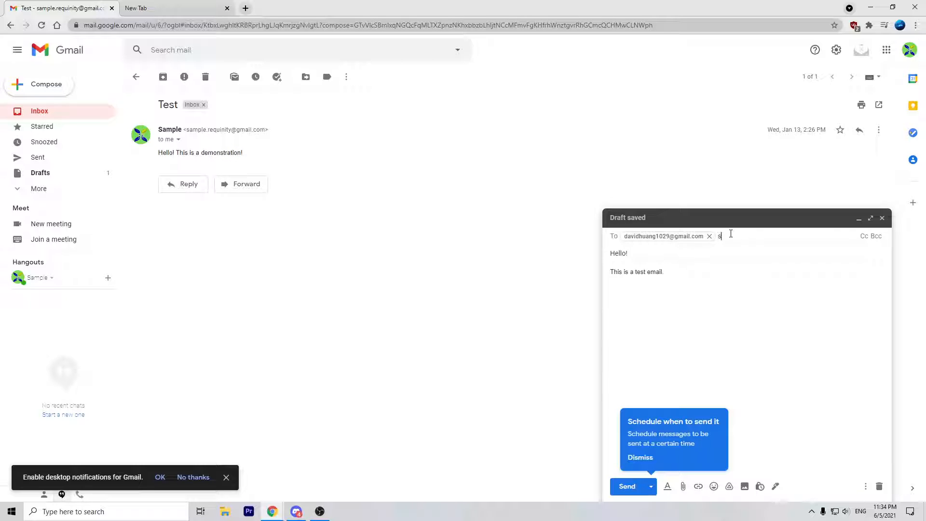
type("ample")
left_click(734, 261)
left_click(732, 256)
left_click(812, 235)
left_click(864, 236)
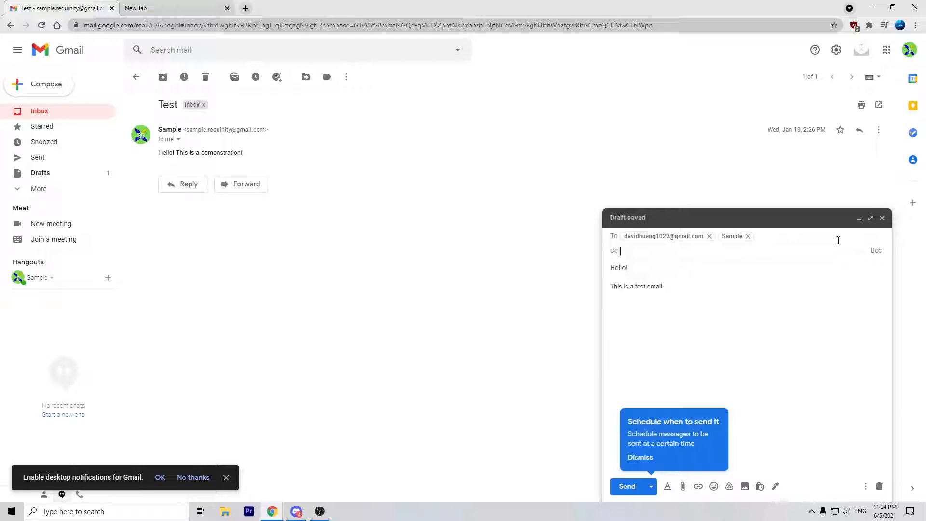
left_click(876, 250)
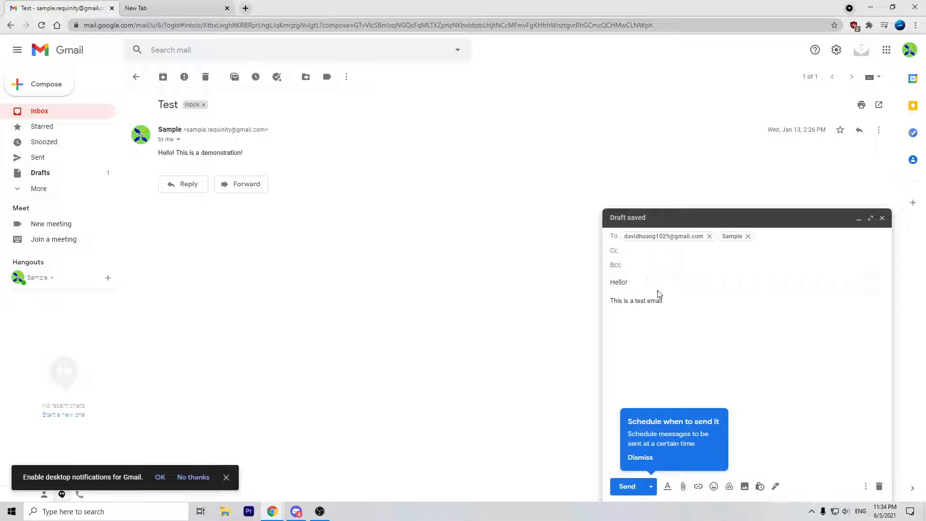
left_click(641, 269)
left_click(699, 268)
left_click(656, 300)
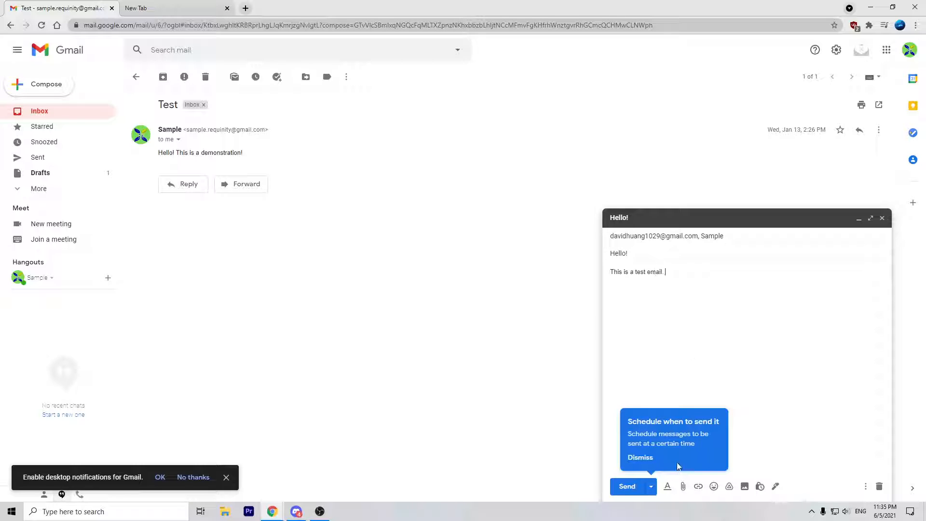
Step: Dismiss the scheduling tip and browse Schedule send options, cancelling without setting a send time
left_click(649, 458)
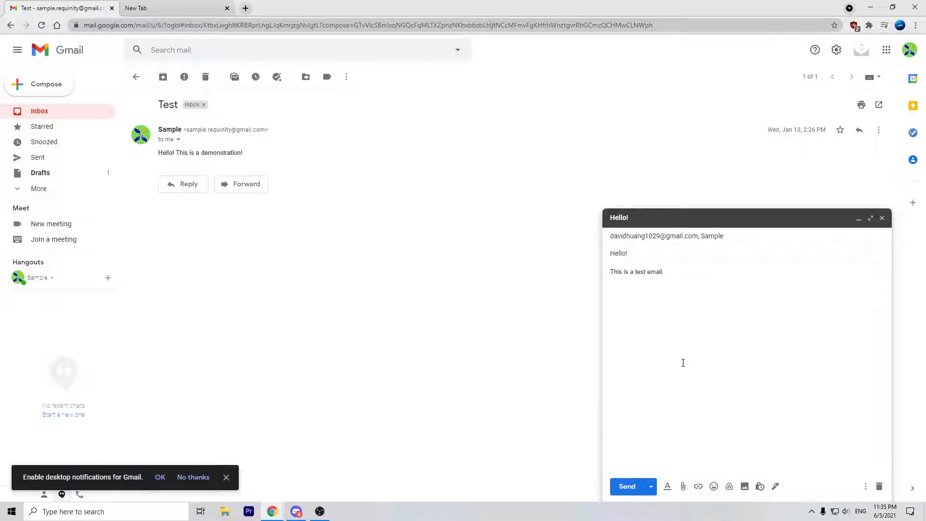
left_click(651, 487)
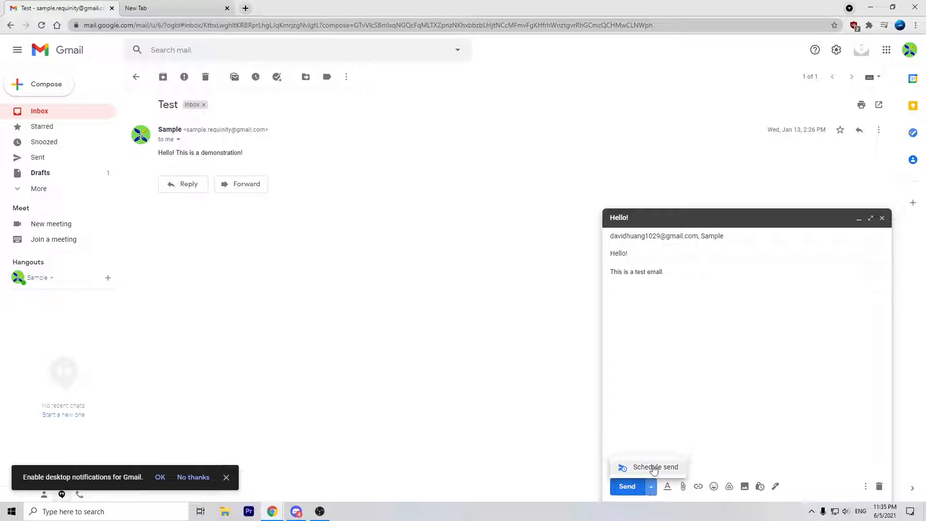
left_click(653, 469)
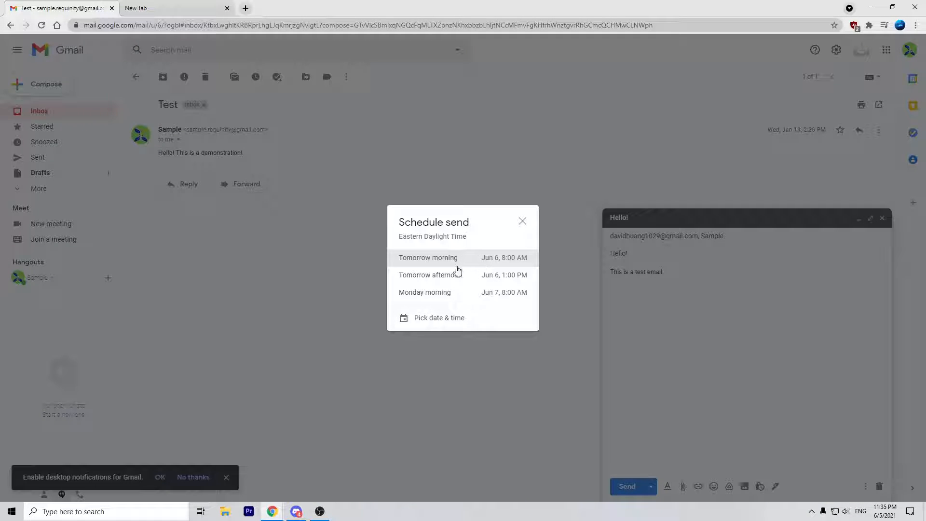
left_click(450, 319)
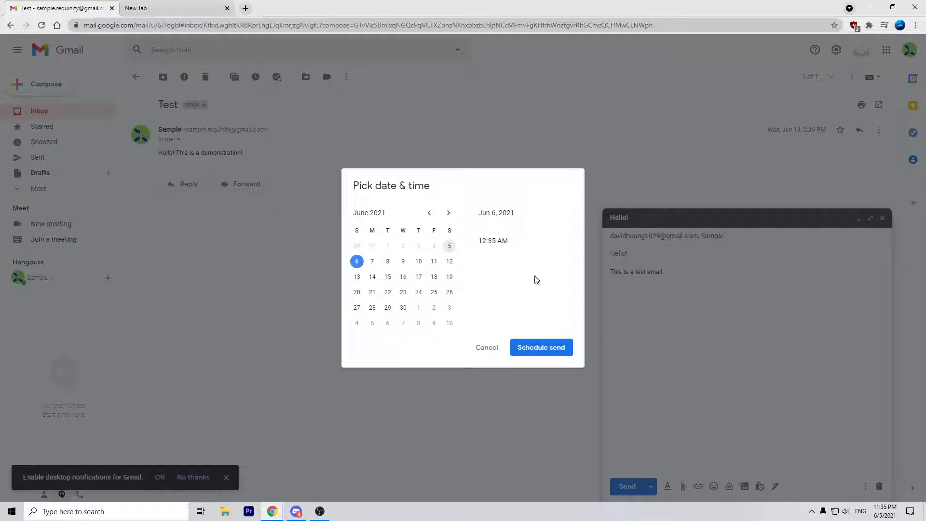
left_click(489, 346)
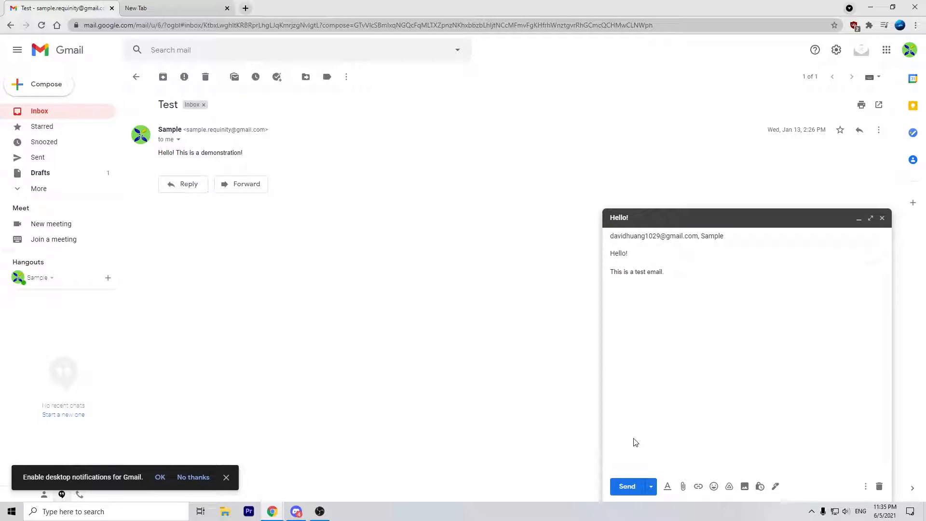
left_click(651, 486)
left_click(646, 468)
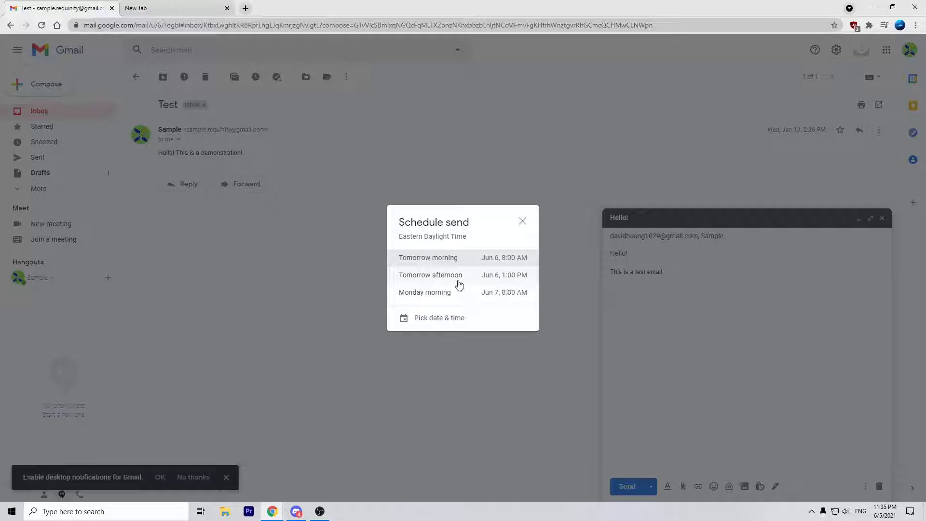
left_click(525, 225)
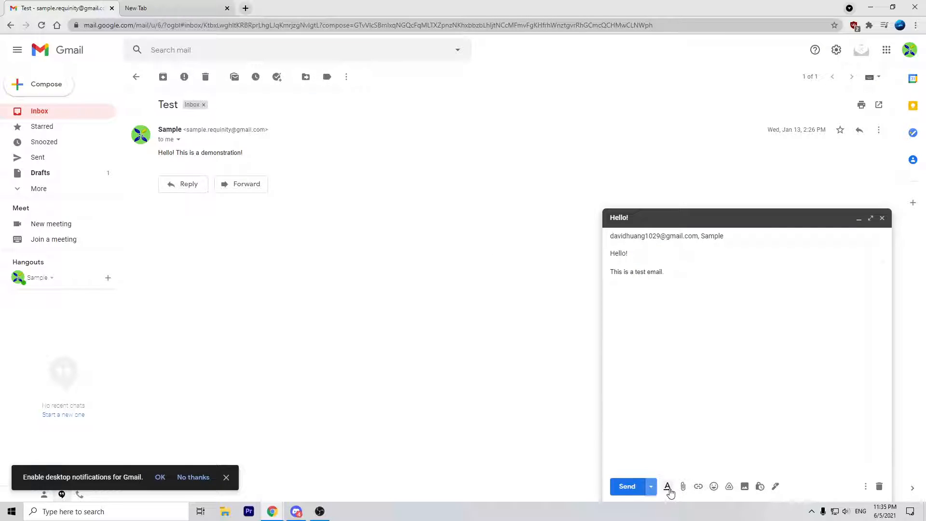
Step: Try the font, size, bold, italic and underline formatting options, then bring up the attach-file browser
left_click(669, 487)
left_click(672, 464)
left_click(691, 464)
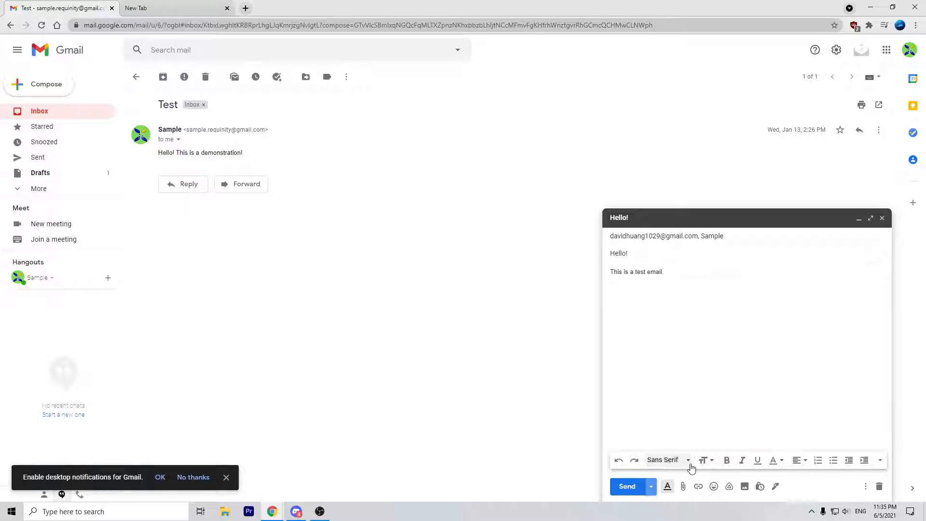
left_click(706, 460)
left_click(713, 463)
left_click(727, 461)
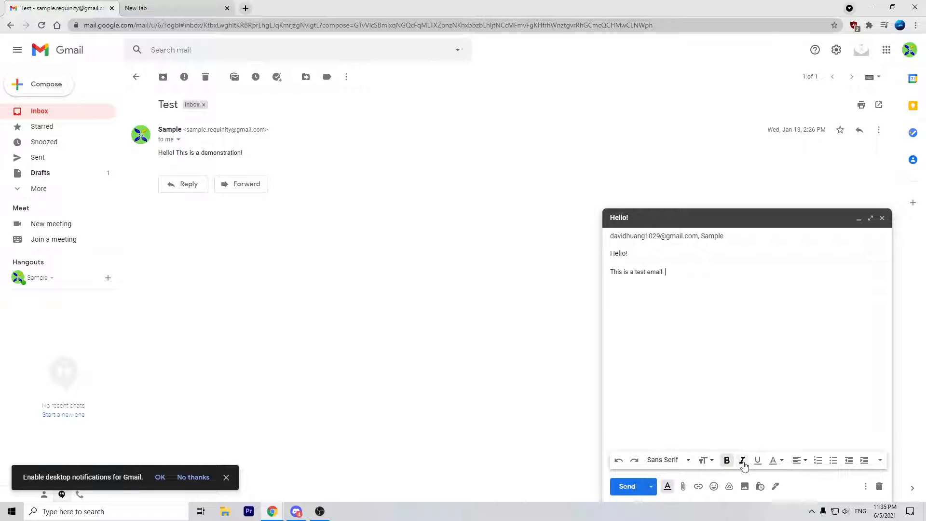
left_click(743, 462)
left_click(756, 461)
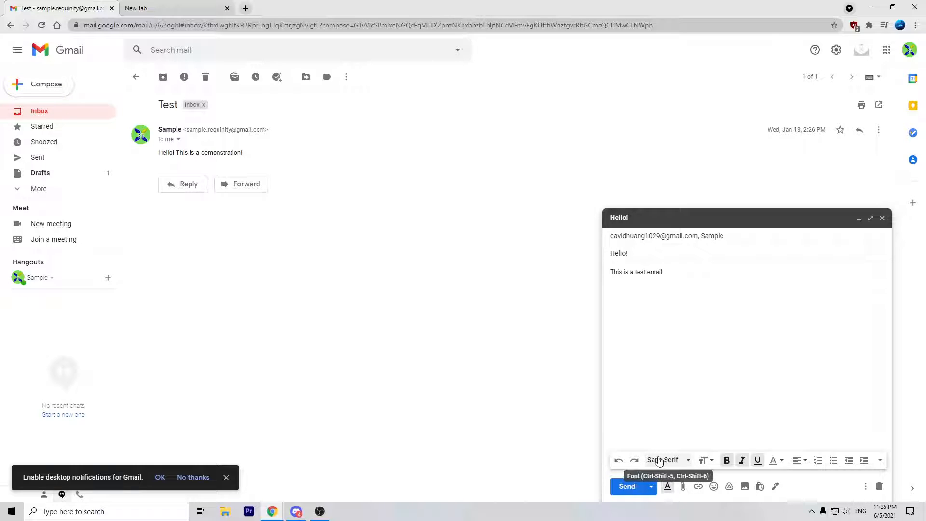
left_click(684, 487)
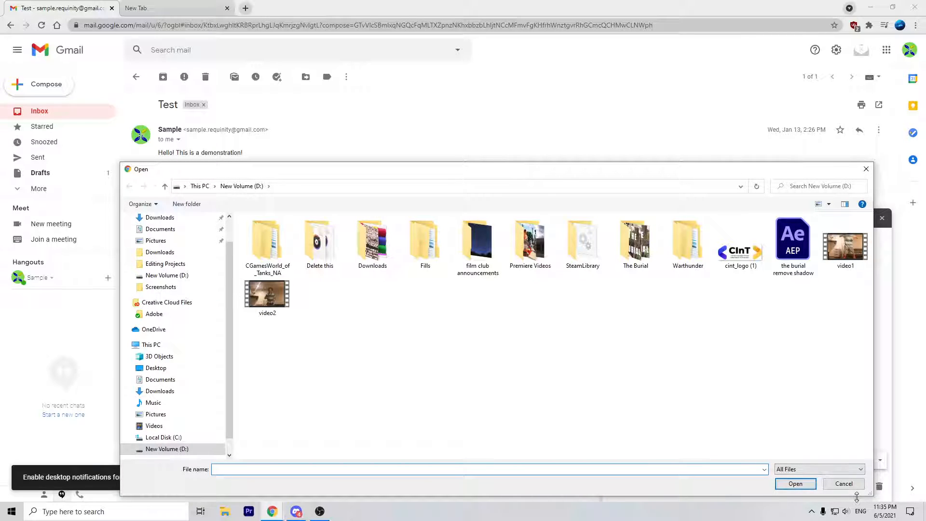
Step: Attach cint_logo (1).png to the draft and close the browser without attaching video1
left_click(844, 484)
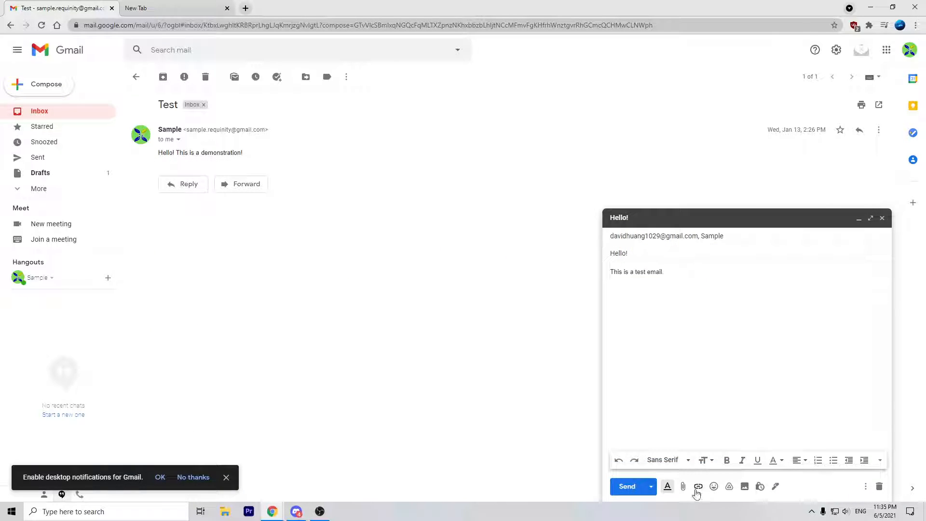
left_click(683, 486)
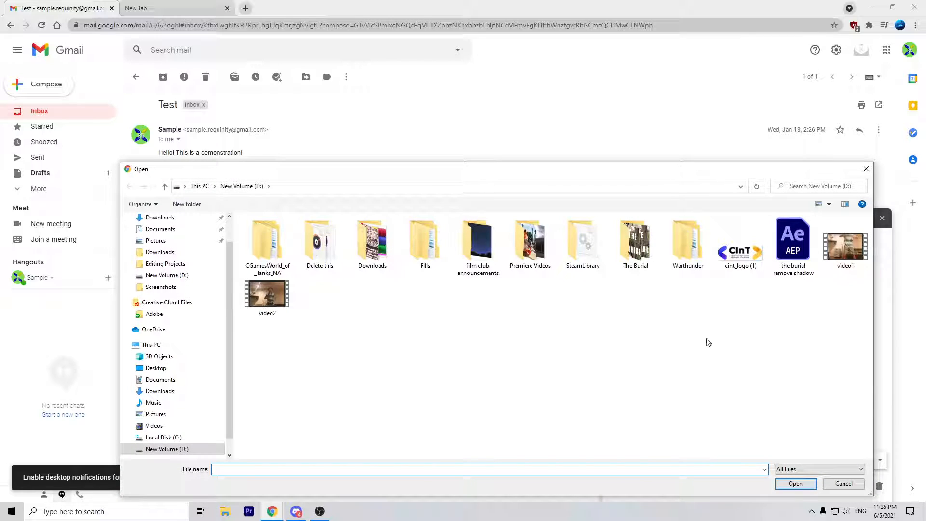
double_click(733, 259)
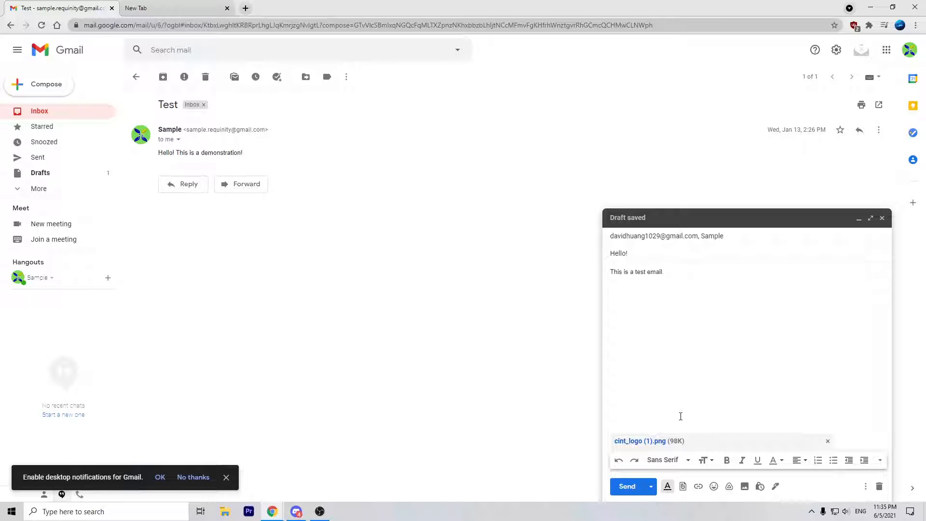
left_click(684, 487)
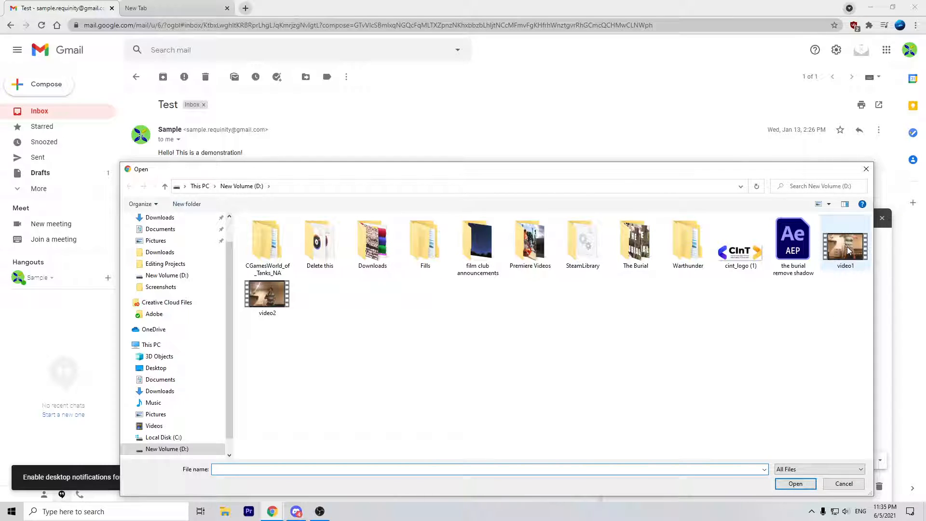
left_click(848, 247)
left_click(863, 485)
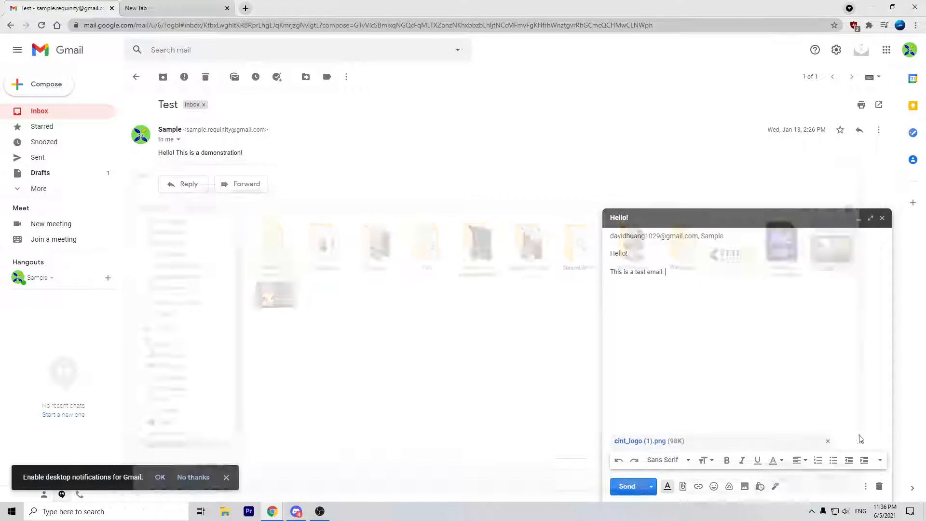
Step: Insert a 'hello' link pointing to youtube.com in the draft body
left_click(699, 487)
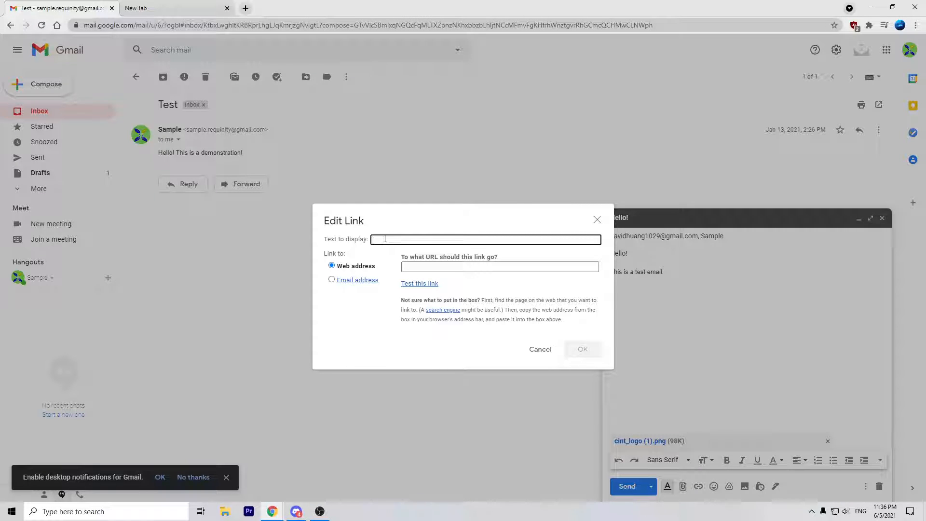
type("hello")
left_click(451, 266)
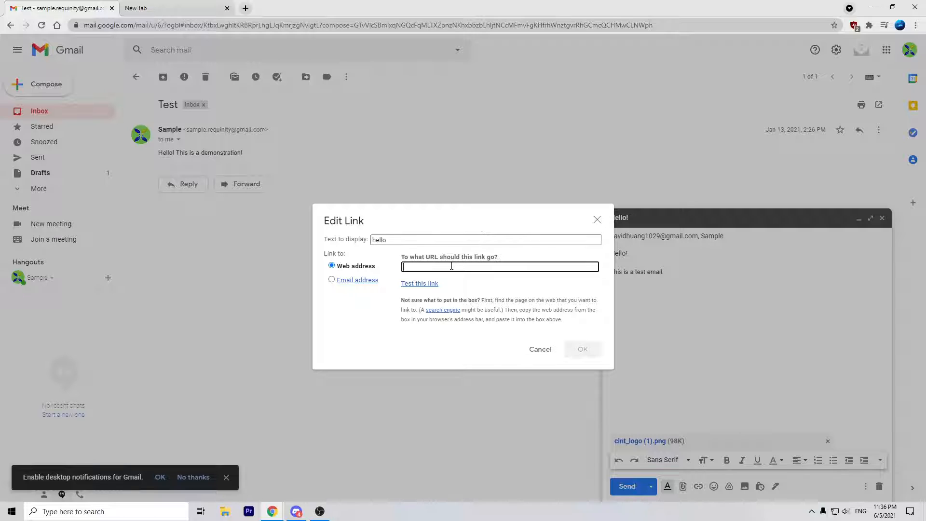
type("youtube.com")
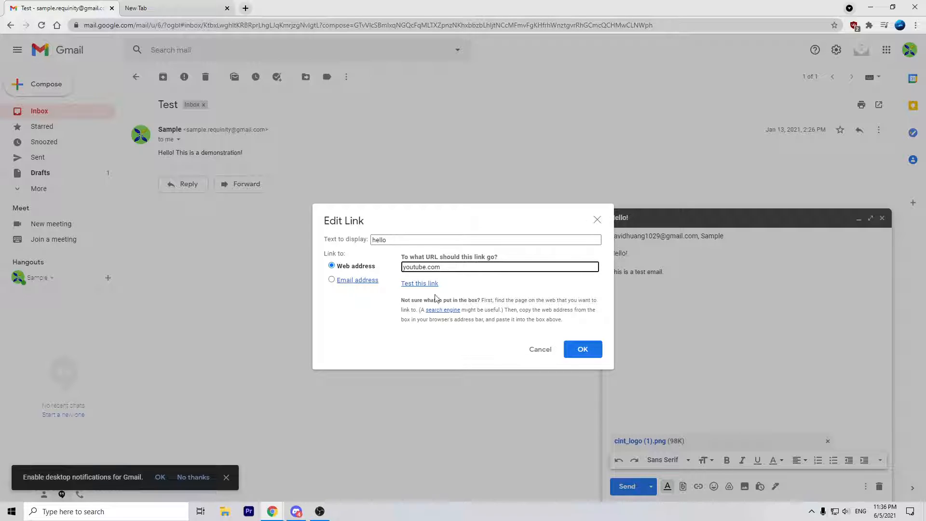
left_click(583, 348)
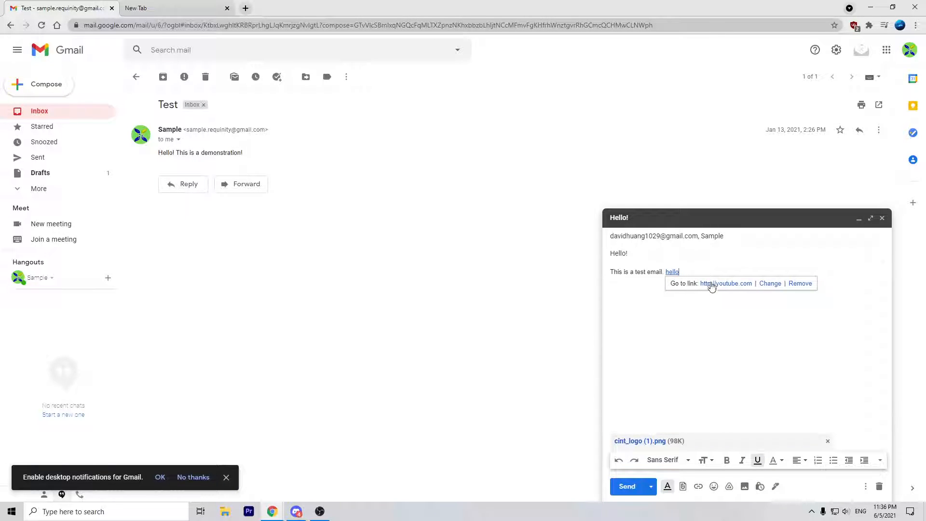
left_click(699, 315)
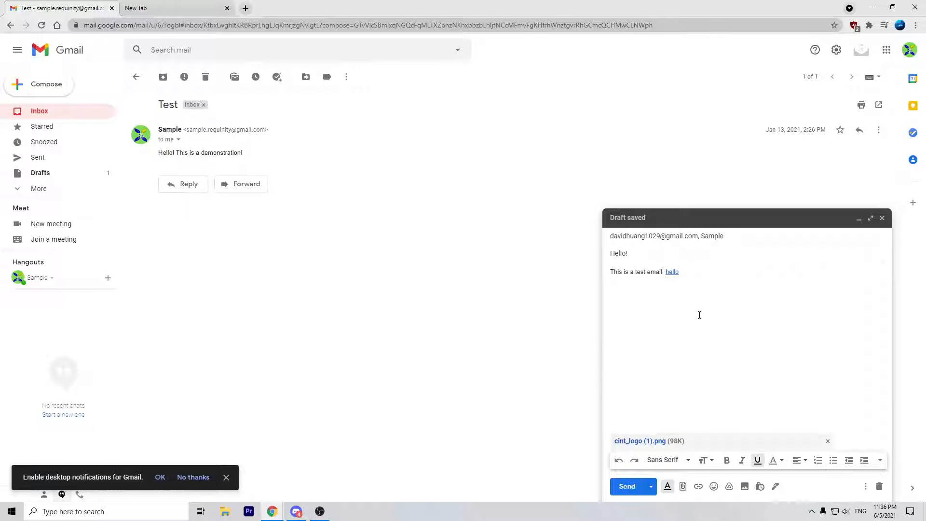
Step: Insert a grinning emoji after the word 'This'
left_click(714, 486)
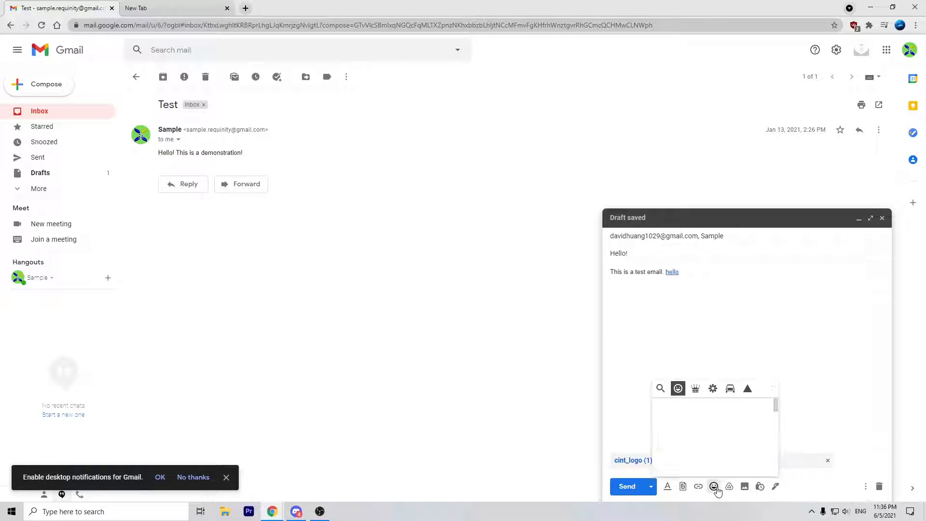
scroll(724, 425, "down", 3)
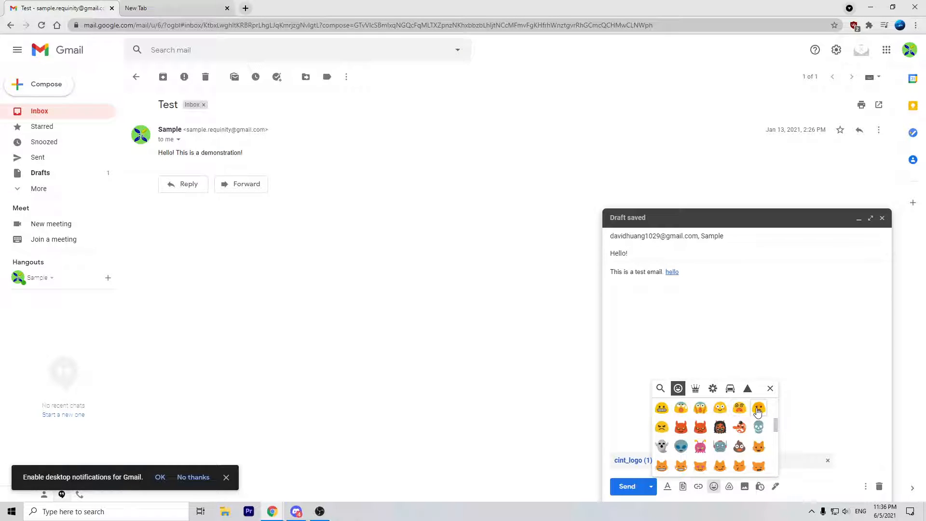
scroll(759, 410, "up", 3)
left_click(662, 408)
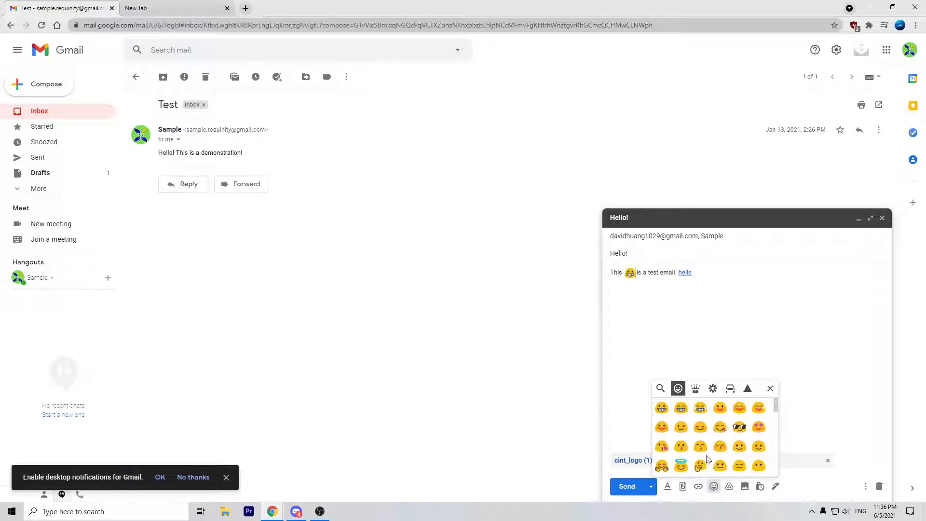
left_click(771, 389)
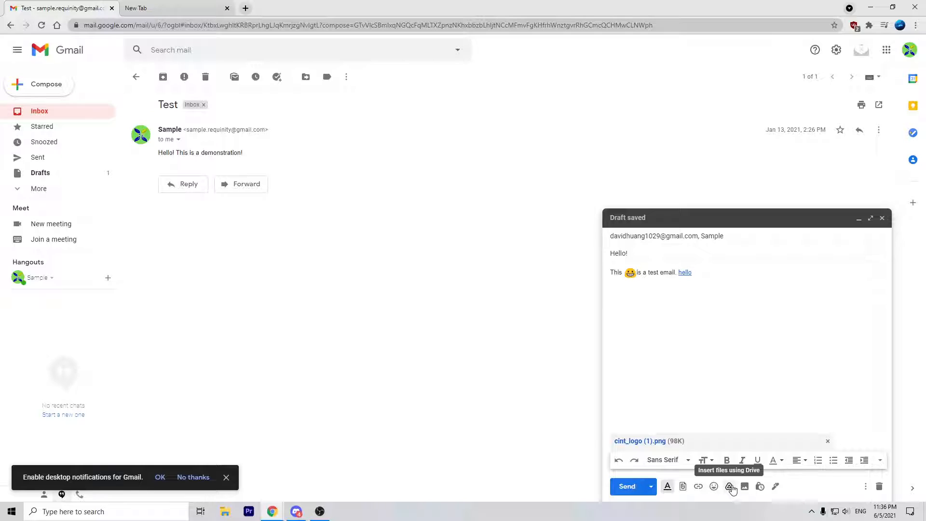
Step: Insert the round green logo photo inline in the draft body instead of a Drive file
left_click(729, 486)
left_click(706, 126)
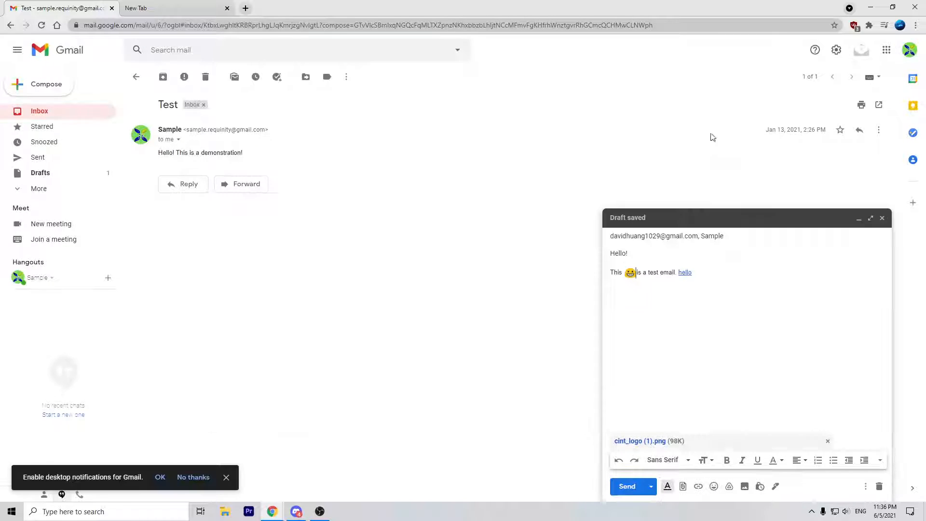
left_click(745, 487)
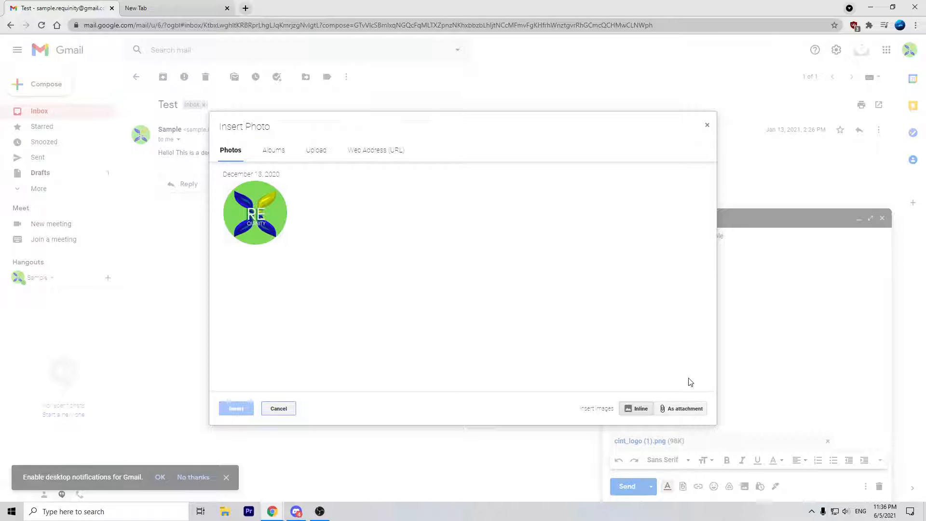
left_click(256, 215)
left_click(236, 409)
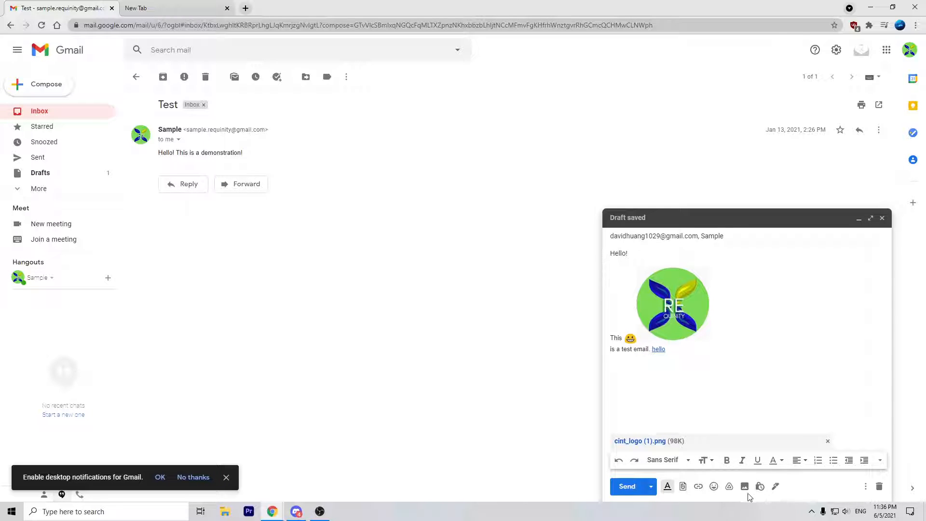
left_click(806, 369)
Step: Send the Hello! email, open it from the inbox and preview the cint_logo (1).png attachment
left_click(627, 488)
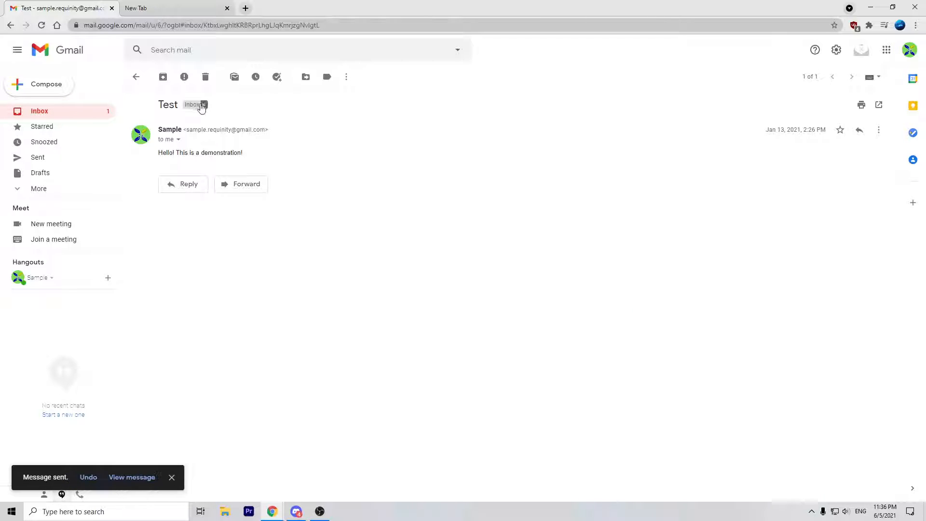
left_click(135, 77)
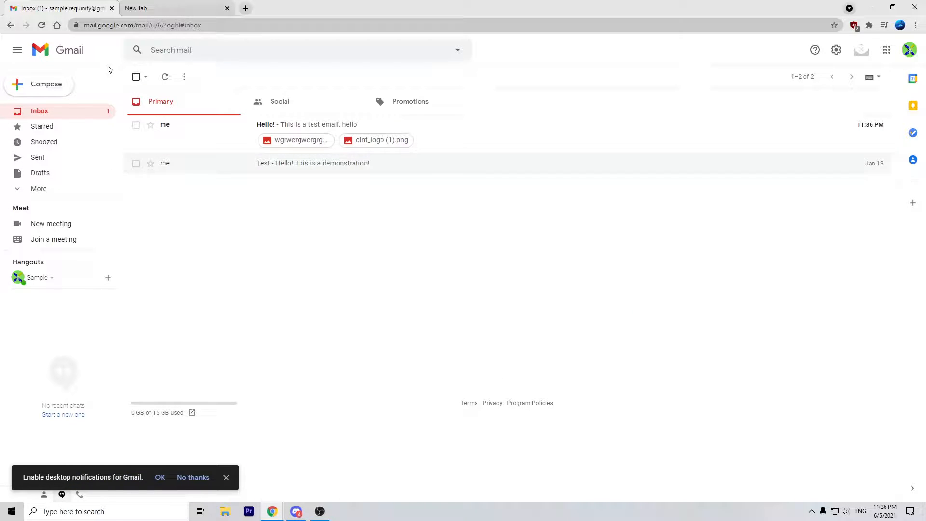
left_click(205, 136)
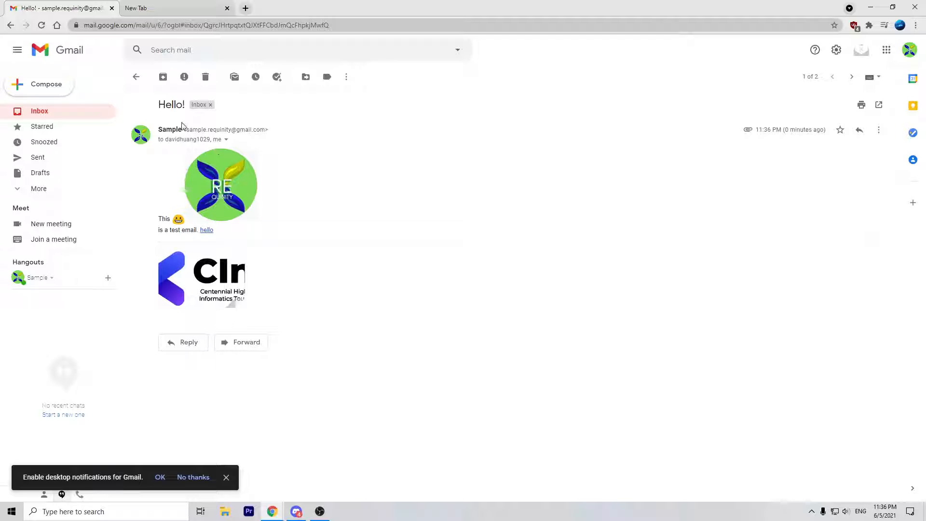
left_click(222, 285)
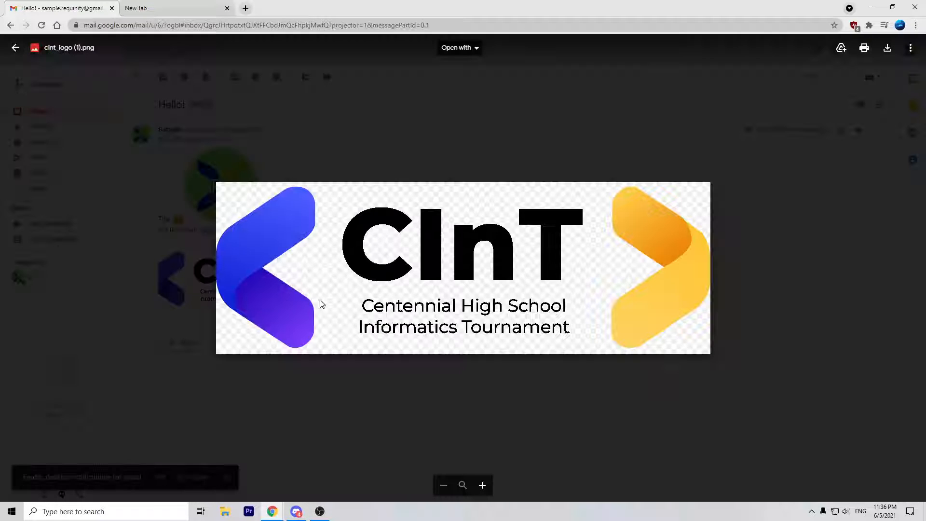
left_click(763, 226)
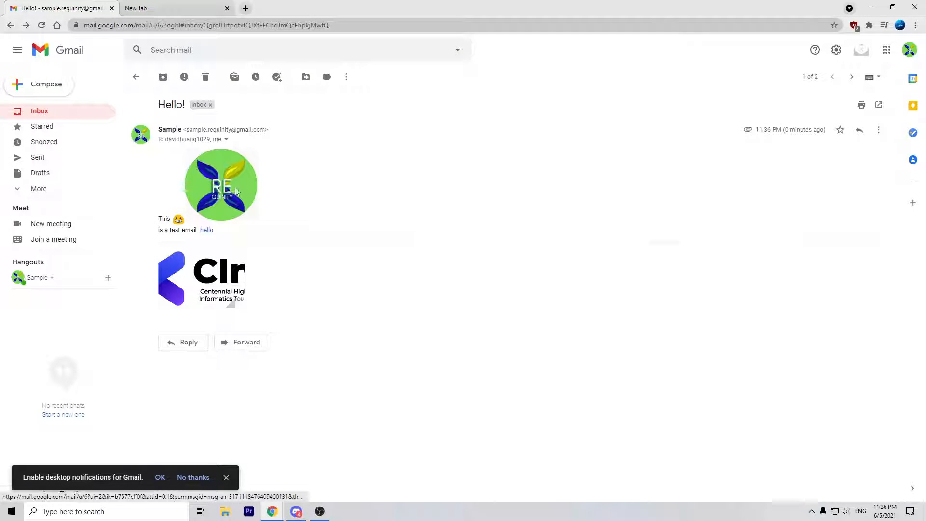
Step: Inspect the hello link's options and the message's sender and recipient details, then return to the inbox
left_click_drag(235, 191, 221, 214)
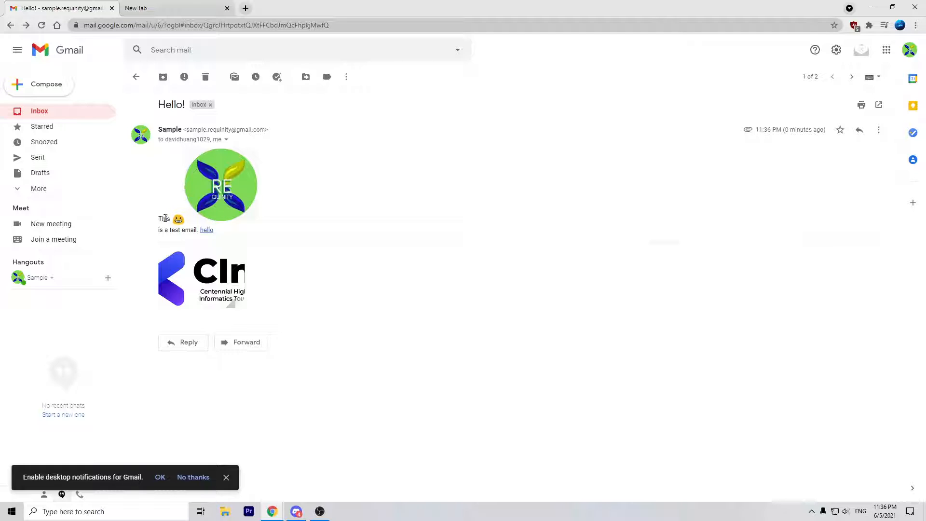
left_click_drag(209, 232, 211, 232)
right_click(211, 234)
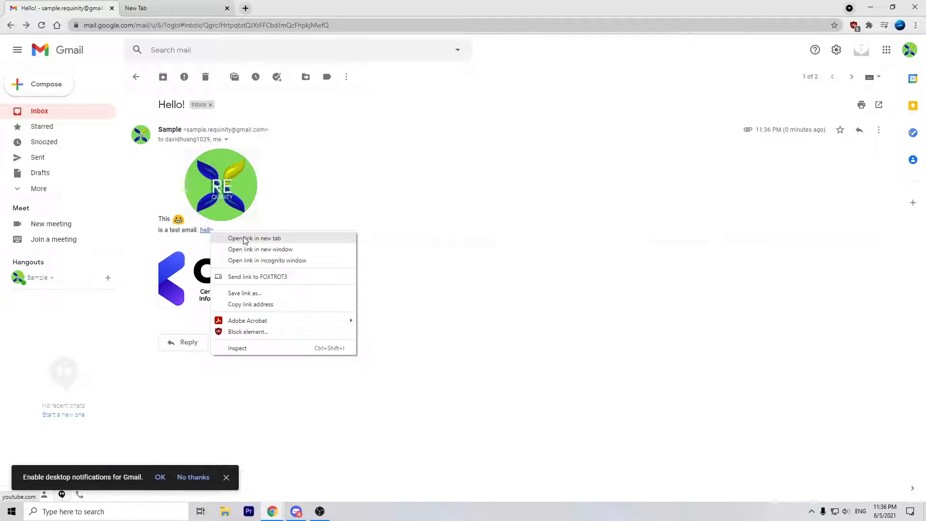
left_click(289, 211)
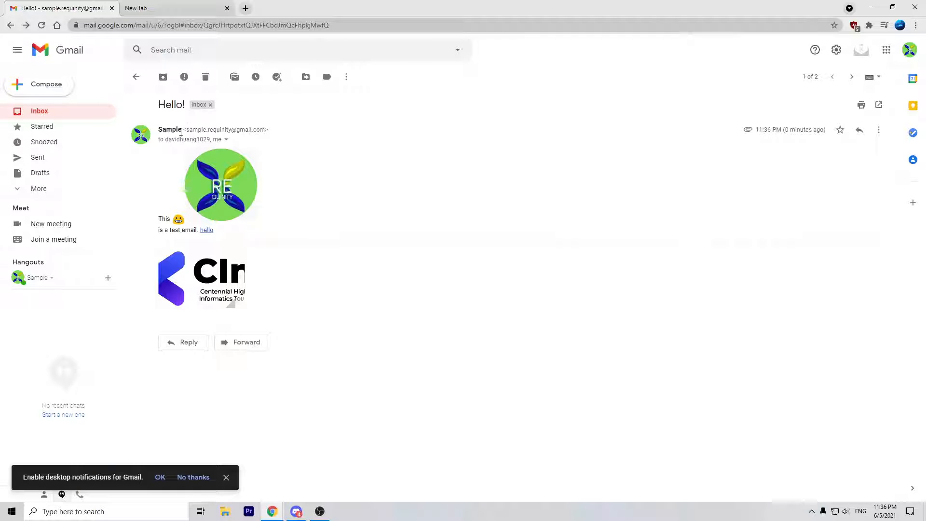
left_click(226, 140)
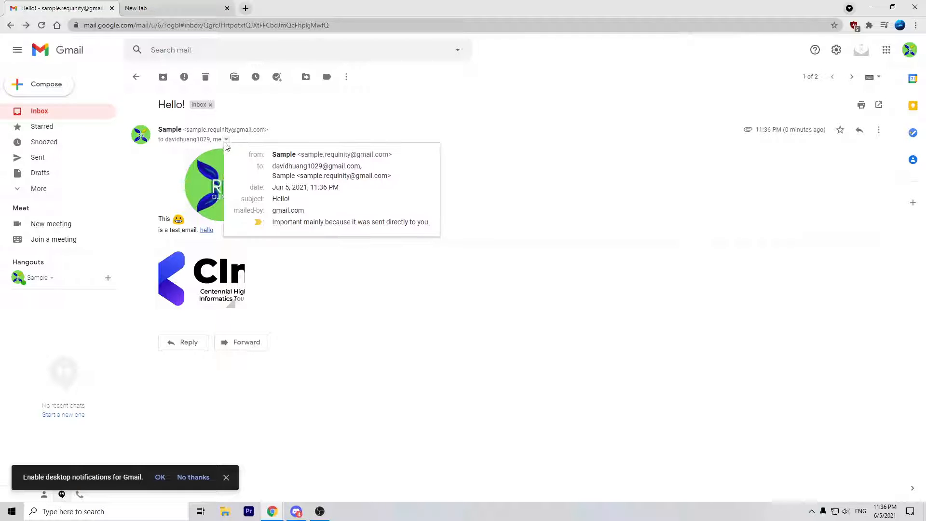
mouse_move(274, 168)
left_mouse_down()
mouse_move(358, 165)
mouse_move(273, 176)
left_mouse_up()
left_click(480, 185)
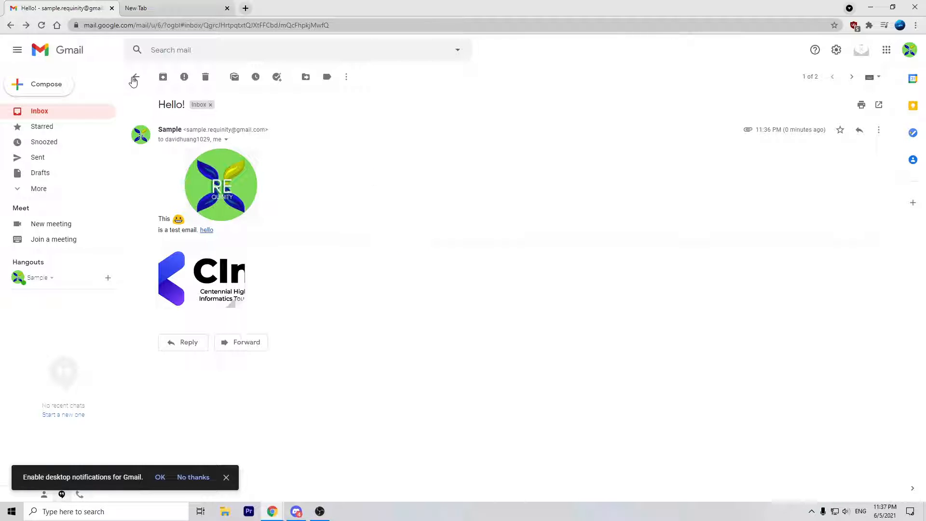
left_click(134, 78)
Step: Compare the Social and Promotions categories, highlighting each one's description text
left_click(293, 103)
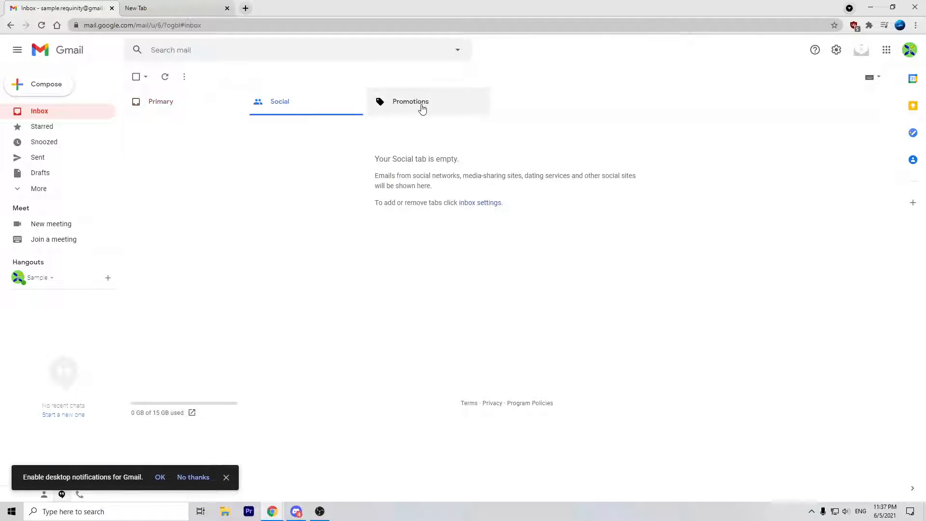
left_click(235, 110)
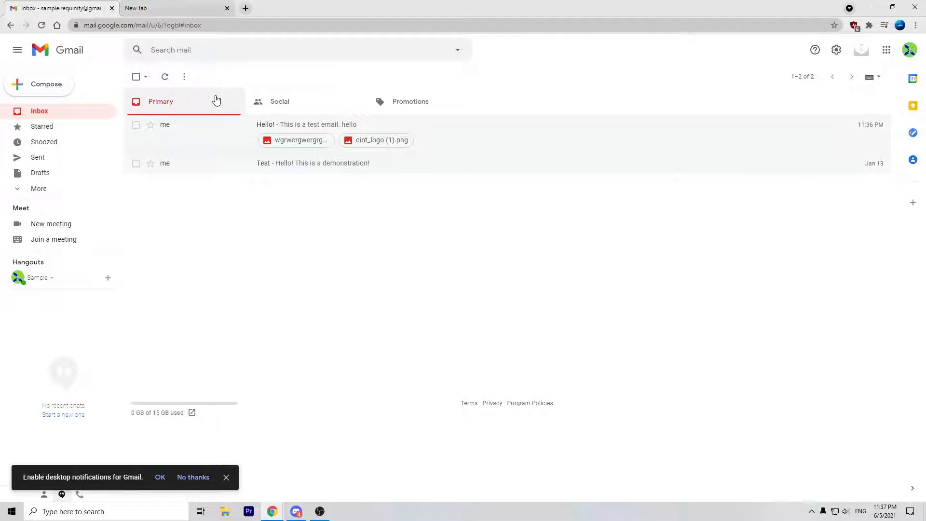
left_click(289, 105)
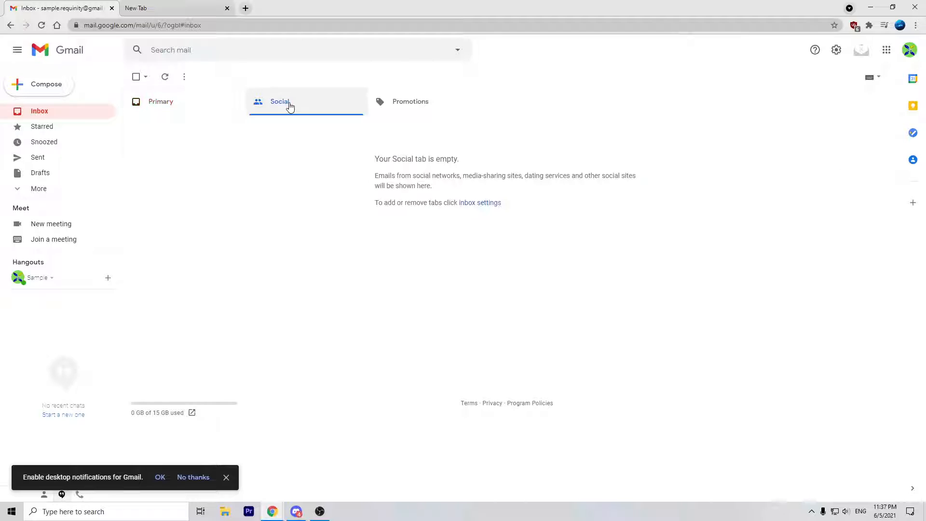
left_click(421, 102)
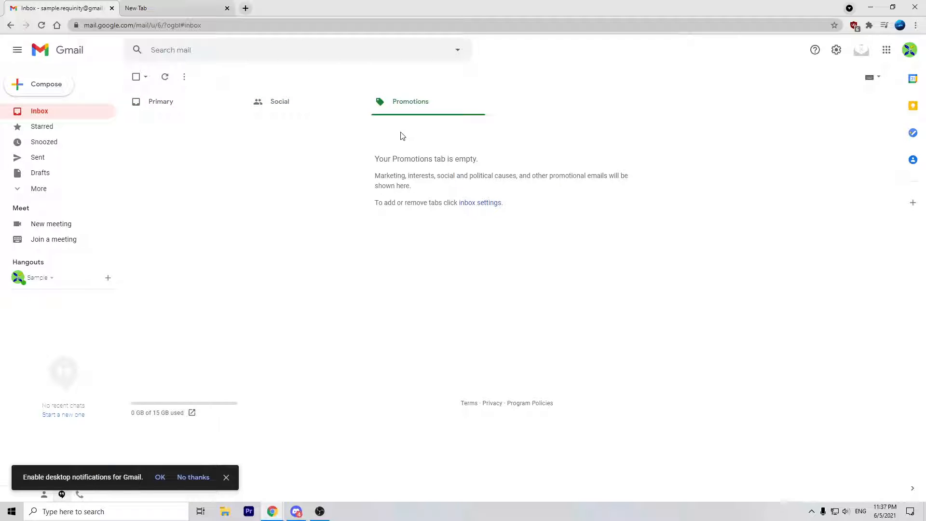
left_click_drag(375, 178, 424, 190)
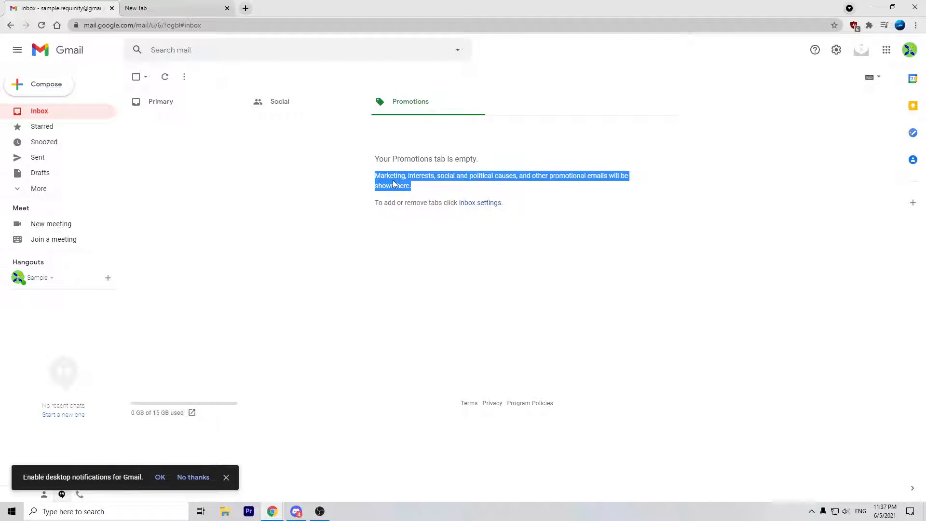
left_click(425, 193)
left_click(318, 109)
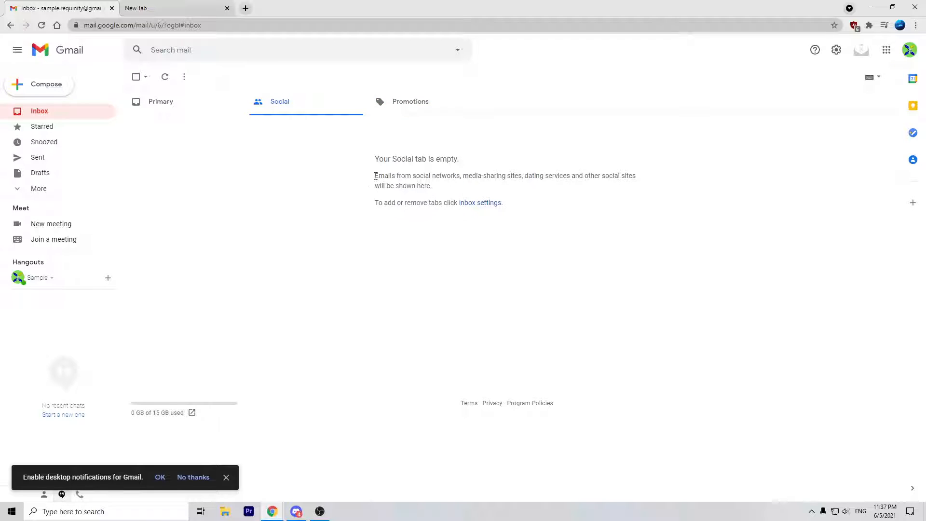
left_click_drag(415, 176, 622, 189)
left_click(620, 189)
left_click(218, 111)
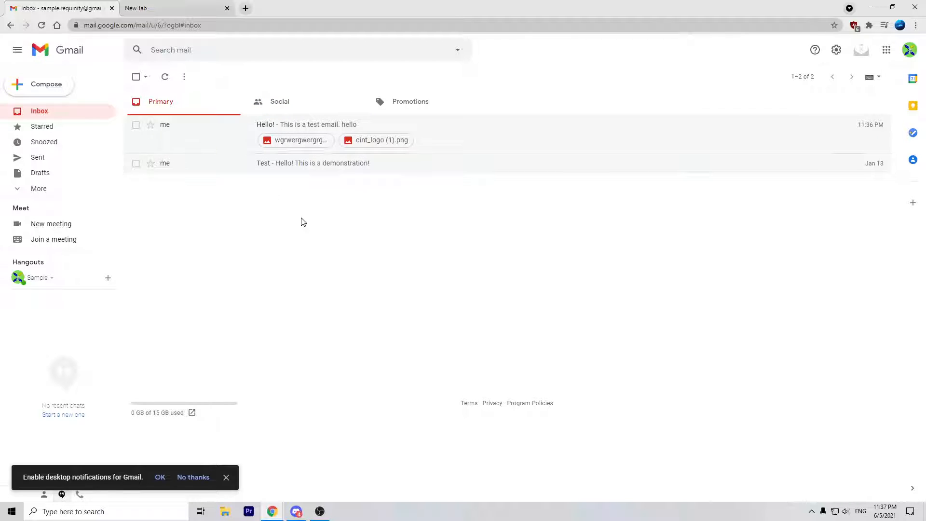
Step: Revisit Social, then settle on the empty Promotions category, highlighting its description paragraph
left_click(306, 99)
left_click_drag(375, 176, 444, 195)
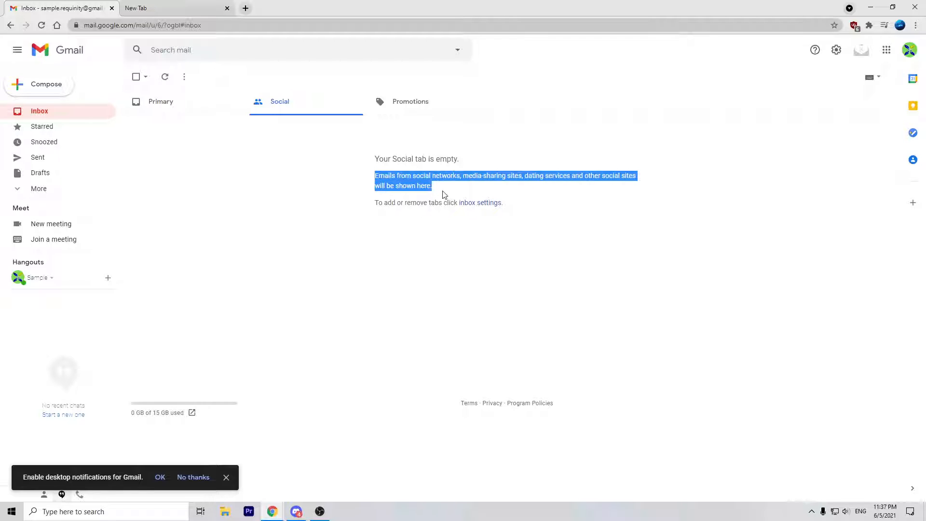
left_click(445, 193)
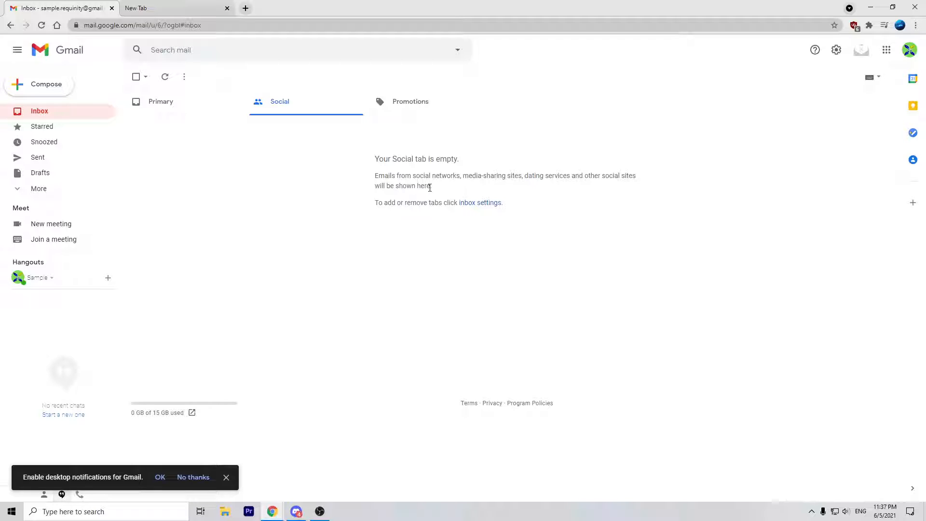
left_click(415, 105)
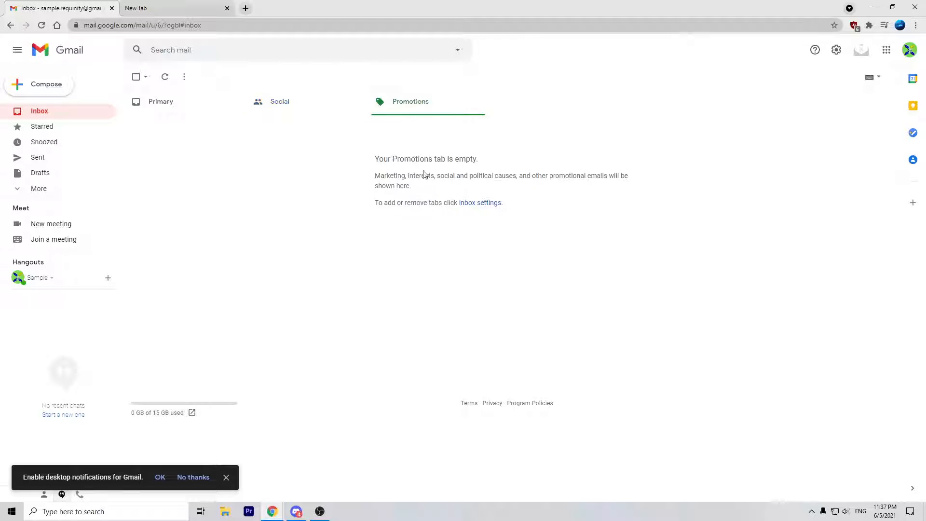
left_click_drag(381, 174, 413, 190)
left_click(433, 190)
left_click(372, 179)
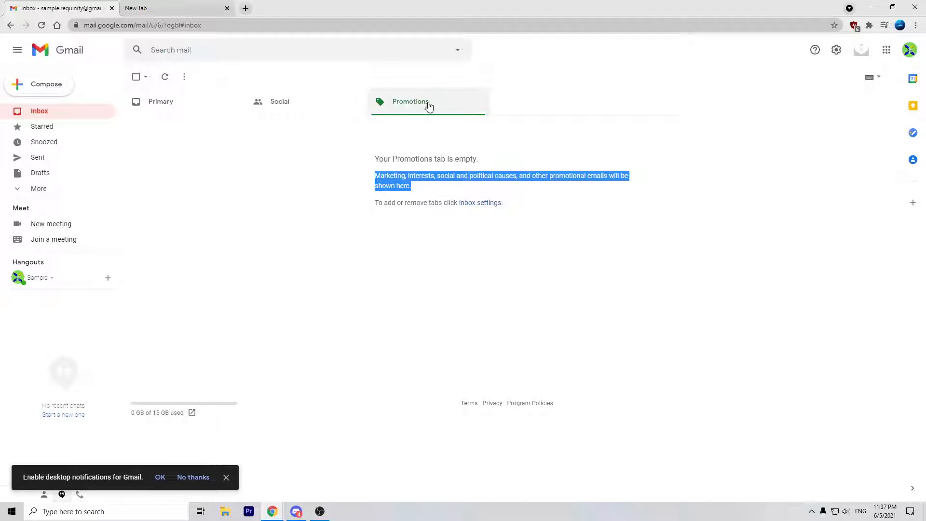
left_click(484, 191)
left_click_drag(425, 186, 374, 177)
left_click(382, 177)
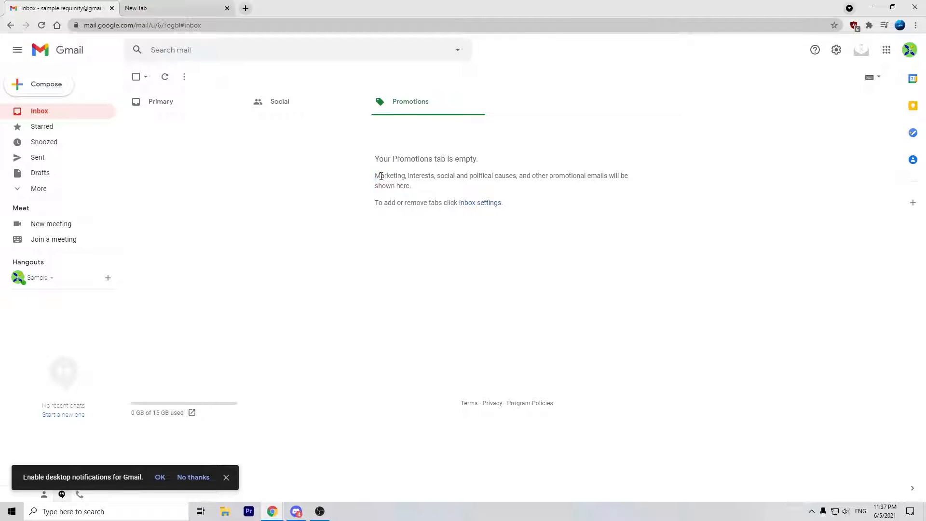
left_click_drag(469, 176, 518, 177)
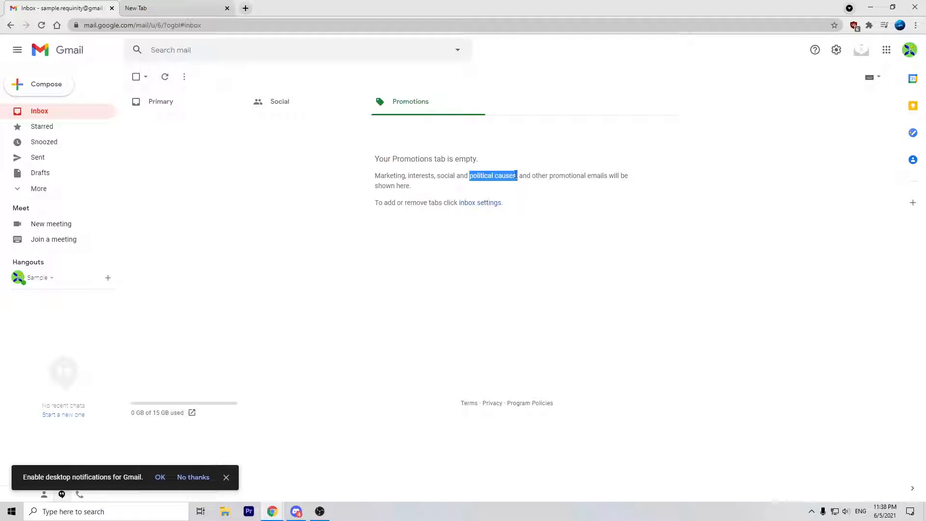
left_click(467, 203)
Step: Cycle through the Social, Promotions and Primary inbox categories, ending on Primary
left_click(329, 100)
left_click(219, 102)
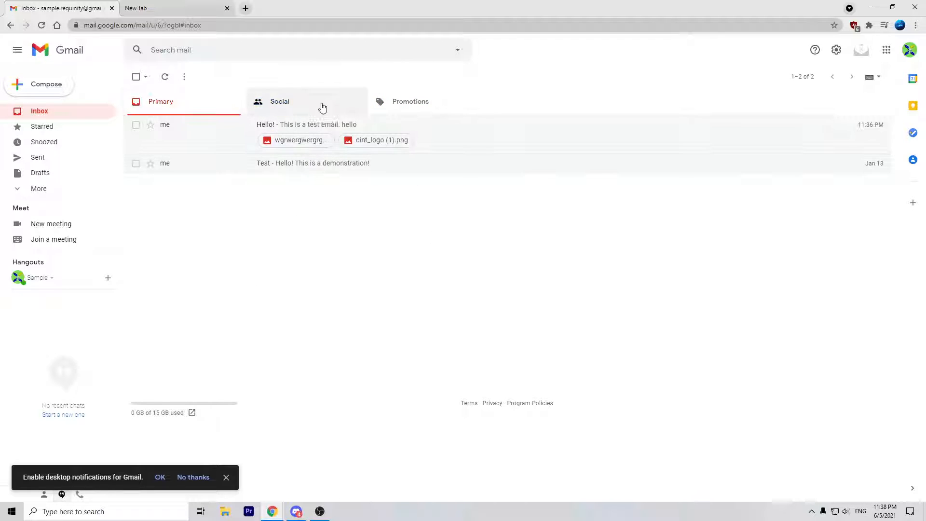
left_click(375, 107)
left_click(285, 102)
left_click(231, 105)
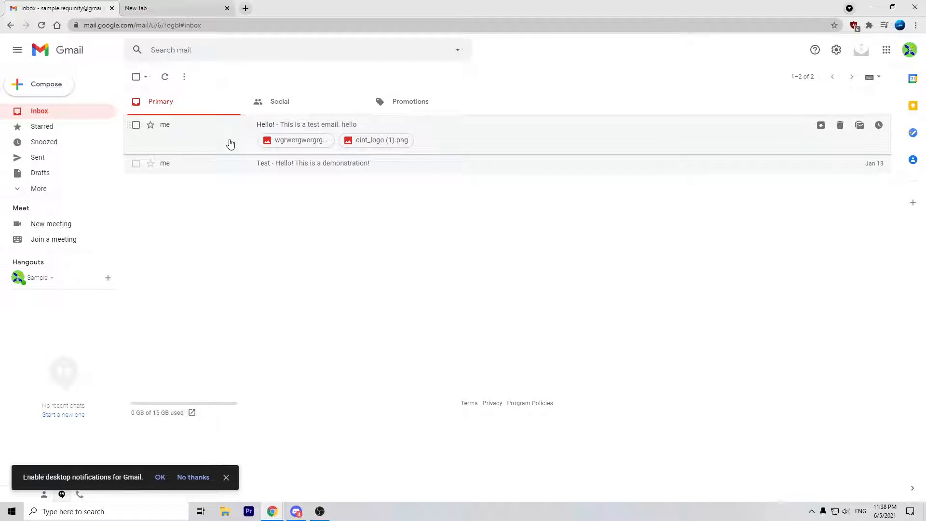
left_click_drag(203, 151, 331, 203)
Step: Delete the Hello! email, then undo its move to Trash
left_click(135, 126)
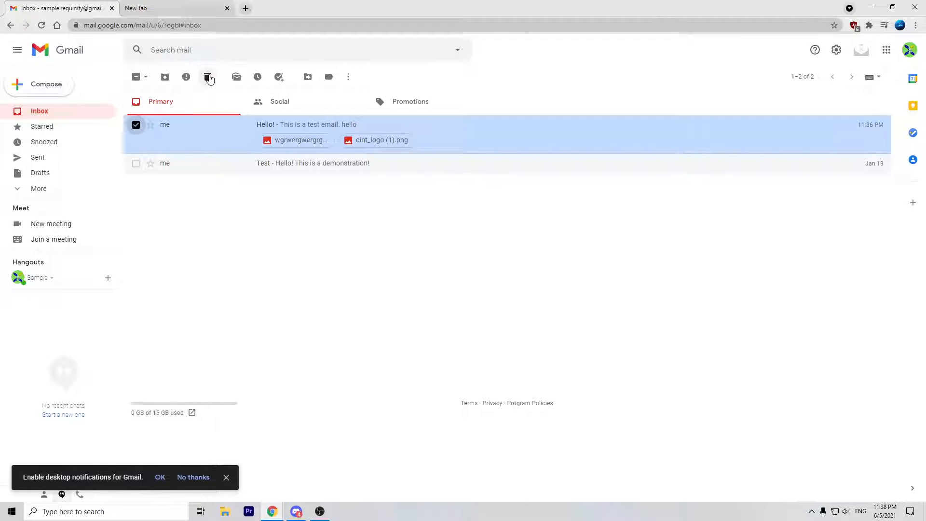
left_click(214, 87)
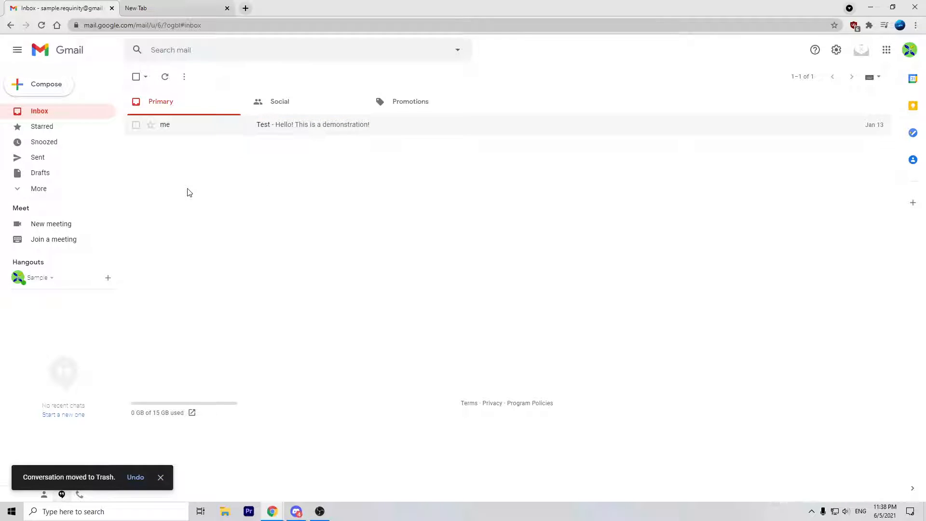
left_click(135, 478)
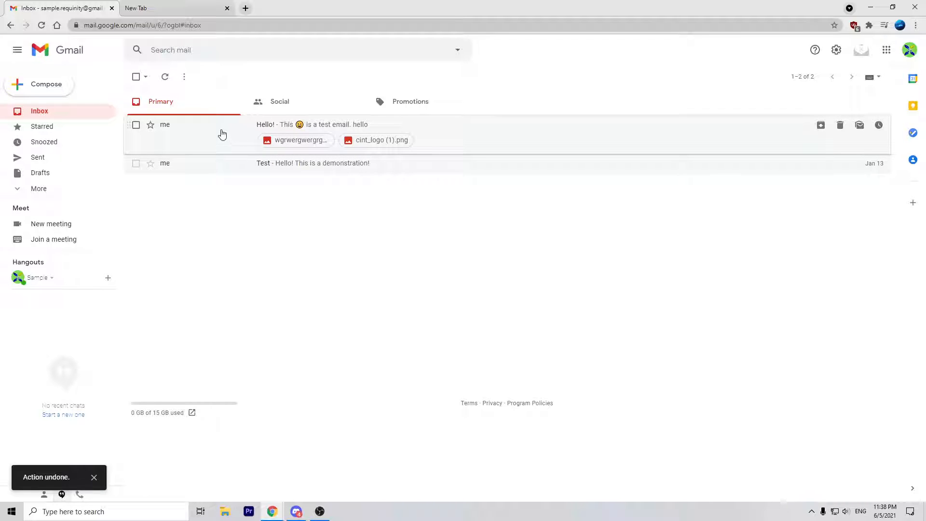
Step: Mark the Hello! email as unread, then open it and return to the inbox
left_click(136, 125)
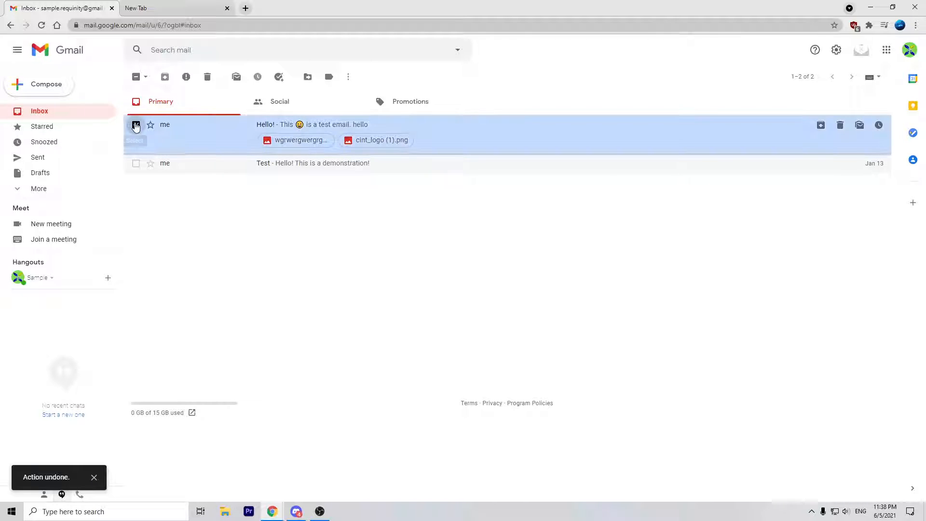
left_click(236, 78)
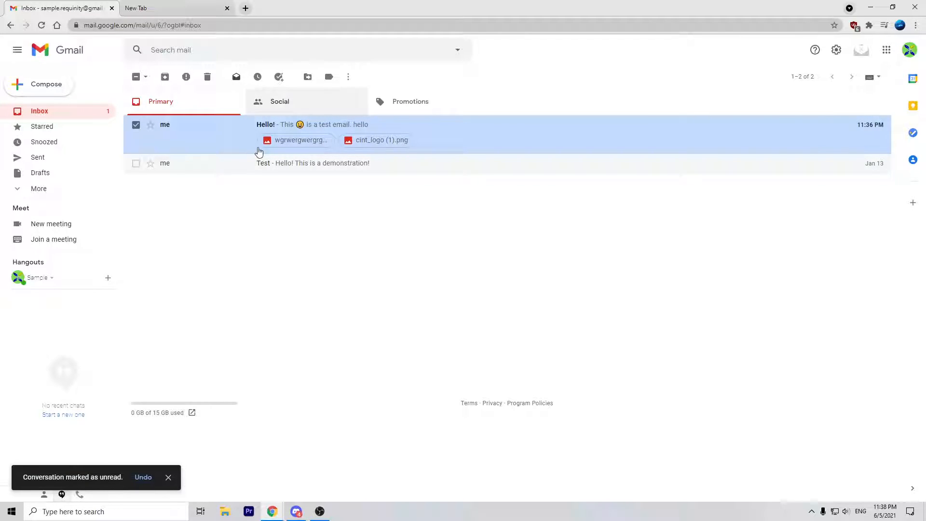
left_click(137, 127)
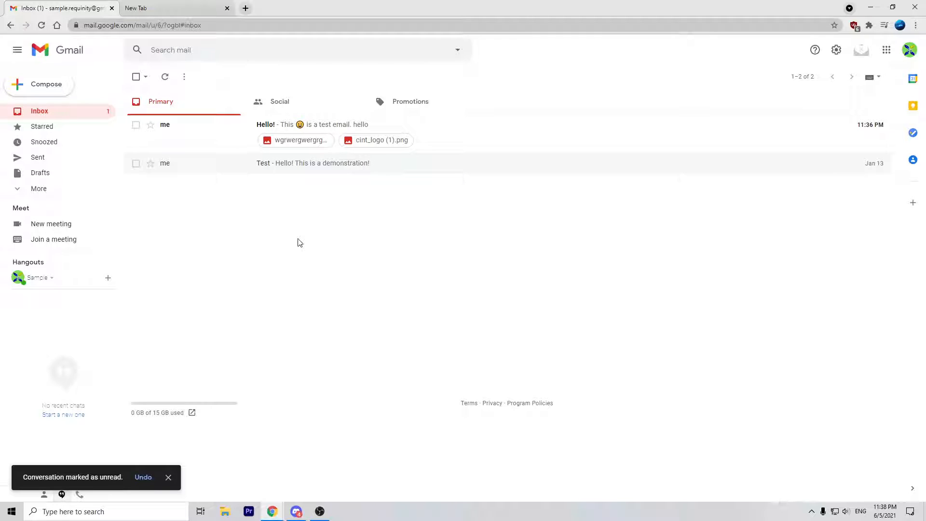
left_click(136, 125)
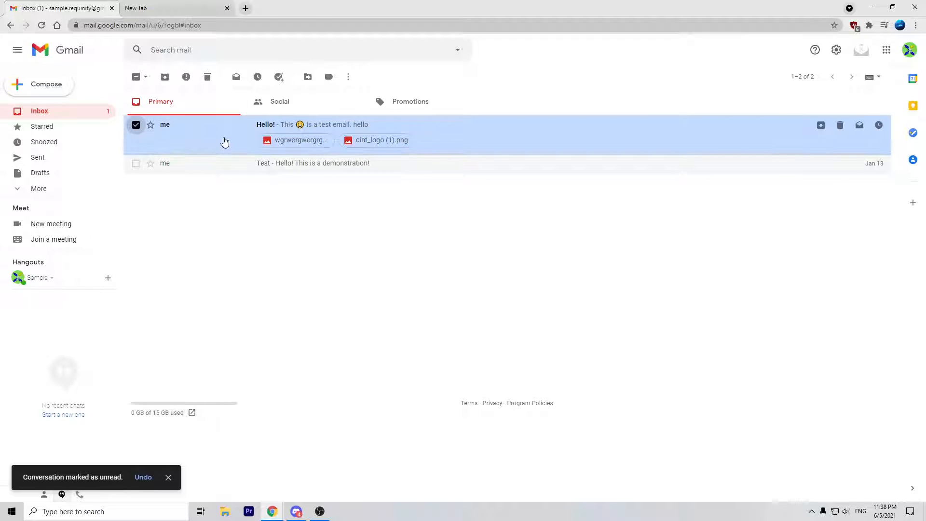
left_click(225, 141)
left_click(137, 77)
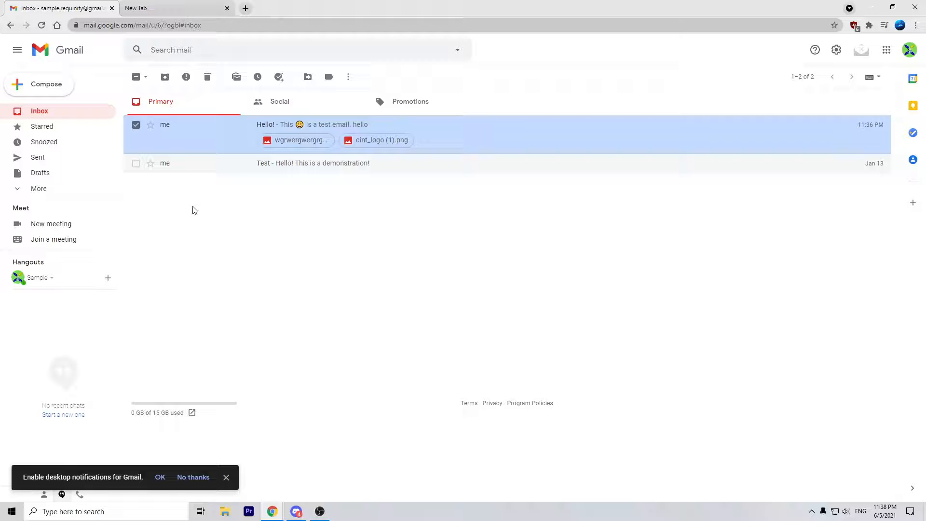
Step: Move the selected Hello! email to Trash with the trash icon
left_click(136, 126)
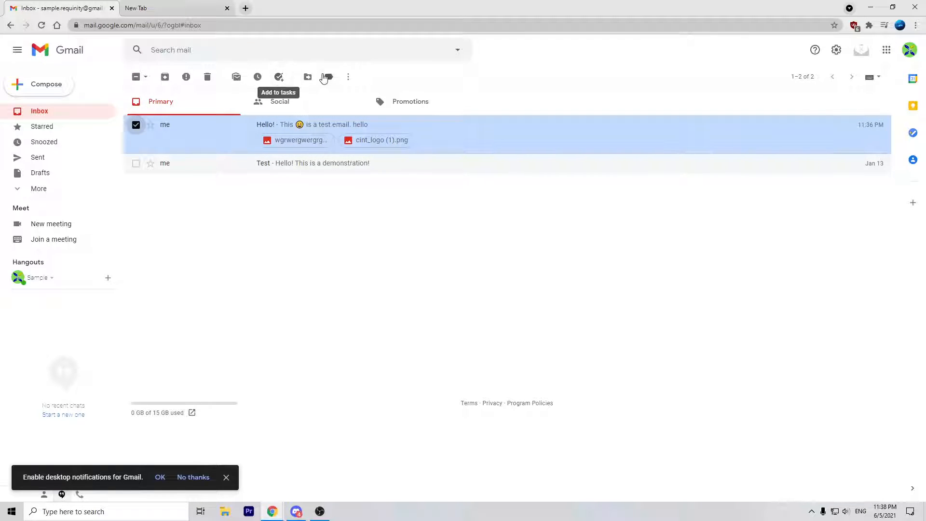
left_click(348, 77)
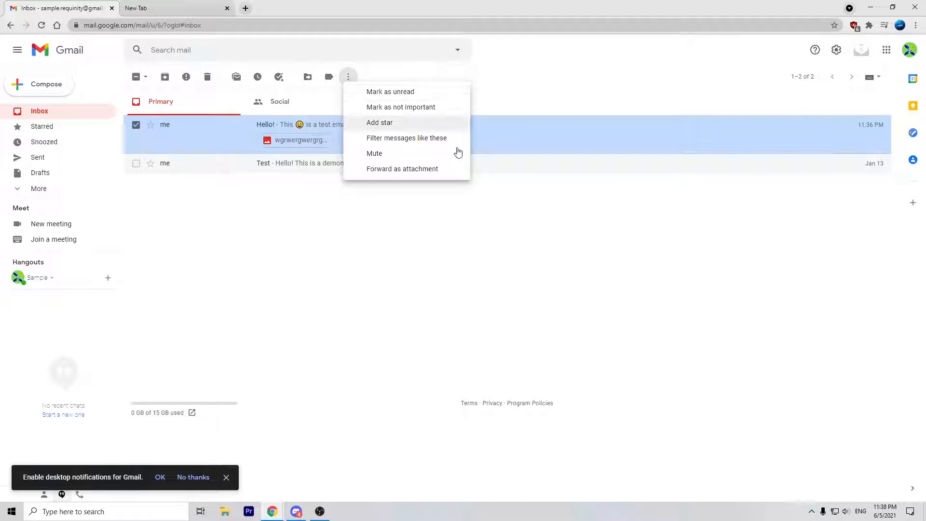
left_click(369, 233)
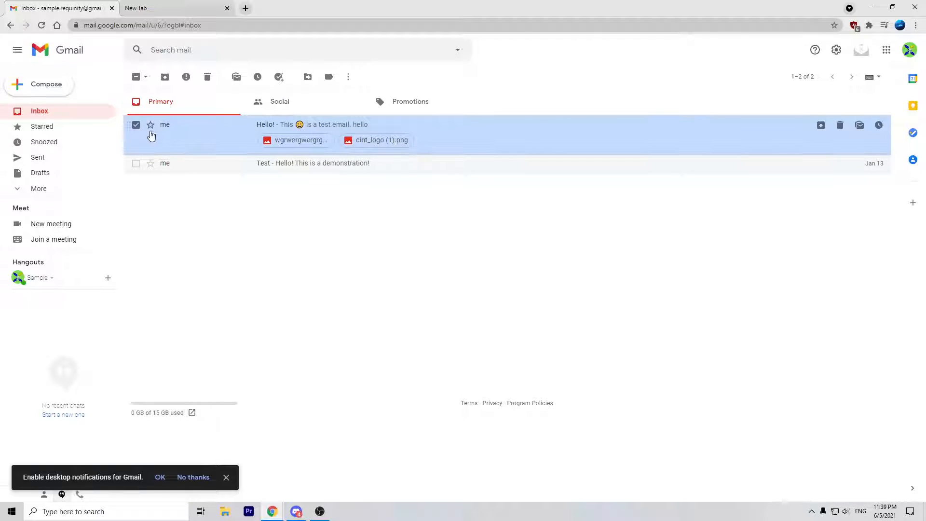
left_click(206, 77)
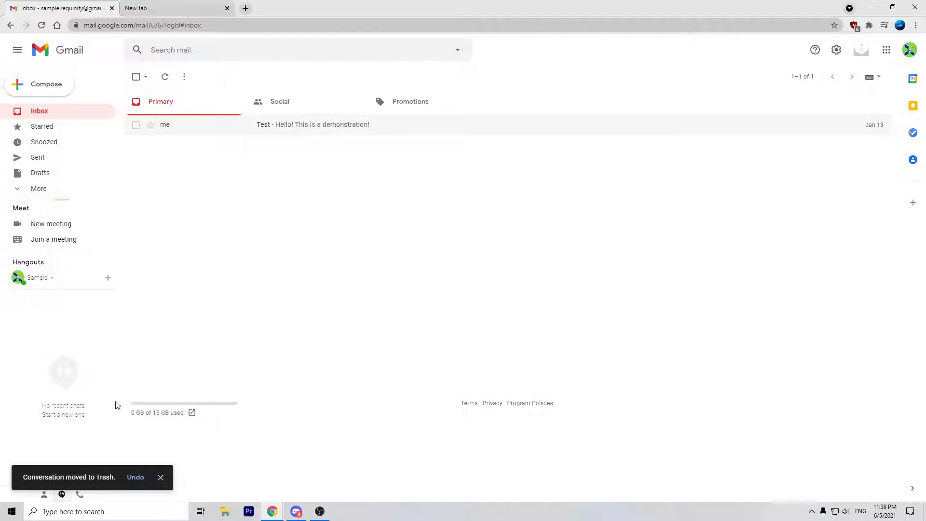
left_click(252, 127)
Step: Drag the Test email into the Social category and view it there
left_click(137, 78)
left_click_drag(203, 127, 321, 96)
left_click(250, 134)
left_click(137, 78)
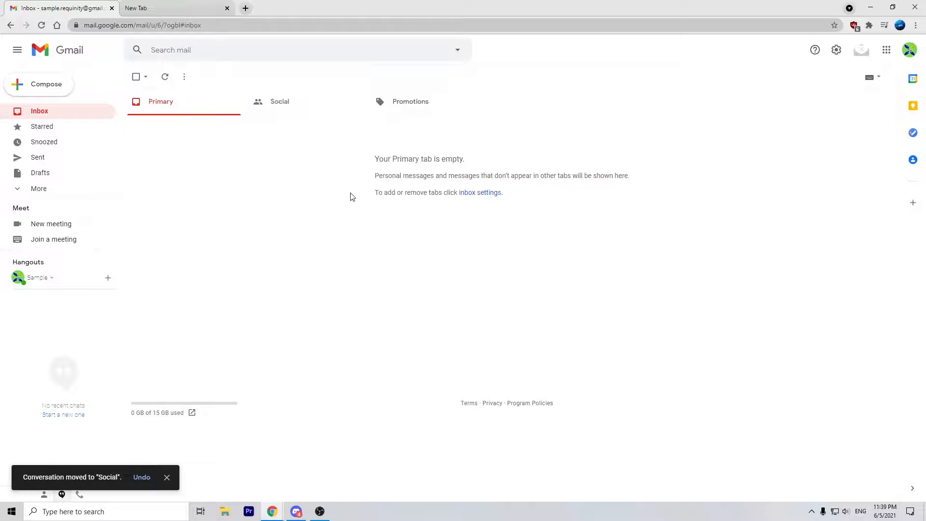
left_click(315, 99)
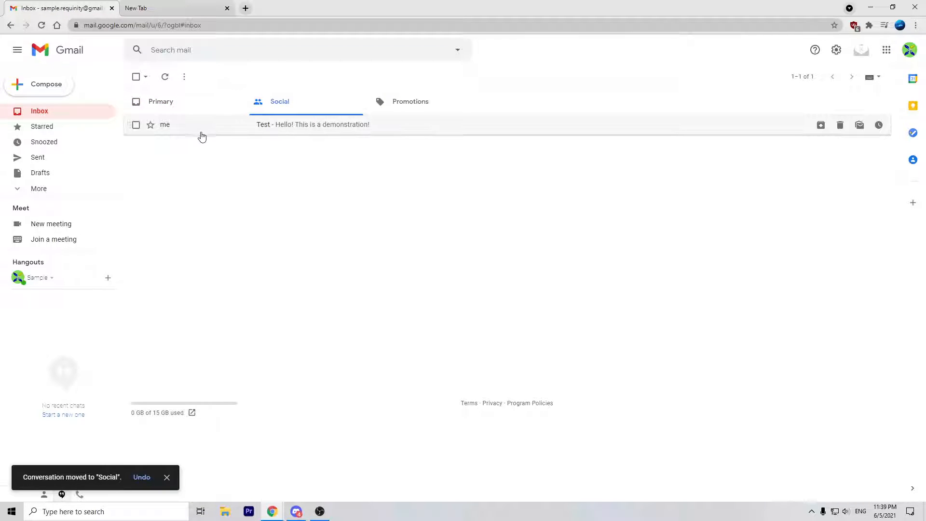
Step: Move the Test email to Promotions, back to Primary, then undo the move
left_click_drag(201, 134, 403, 103)
left_click(404, 103)
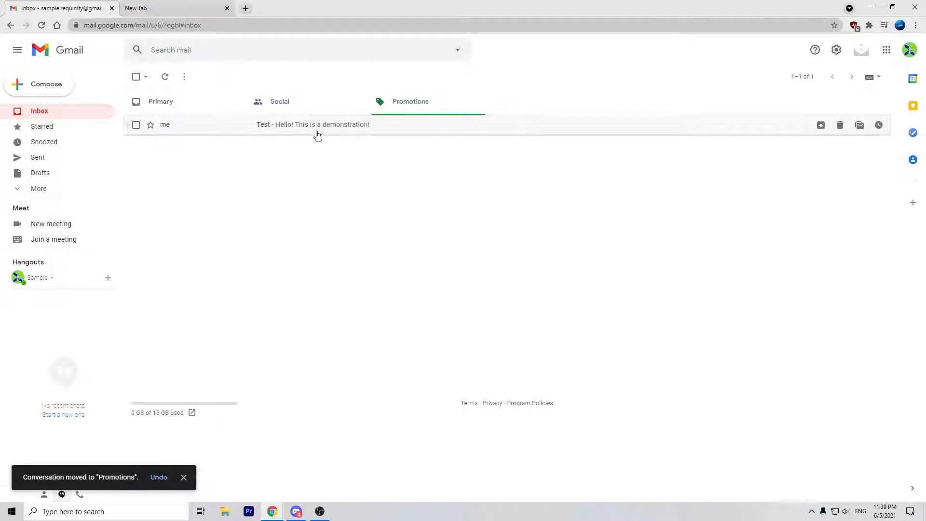
left_click_drag(316, 135, 205, 105)
left_click(205, 105)
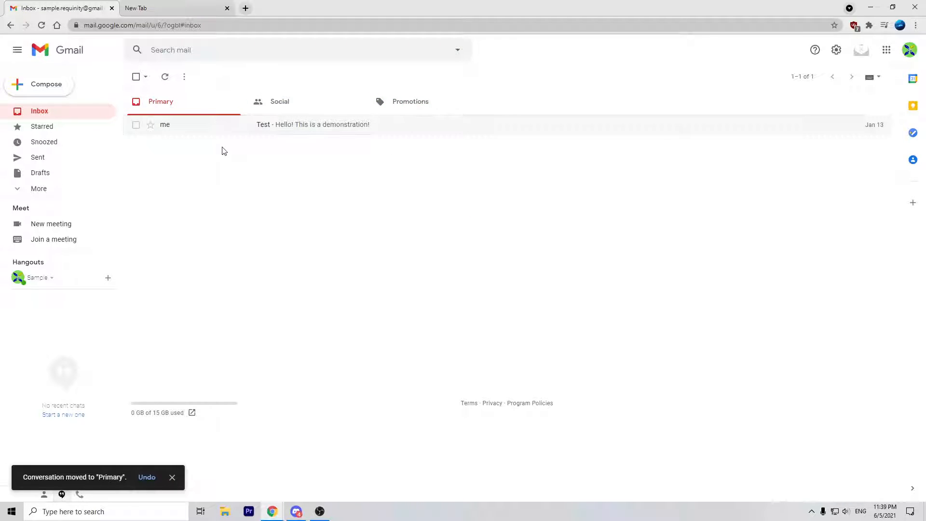
left_click(148, 477)
Step: Drag the Test email from Promotions into Primary and star it
left_click(256, 95)
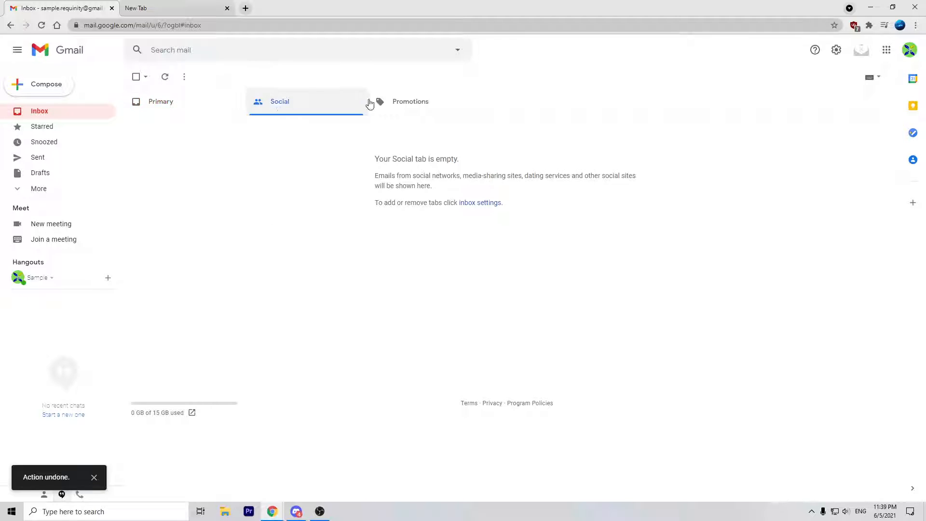
left_click(374, 101)
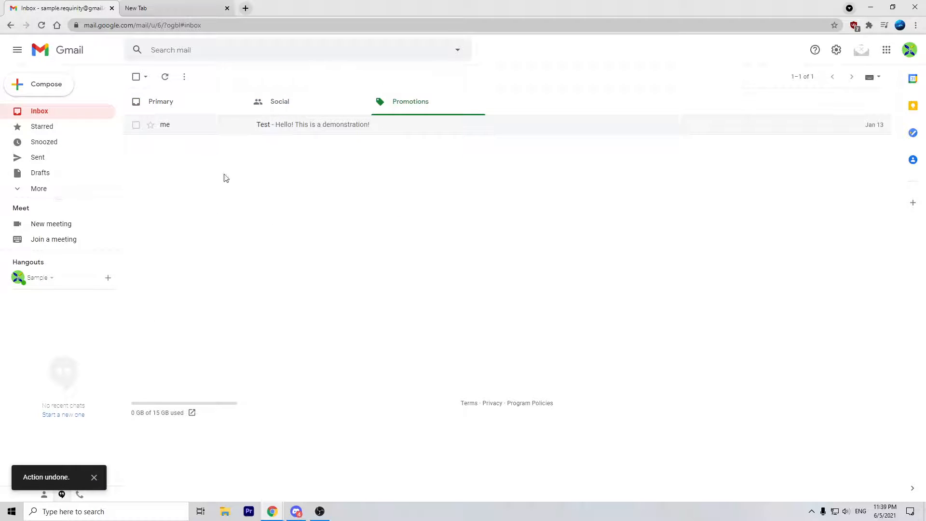
left_click_drag(240, 127, 192, 106)
left_click(192, 104)
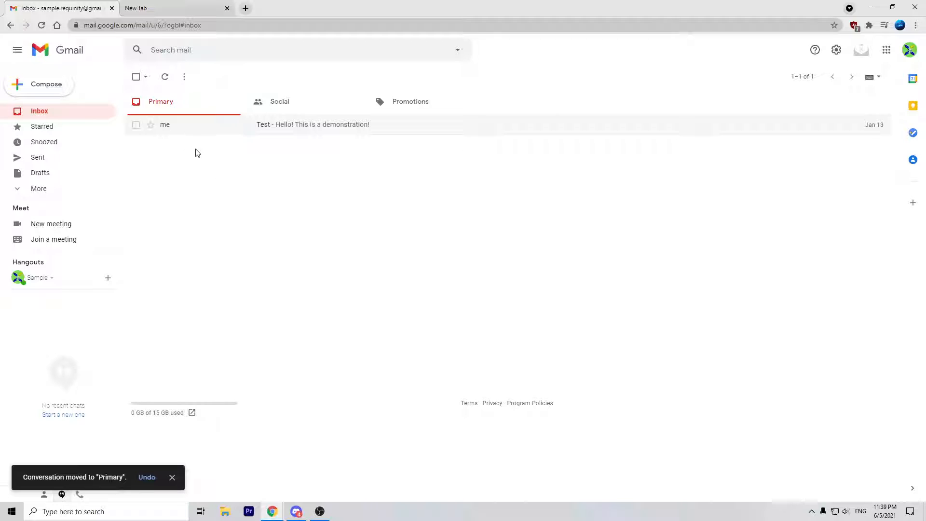
left_click(150, 125)
Step: Try moving the starred Test email to another category, checking each tab
left_click(278, 101)
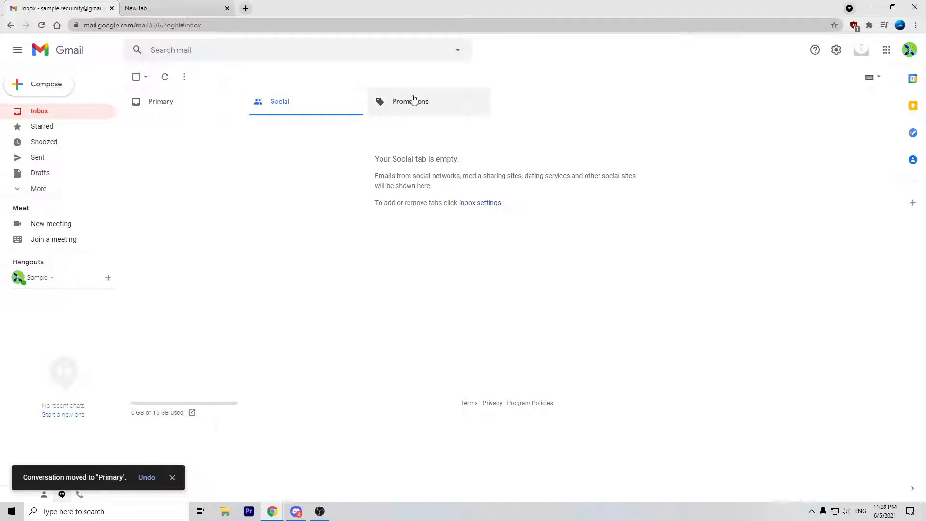
left_click(412, 99)
left_click(196, 105)
left_click_drag(198, 131, 405, 111)
left_click(290, 104)
left_click(430, 103)
left_click(240, 106)
Step: Check the Social and Promotions tabs for the Test email, ending on Primary
left_click(308, 103)
left_click(421, 103)
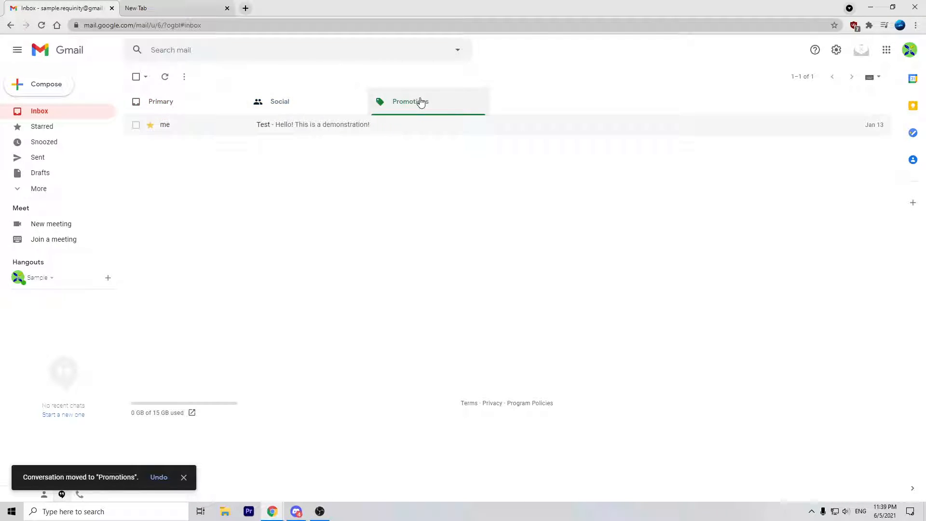
left_click(340, 108)
left_click(226, 110)
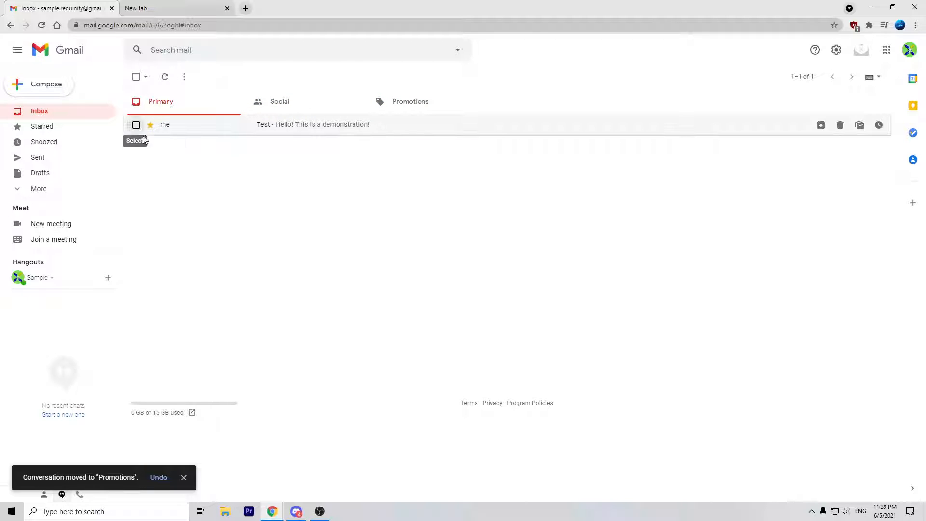
left_click(377, 110)
left_click_drag(211, 131, 227, 161)
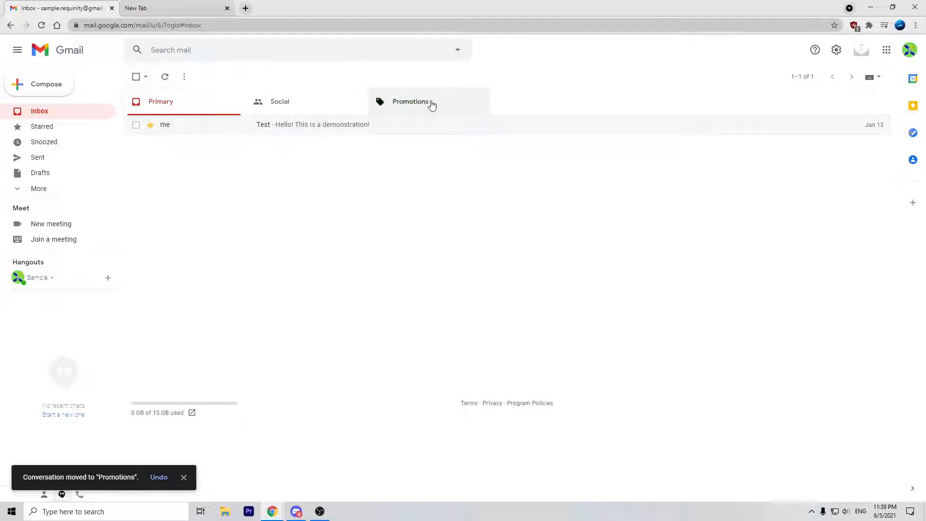
left_click(289, 103)
left_click(242, 105)
Step: View the Starred emails and drag the sidebar divider to push Meet and Hangouts lower
left_click(91, 128)
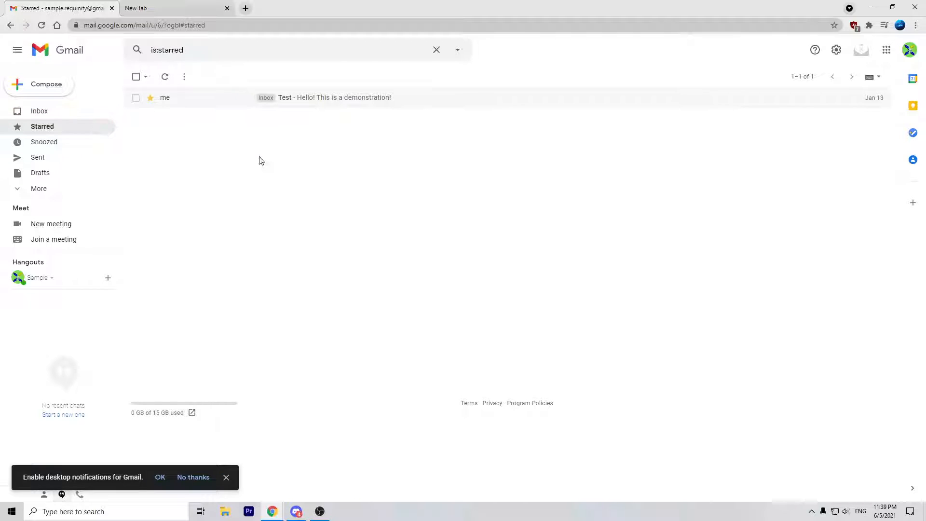
left_click_drag(213, 105, 149, 116)
left_click(106, 114)
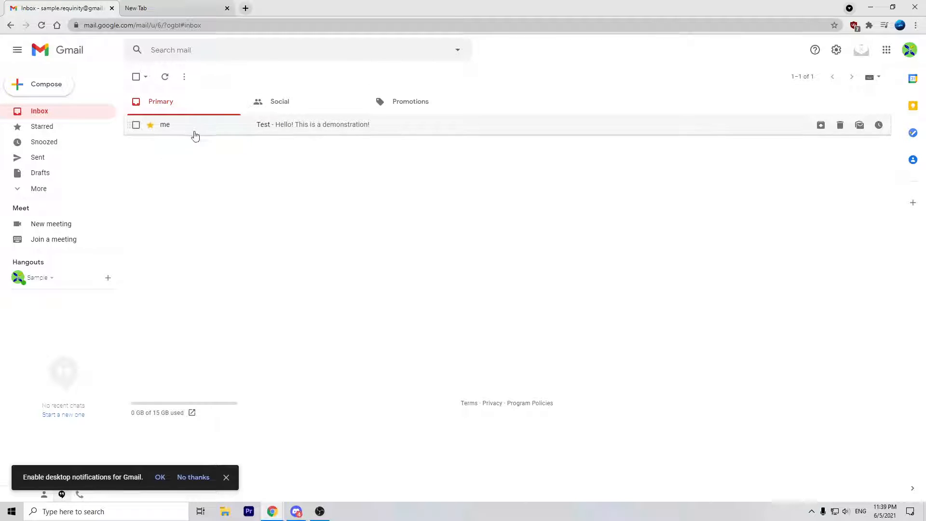
left_click(102, 127)
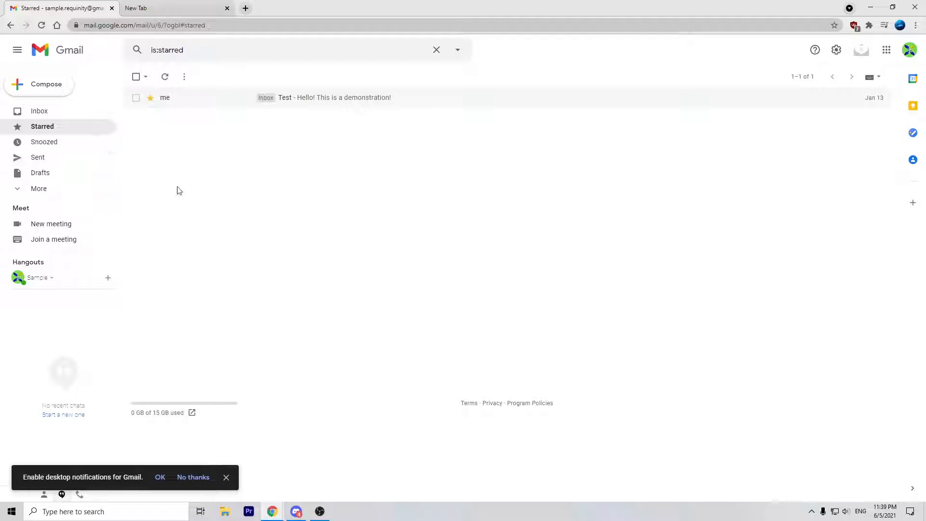
left_click_drag(72, 198, 81, 275)
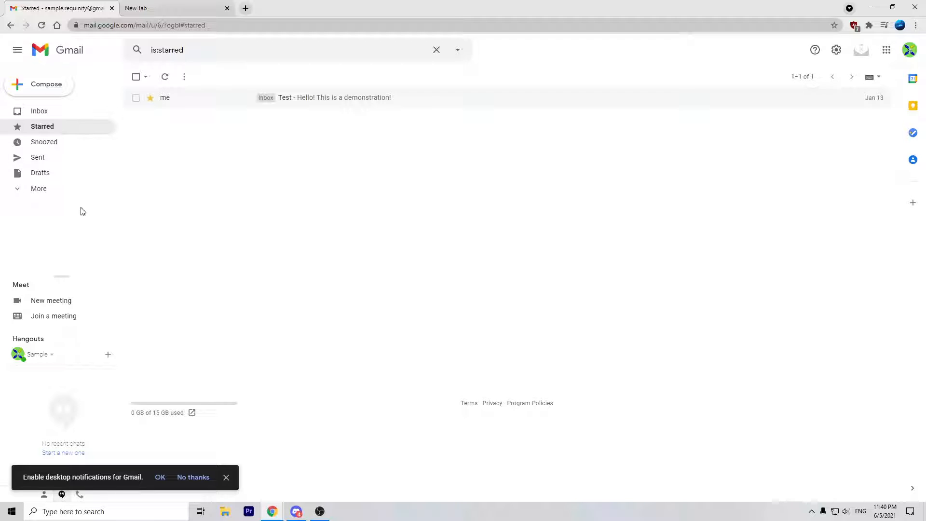
Step: Expand the extra mail folders and show Sent mail
left_click(67, 189)
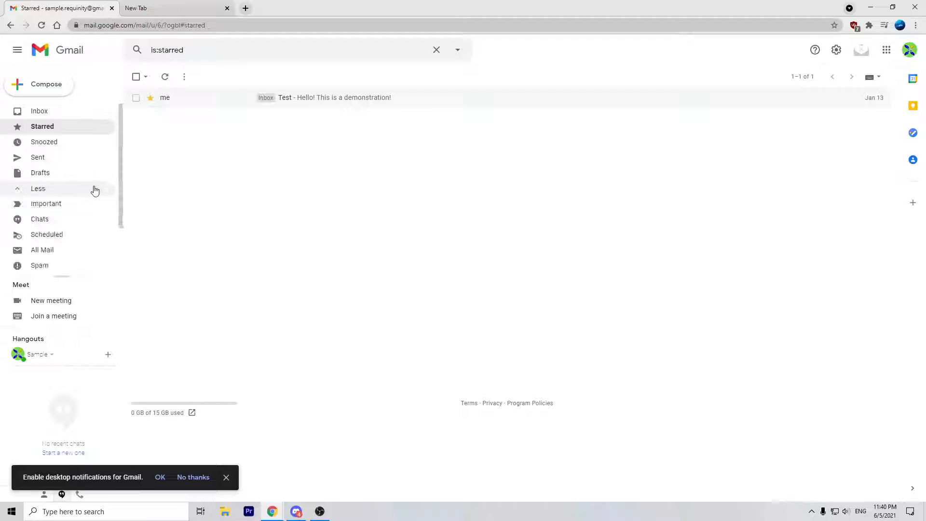
left_click(79, 188)
left_click(79, 190)
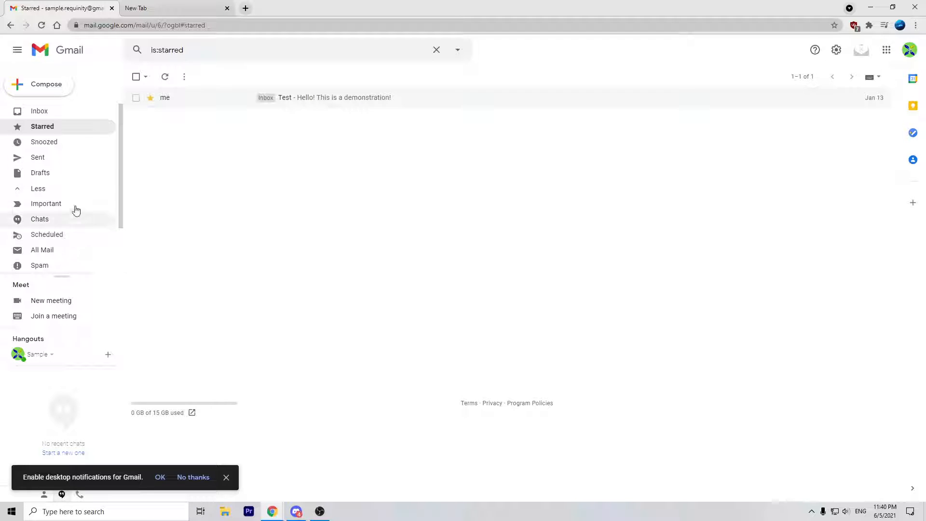
left_click(70, 157)
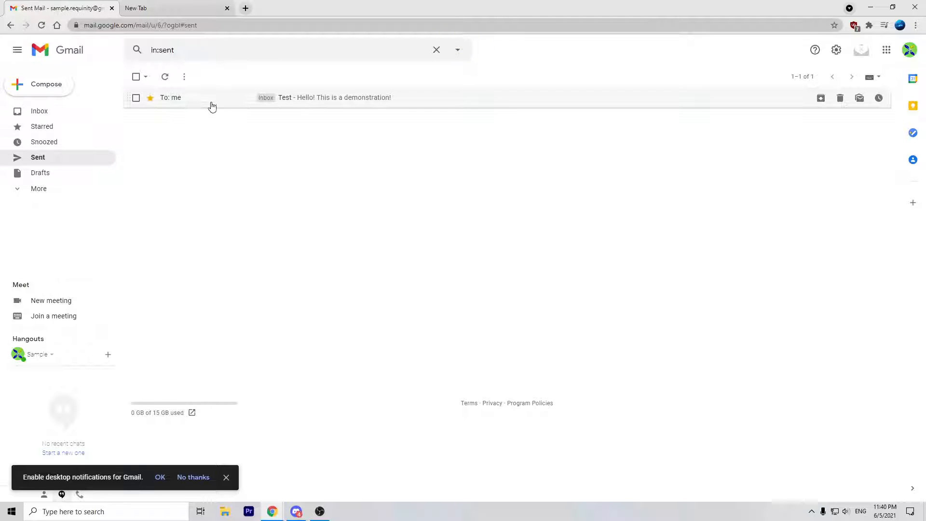
left_click_drag(230, 104, 227, 163)
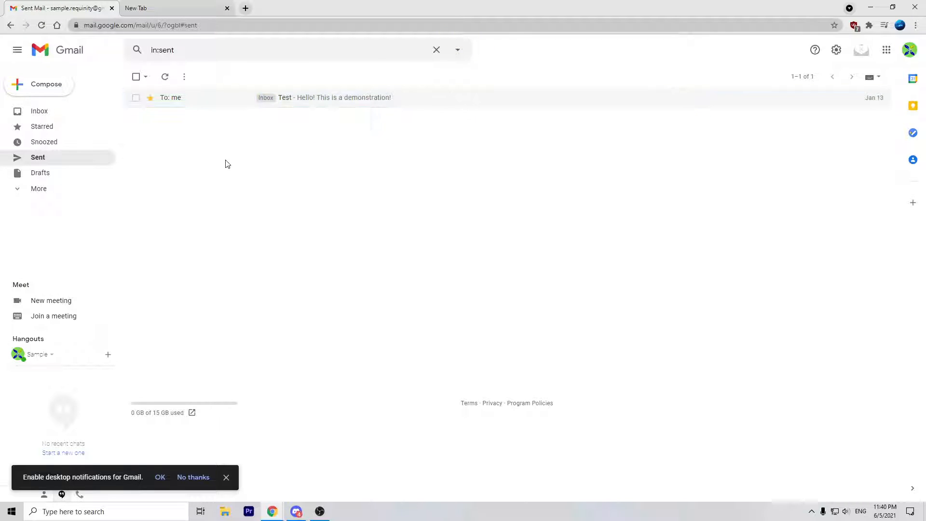
Step: Open the sent Test message, select some of its text, and return to Sent
left_click(207, 97)
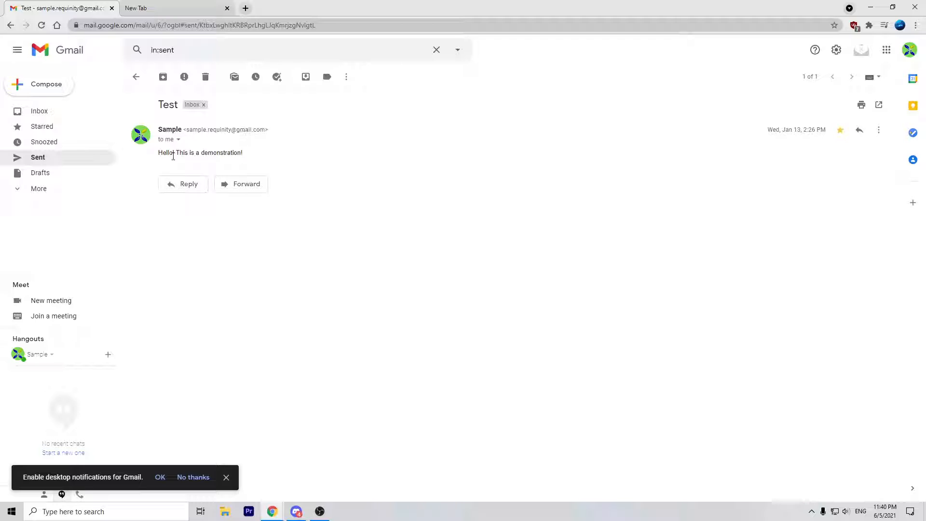
left_click_drag(177, 150, 254, 155)
left_click(254, 155)
left_click_drag(148, 157, 158, 156)
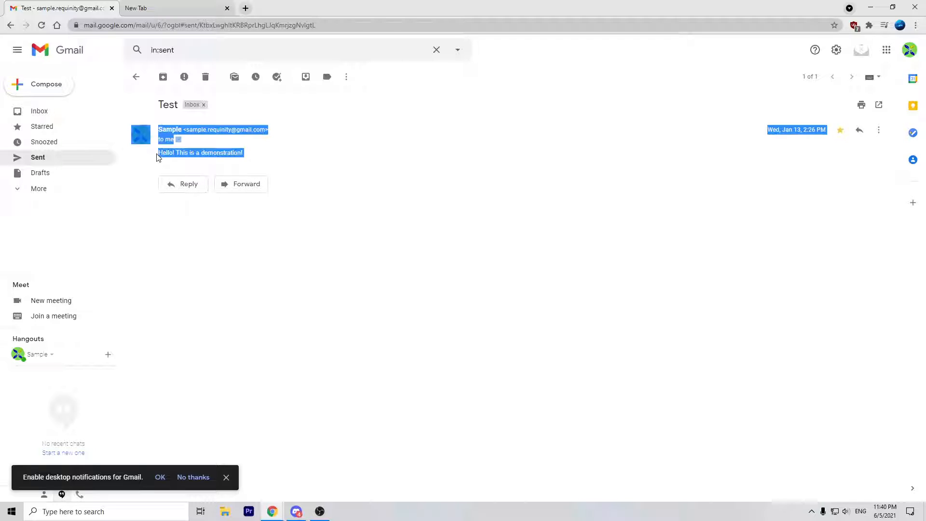
left_click(157, 155)
left_click(136, 77)
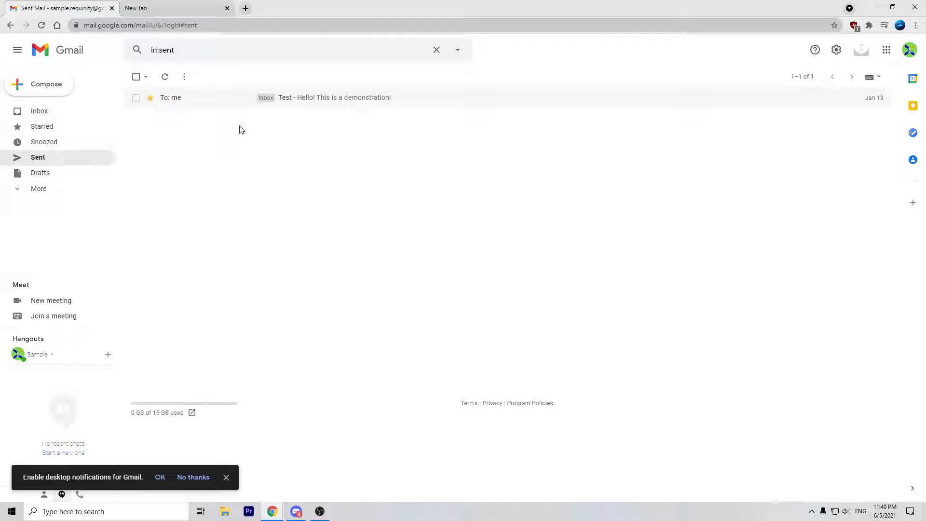
Step: Switch between Inbox and Sent, then expand the extra mail folders
left_click_drag(246, 100, 285, 119)
left_click(68, 112)
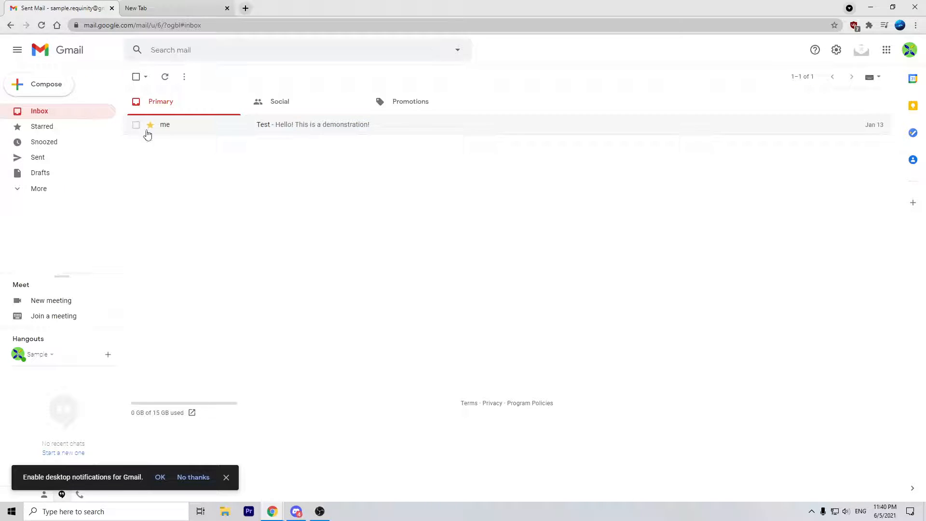
left_click(79, 157)
left_click(95, 116)
left_click(97, 158)
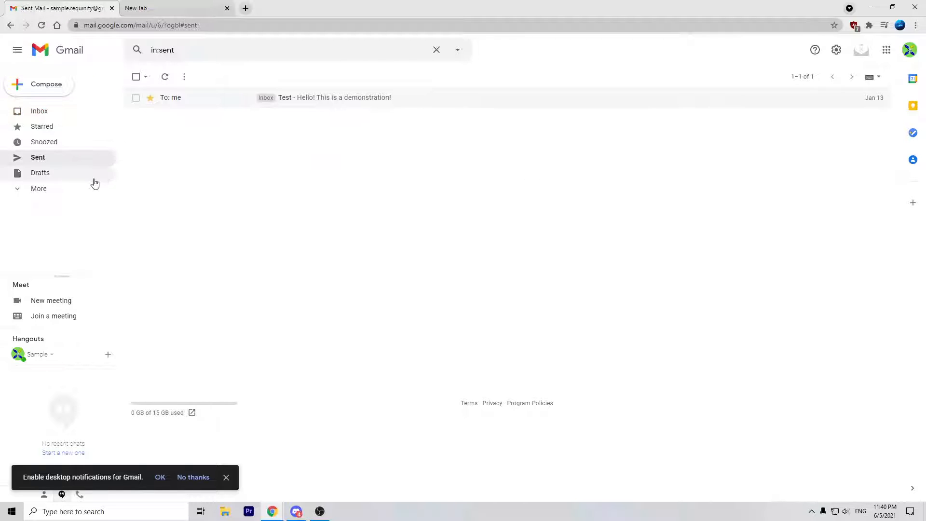
left_click(87, 189)
scroll(87, 198, "down", 2)
scroll(87, 202, "up", 2)
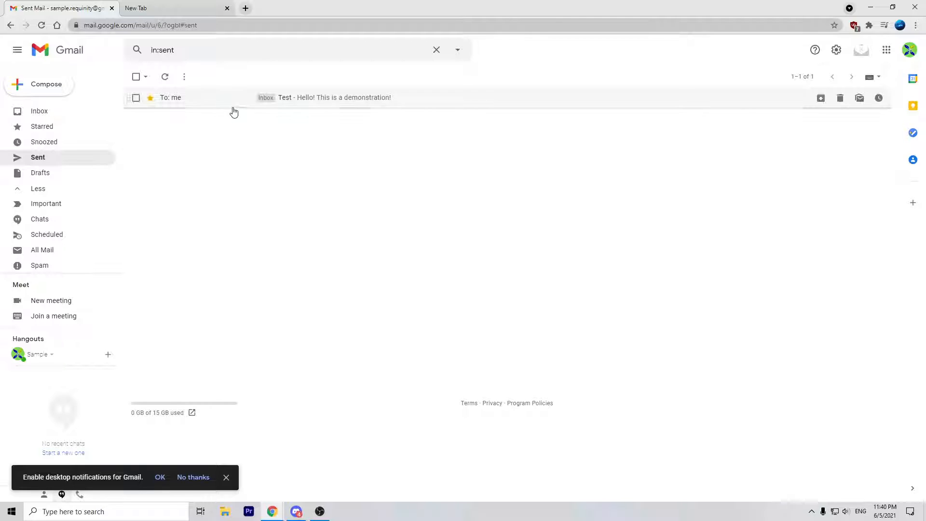
Step: Open the empty Drafts folder and start a new blank message
left_click_drag(236, 105, 107, 168)
scroll(106, 169, "down", 1)
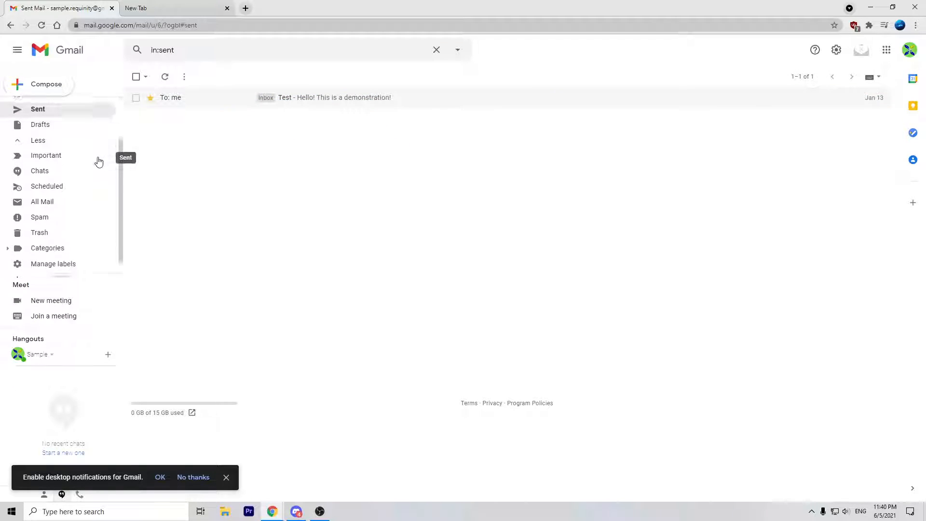
scroll(93, 175, "up", 1)
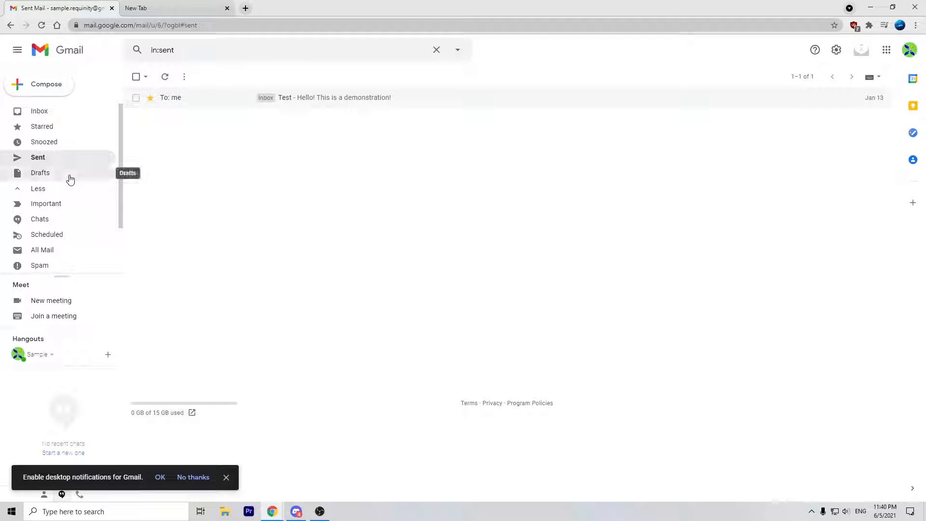
left_click(69, 177)
left_click(58, 86)
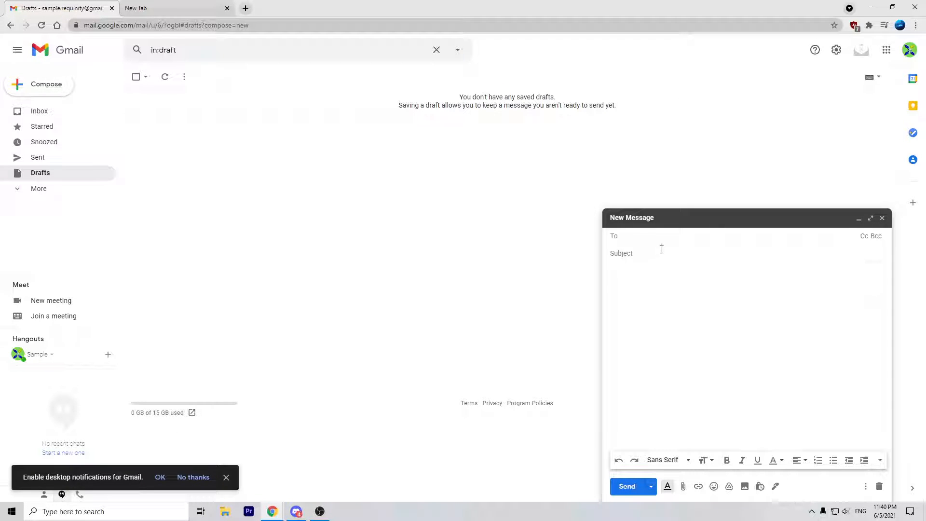
Step: Address the new message to the suggested contact with the subject 'Hello'
type("da")
left_click(662, 255)
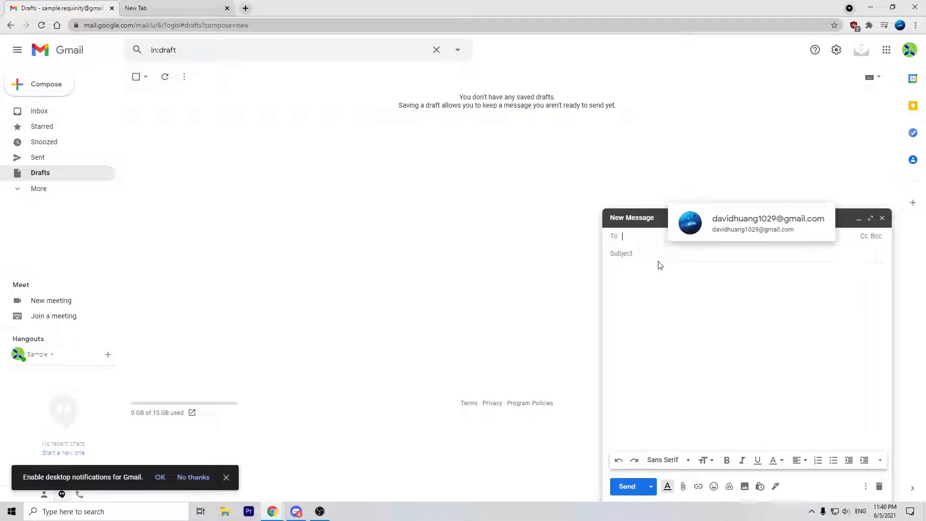
left_click(644, 255)
type("Hello")
key("Tab")
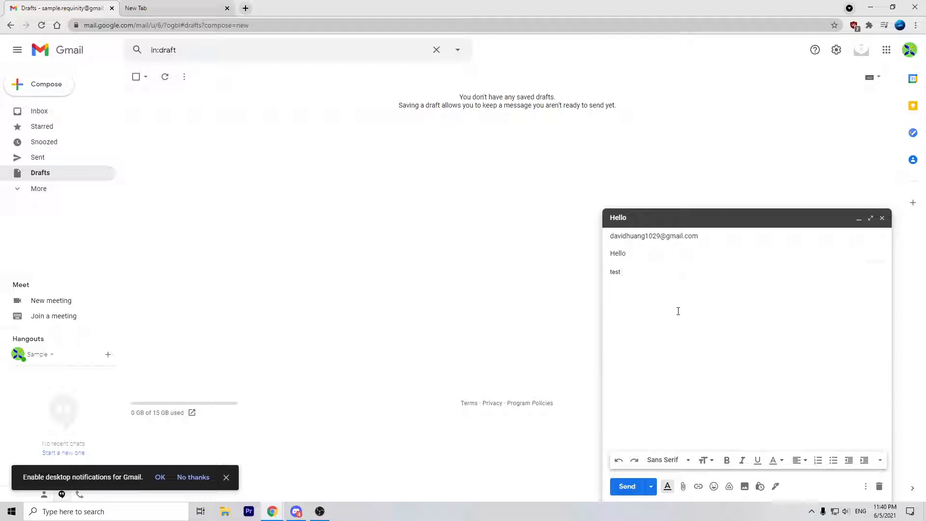
Step: Minimize and restore the Hello draft window, then close it
left_click(889, 219)
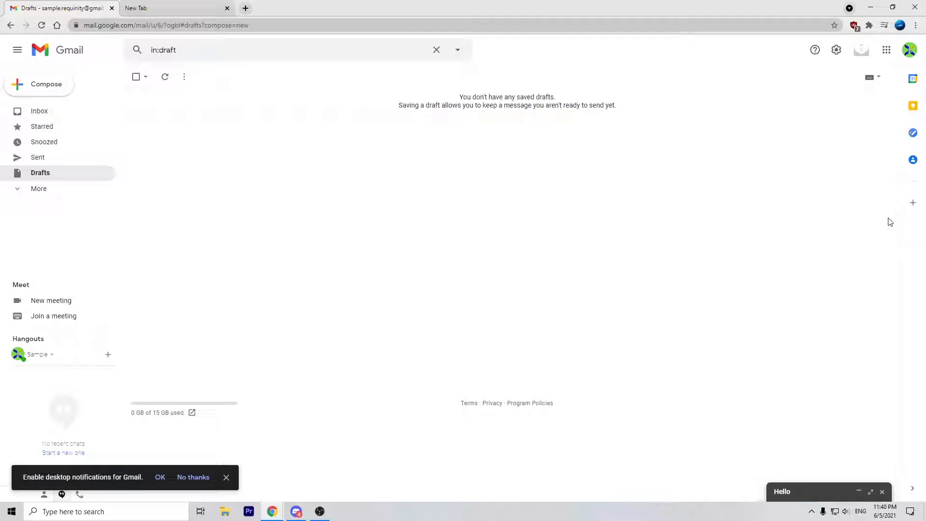
left_click(812, 491)
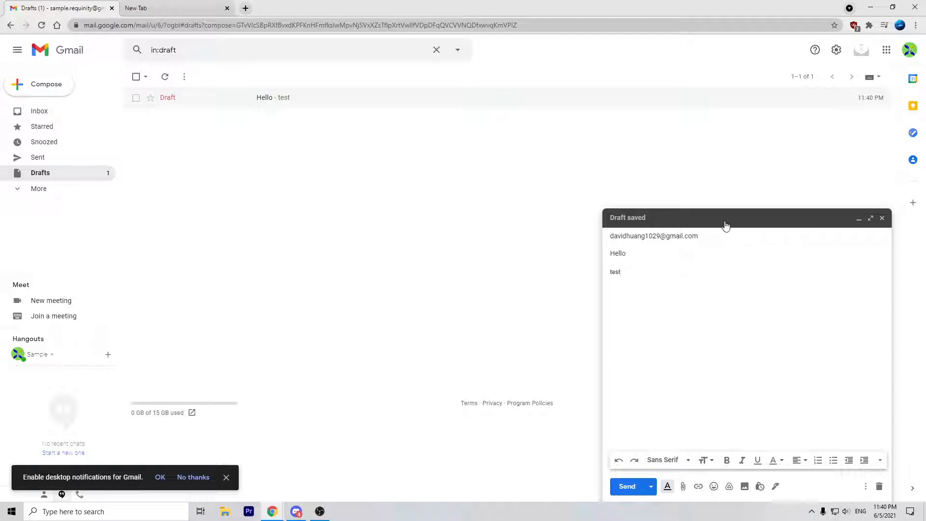
left_click(725, 223)
left_click(798, 495)
left_click(882, 218)
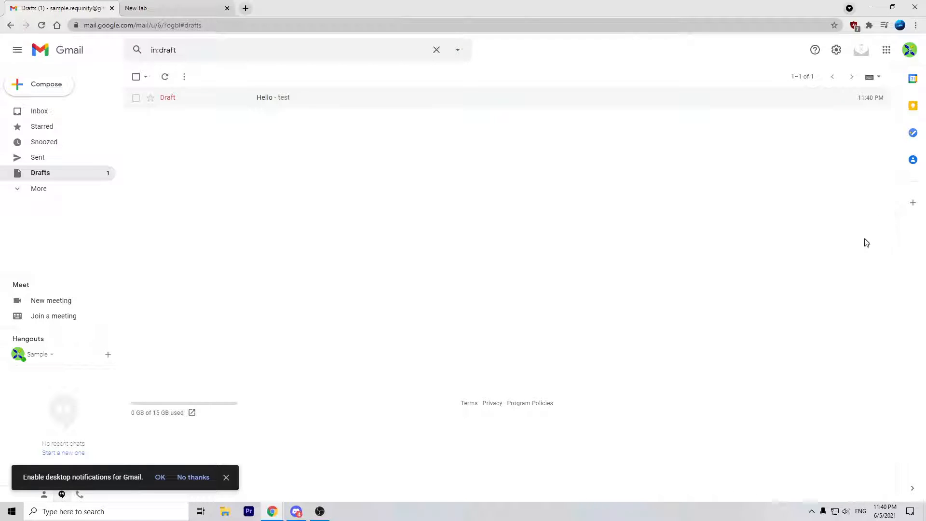
Step: Discard the Hello draft from the Drafts folder and expand the extra folders
left_click(90, 115)
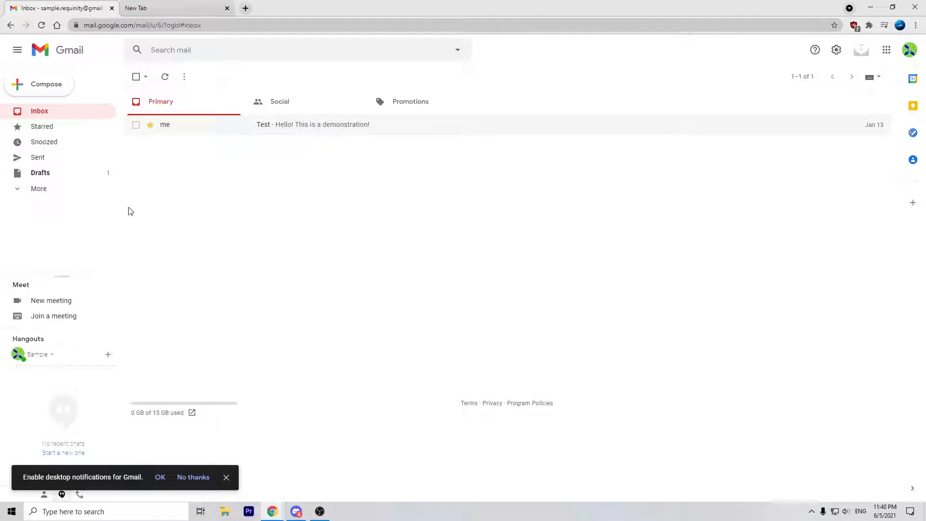
left_click(77, 171)
left_click(411, 112)
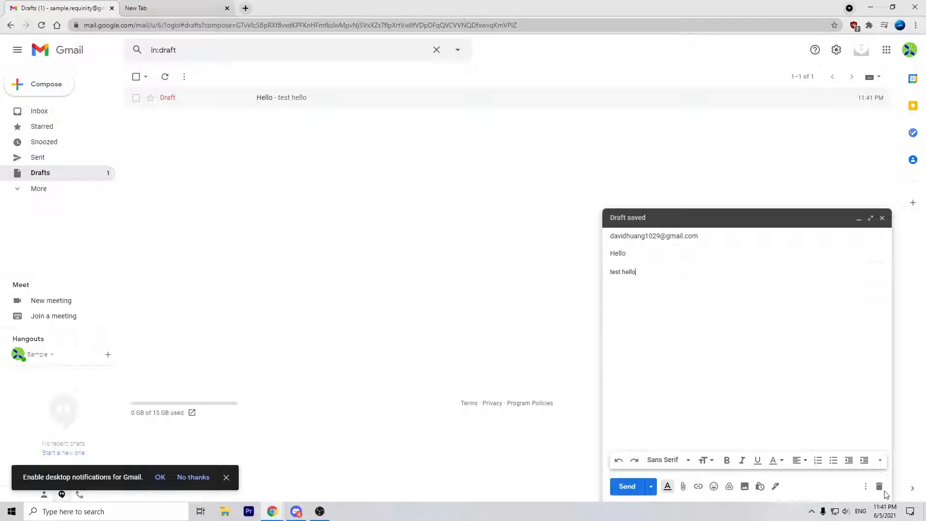
left_click(879, 487)
left_click(96, 195)
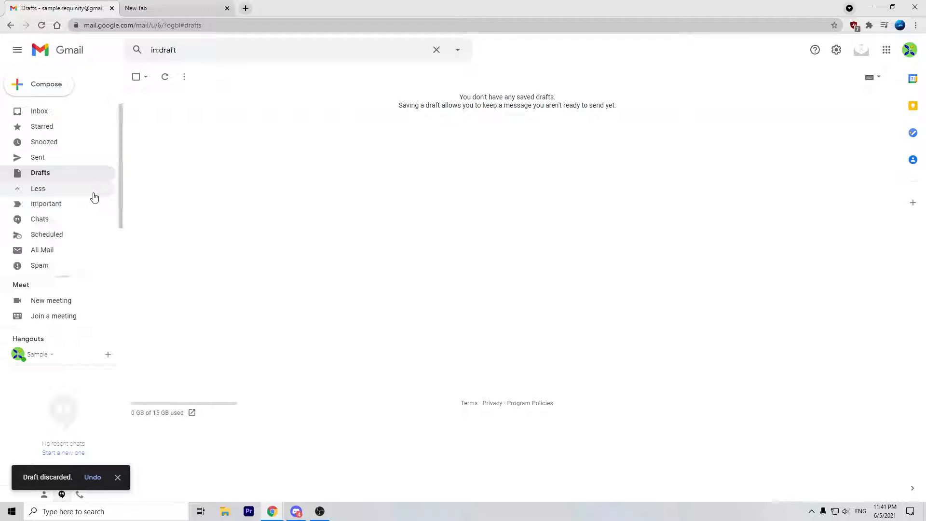
scroll(68, 174, "down", 1)
Step: Browse the Important and empty Chats folders and dismiss the notifications prompt
left_click(75, 143)
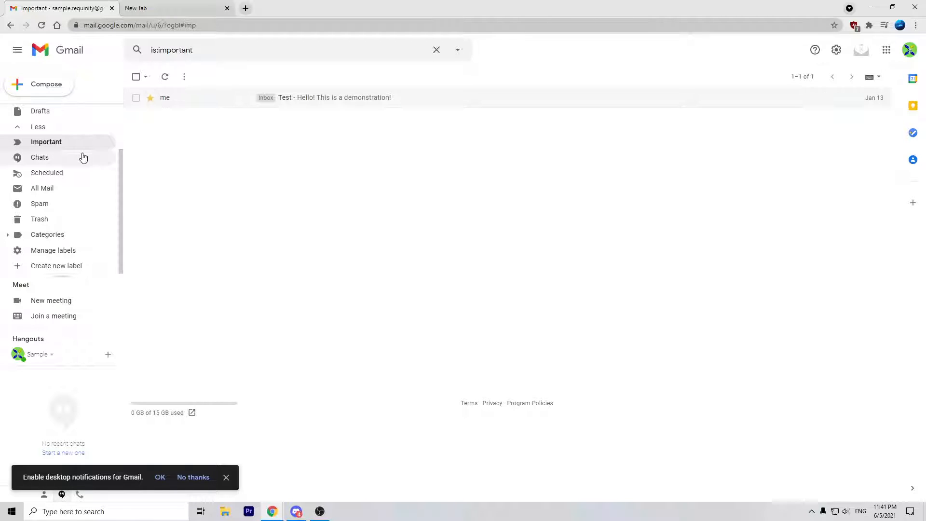
left_click(84, 159)
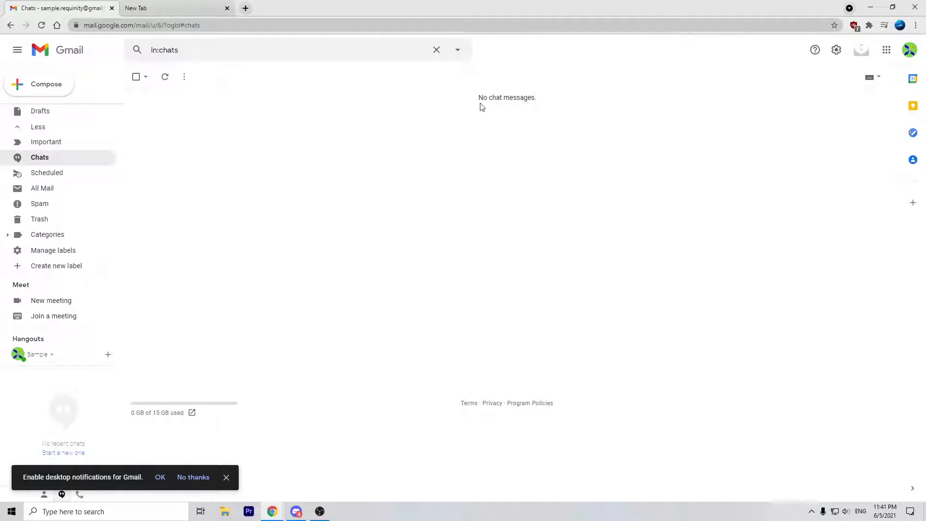
left_click_drag(493, 99, 542, 97)
left_click(503, 116)
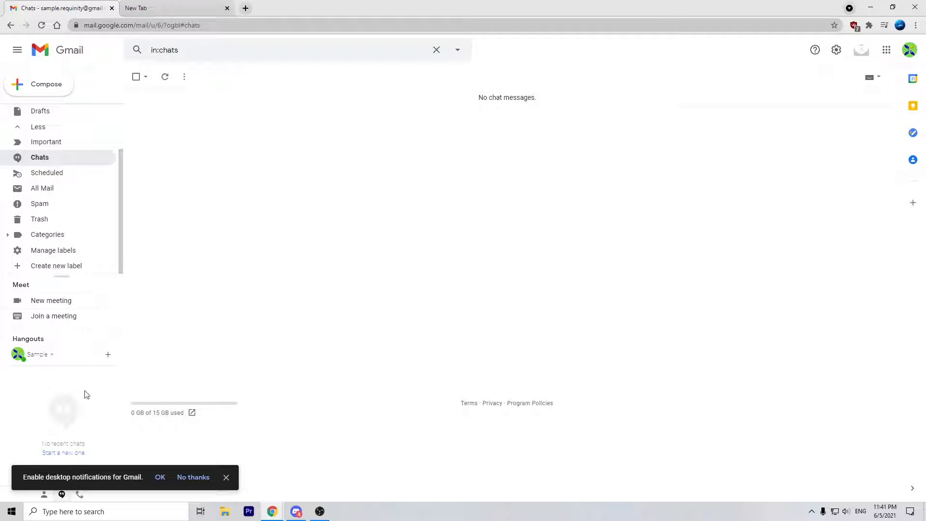
left_click(226, 478)
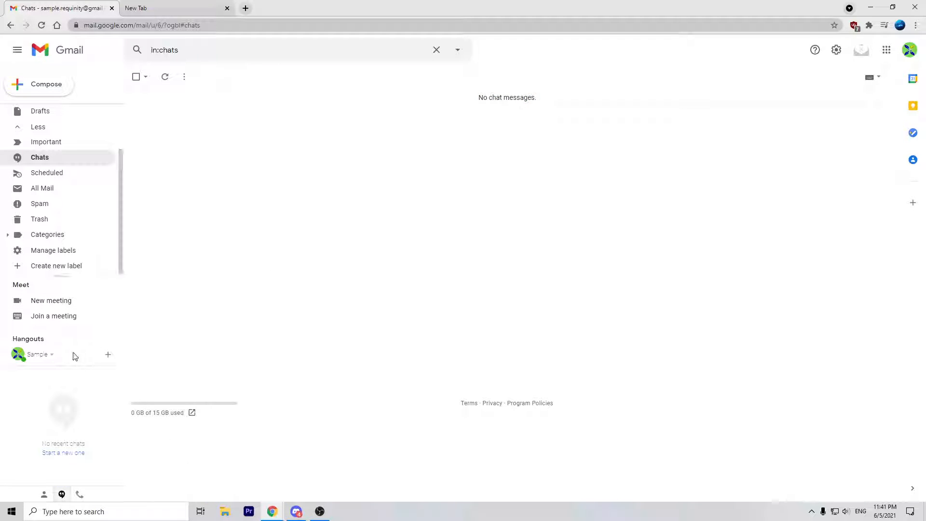
Step: Open and close the Hangouts status settings, then view the empty Scheduled folder
left_click(52, 355)
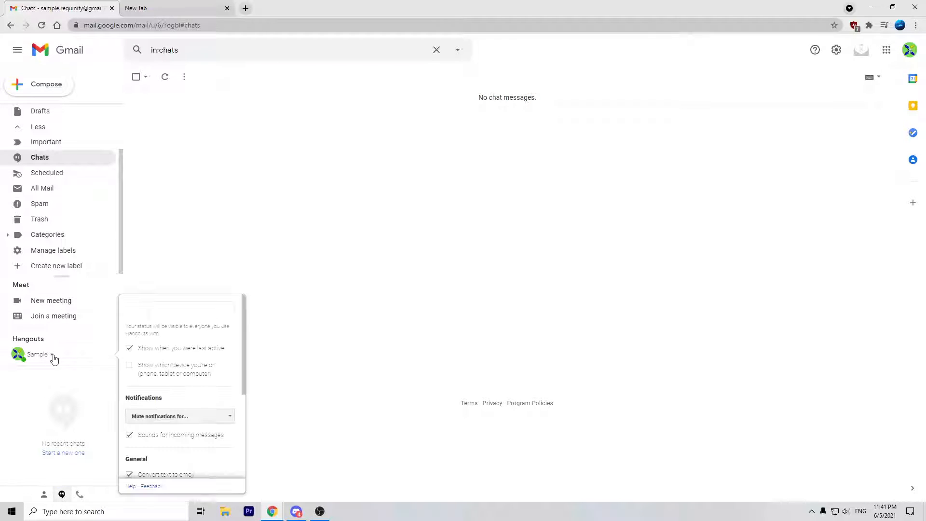
left_click(62, 409)
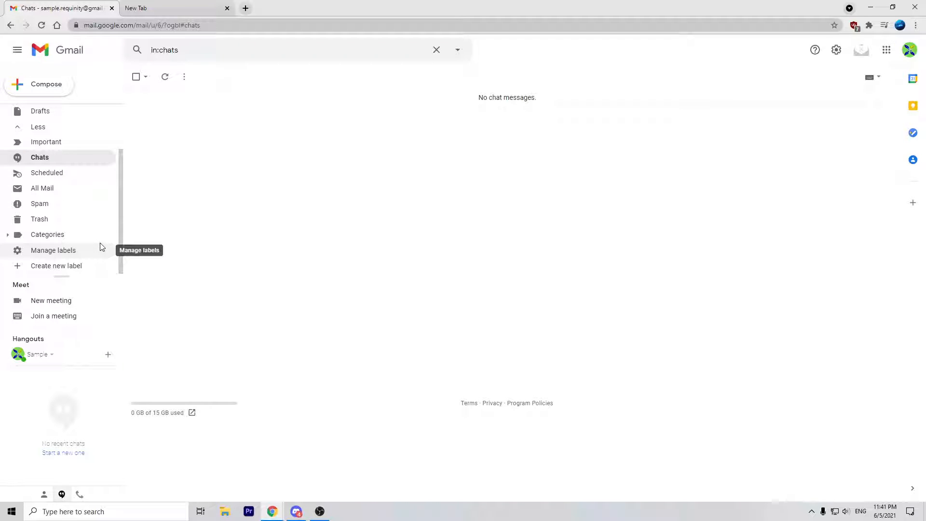
left_click(77, 176)
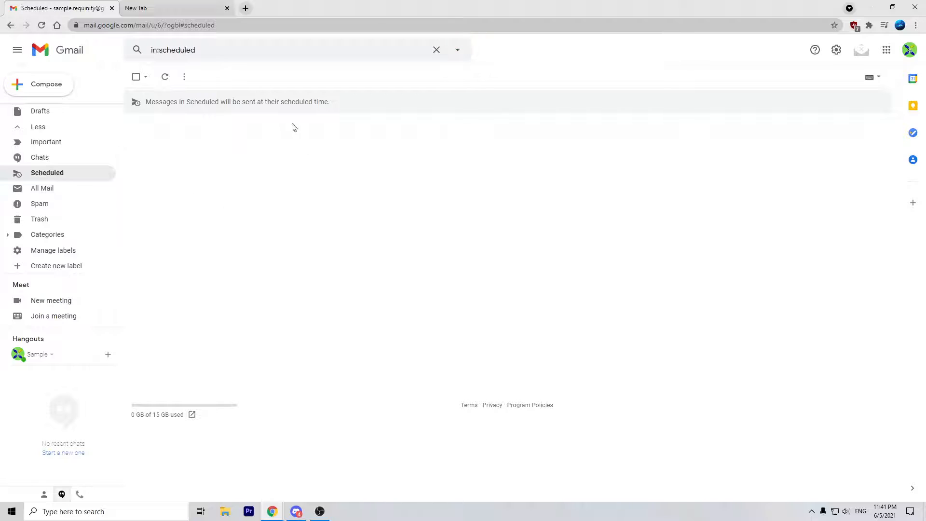
scroll(90, 128, "up", 1)
scroll(90, 127, "up", 2)
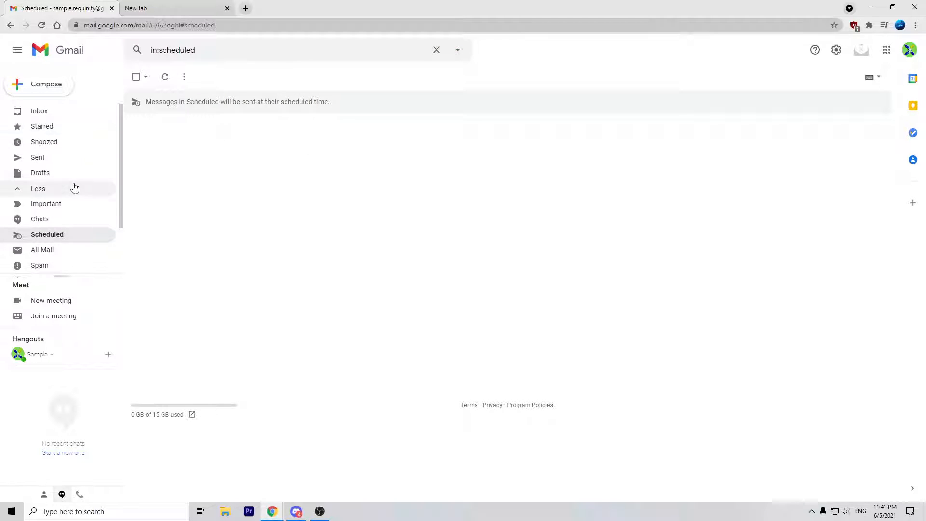
left_click(73, 173)
Step: Compose a message to the suggested contact and schedule it for tomorrow morning
left_click(53, 85)
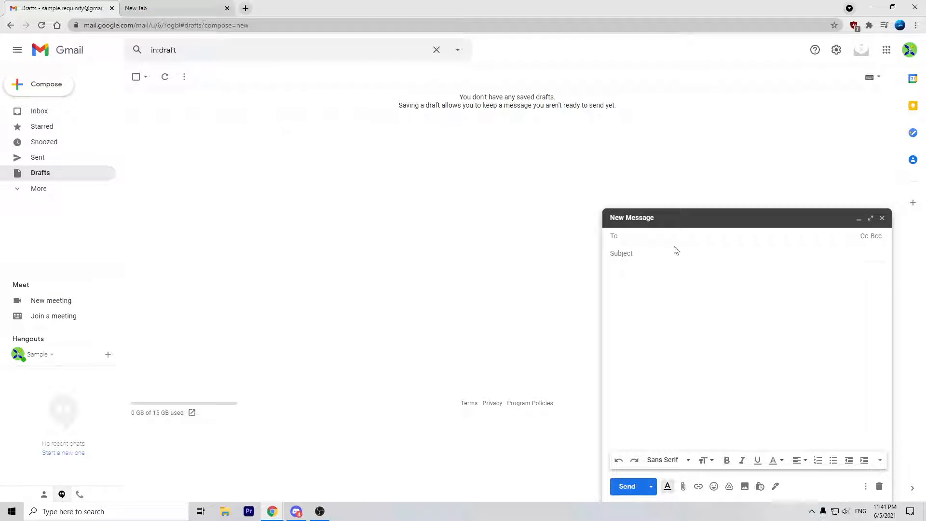
type("da")
left_click(658, 258)
left_click(650, 488)
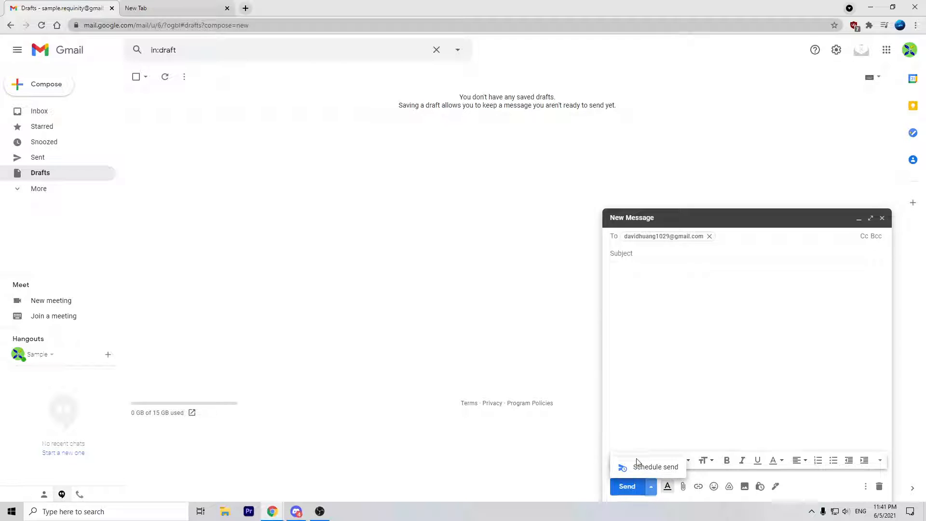
left_click(644, 465)
left_click(513, 258)
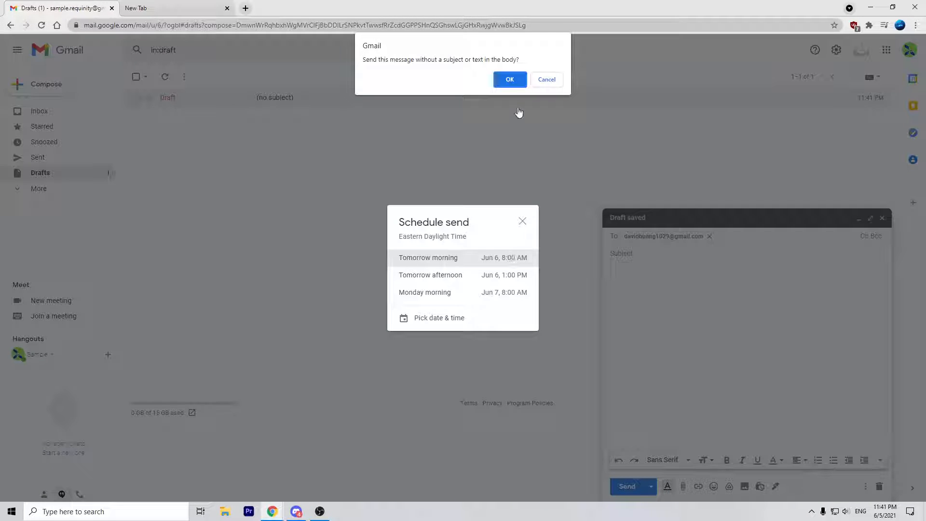
Step: Back out of the no-subject prompt and enter 'hi' as the subject
left_click(547, 80)
left_click(646, 255)
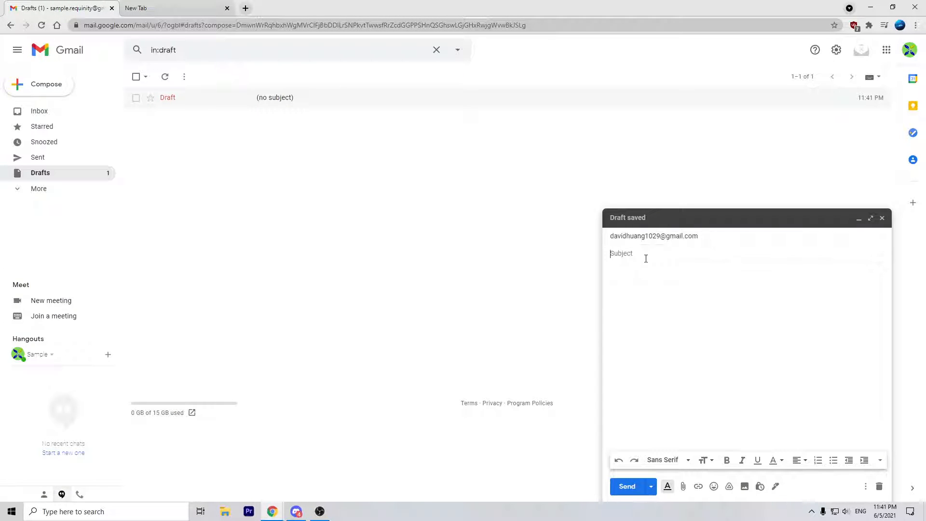
type("hi")
key("Tab")
Step: Schedule the hi message for tomorrow morning and open the Scheduled folder
left_click(651, 487)
left_click(644, 465)
left_click(490, 261)
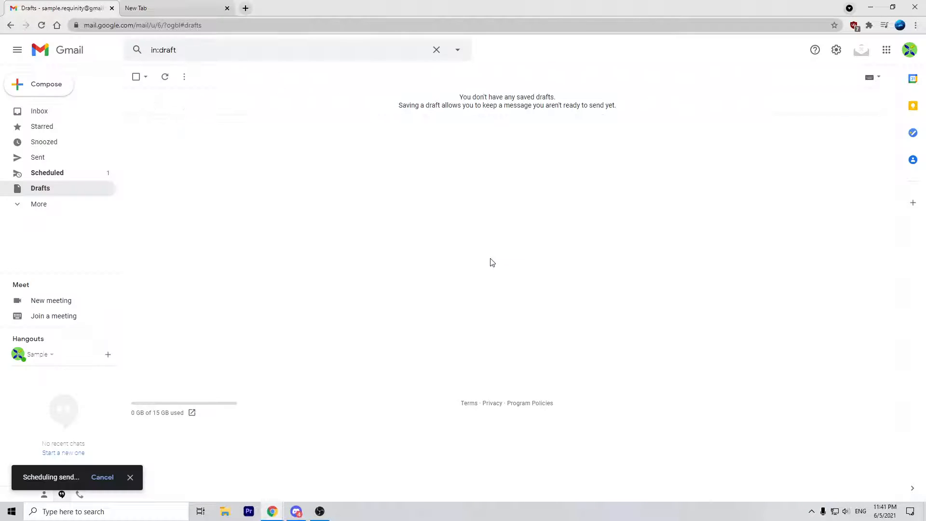
left_click(97, 178)
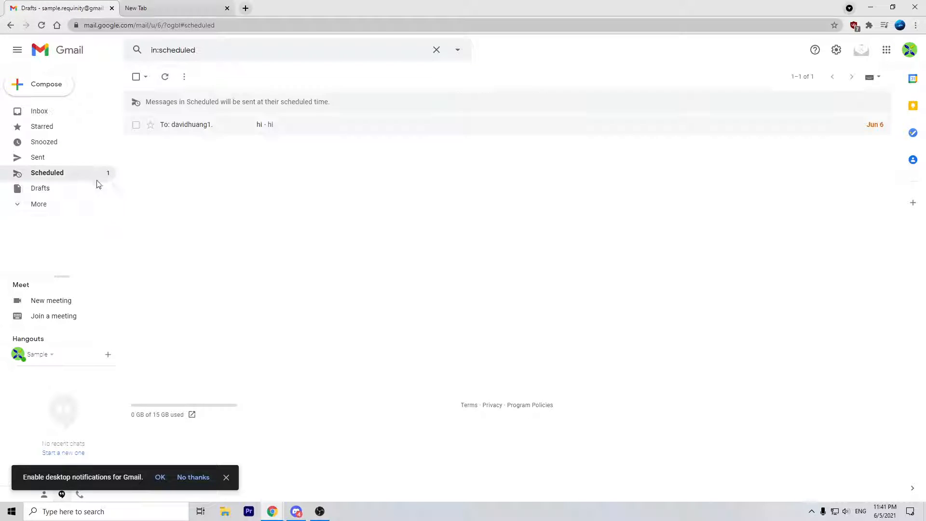
Step: Cancel the scheduled send of the hi message and close the reverted draft
left_click(92, 205)
left_click_drag(272, 127, 309, 146)
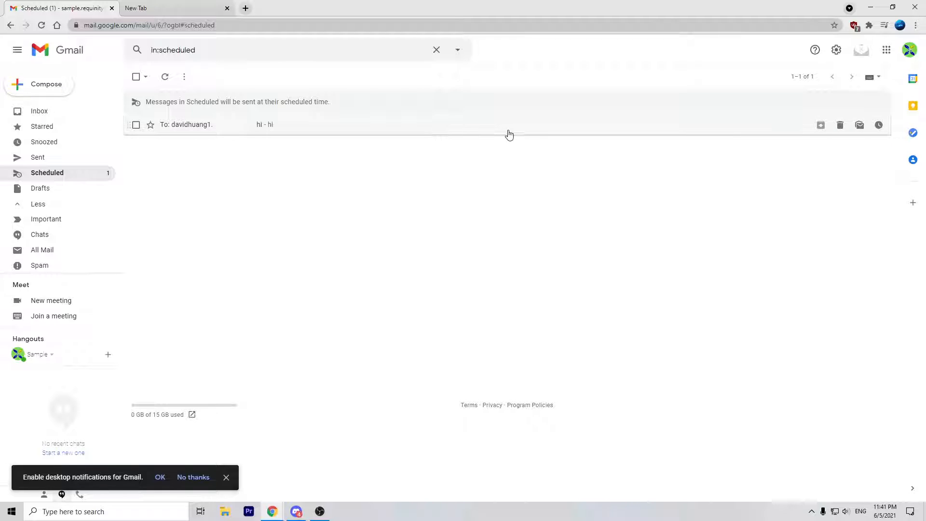
left_click(684, 132)
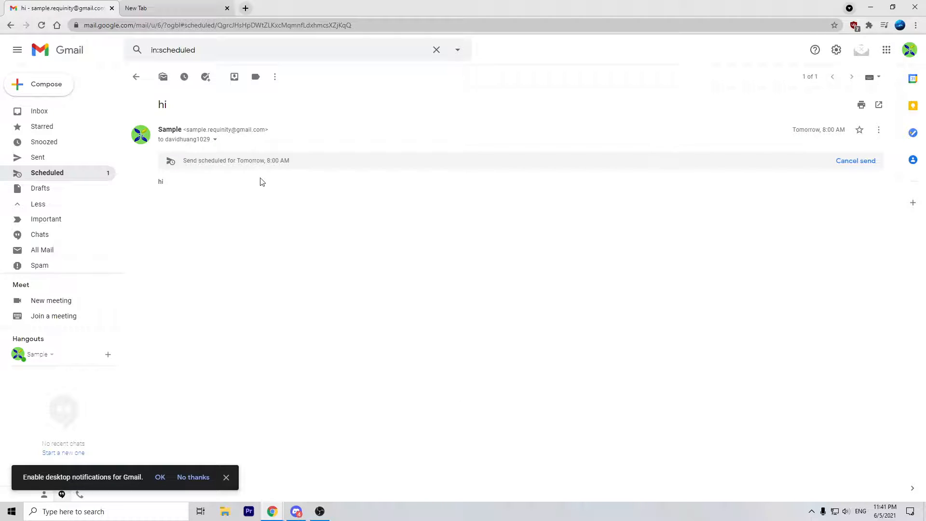
left_click(874, 162)
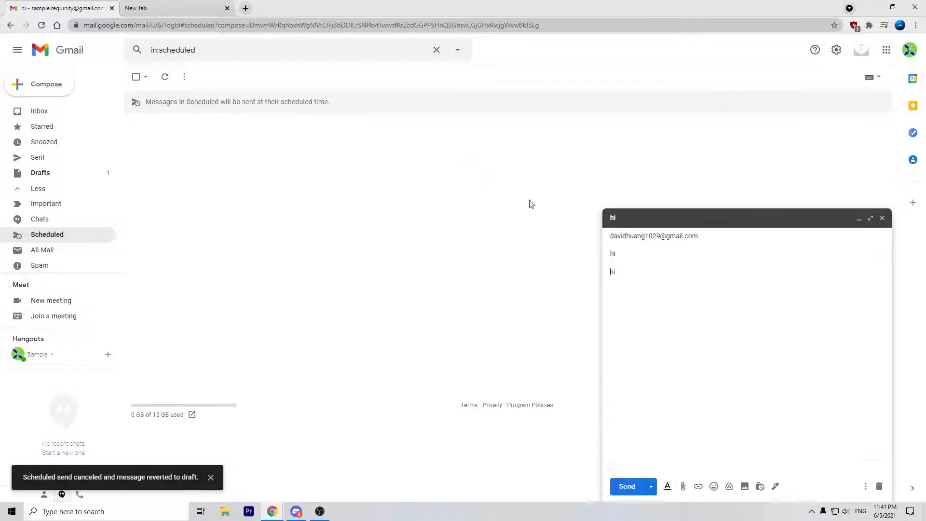
left_click(882, 219)
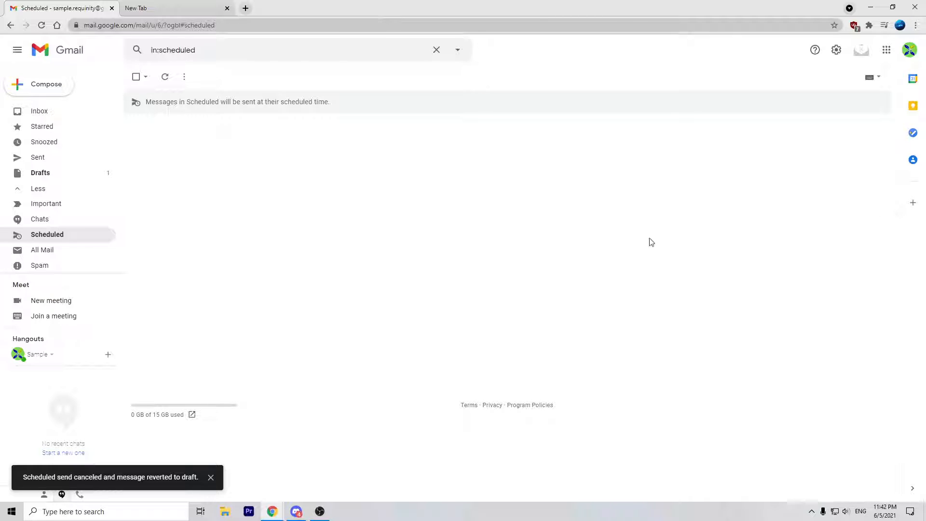
scroll(66, 235, "down", 1)
scroll(66, 235, "down", 1)
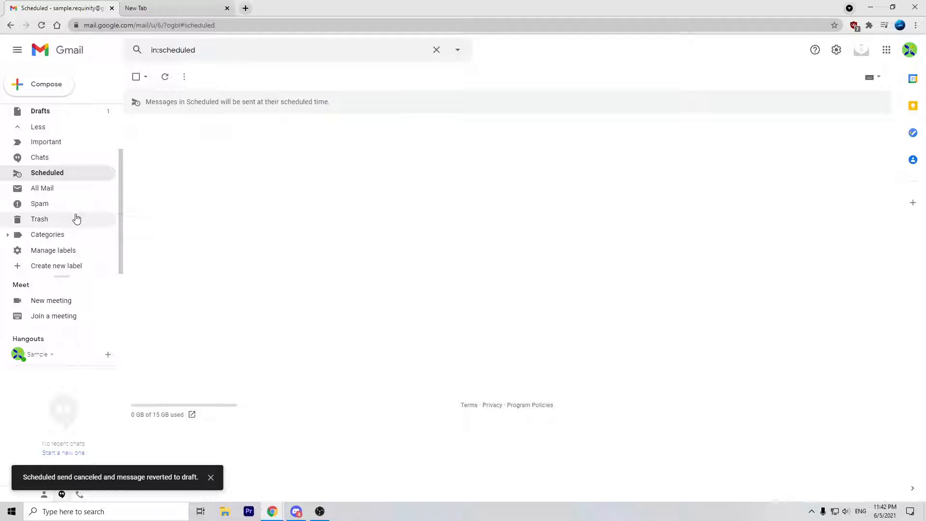
Step: Check Trash, then discard the hi draft from the Drafts folder
left_click(75, 218)
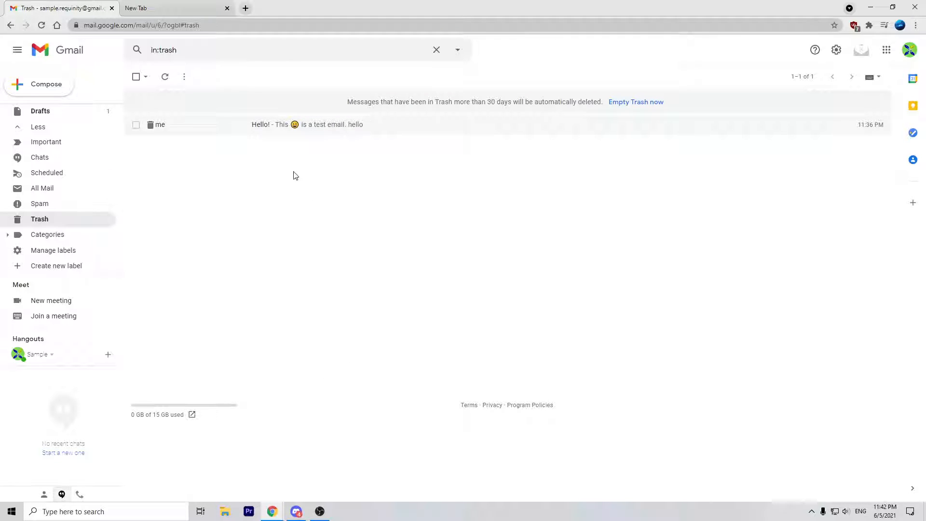
left_click_drag(277, 133, 297, 146)
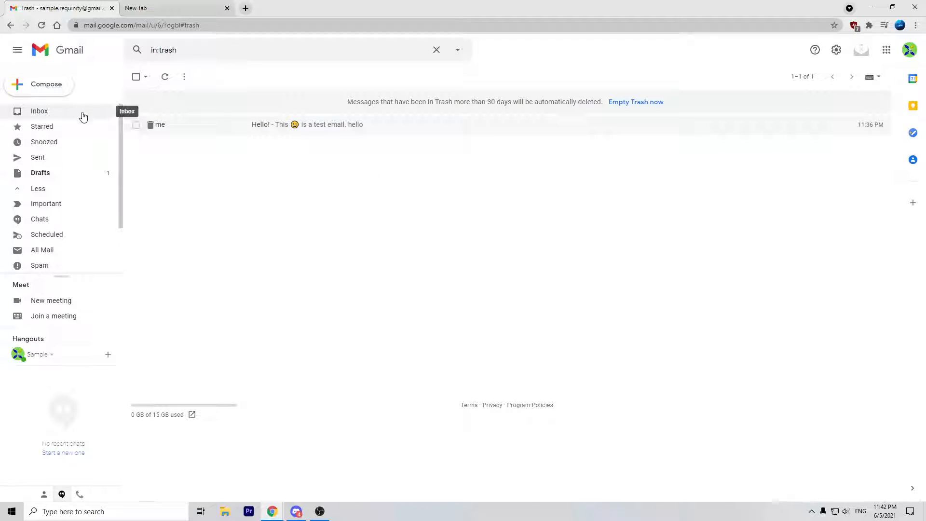
left_click(89, 174)
left_click(583, 98)
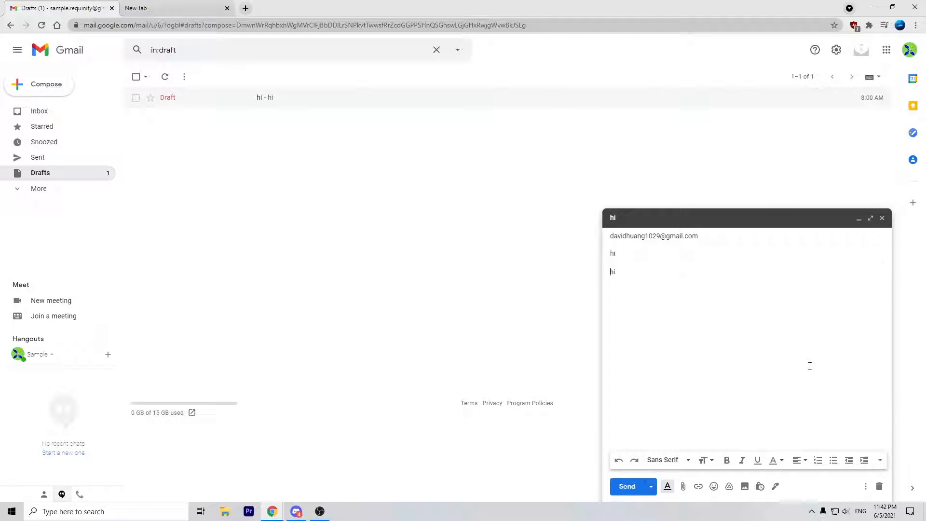
left_click(880, 487)
left_click(99, 194)
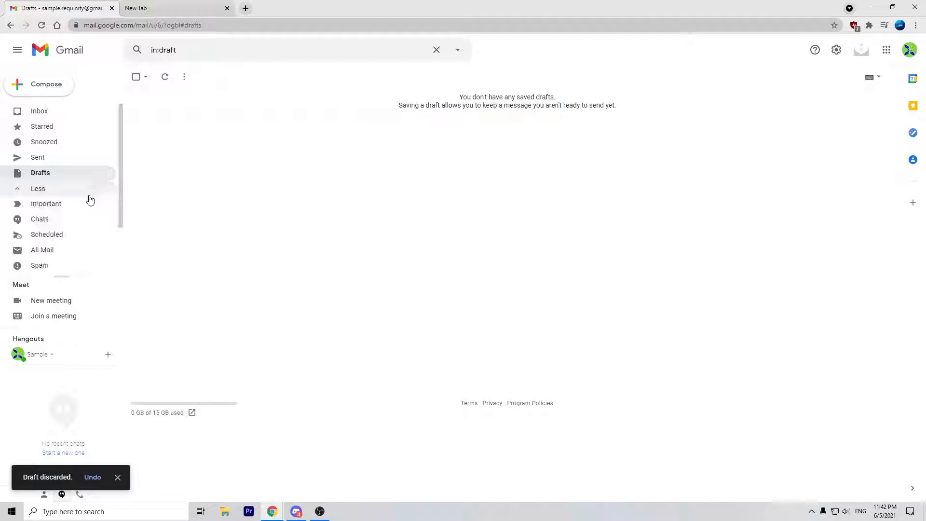
scroll(71, 251, "down", 2)
left_click(90, 219)
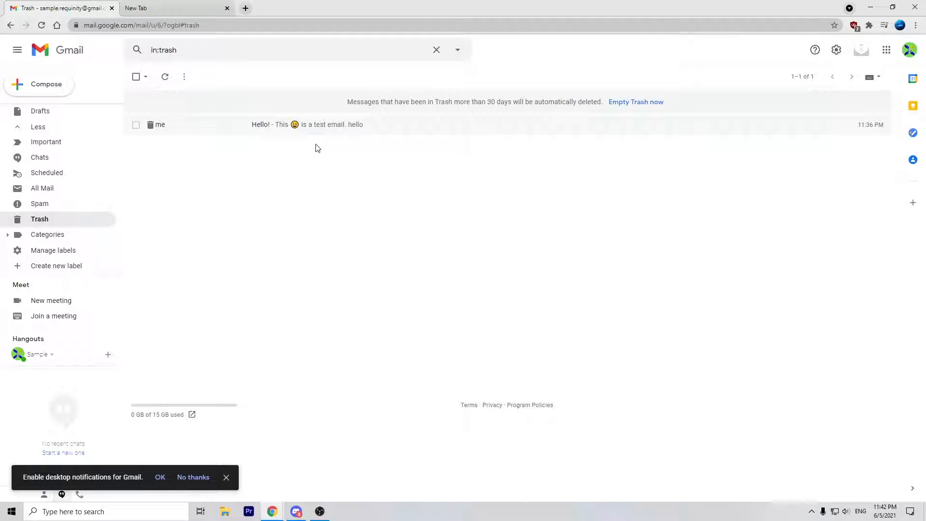
left_click(330, 125)
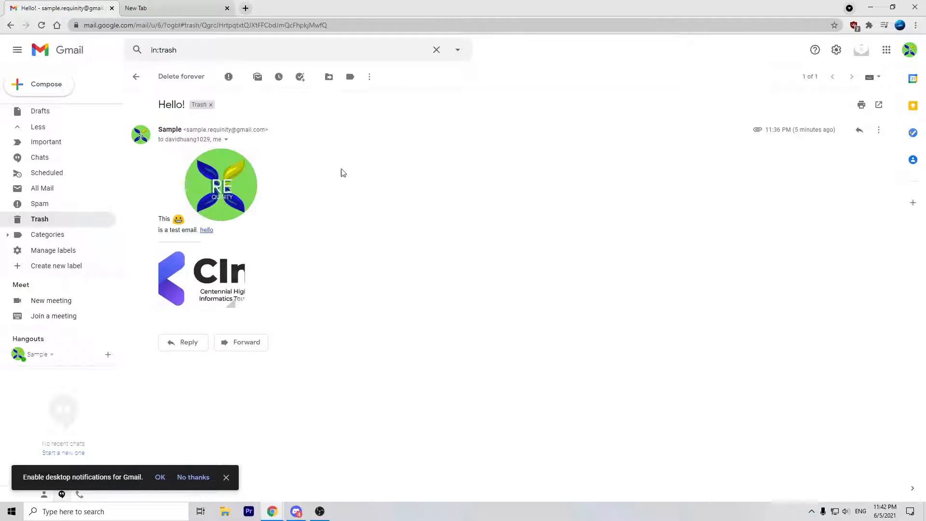
left_click(136, 76)
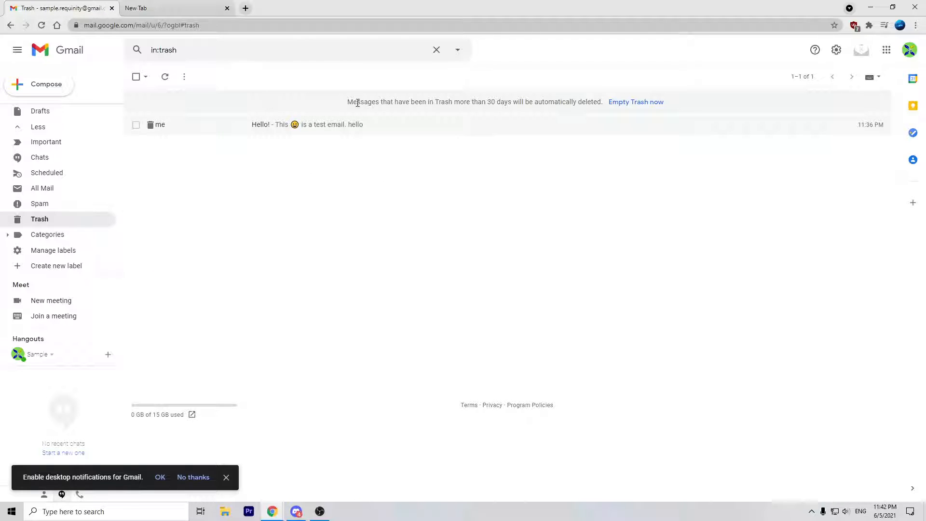
left_click_drag(350, 102, 697, 101)
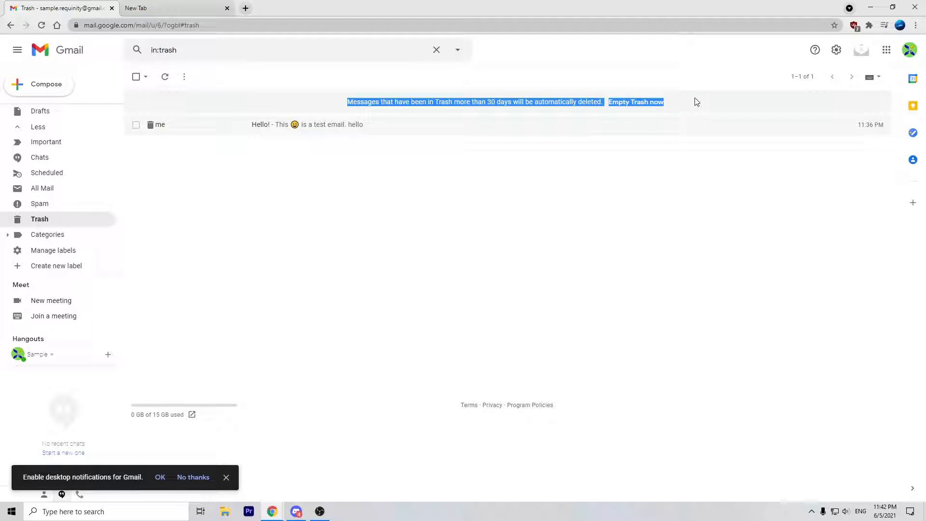
left_click(721, 102)
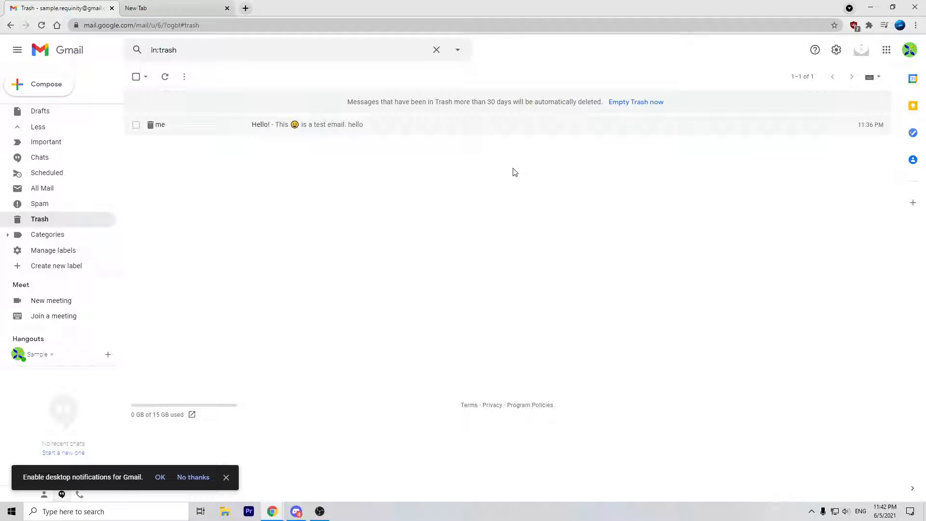
left_click(391, 130)
left_click(136, 77)
left_click_drag(603, 102, 665, 111)
left_click(700, 110)
scroll(89, 154, "up", 2)
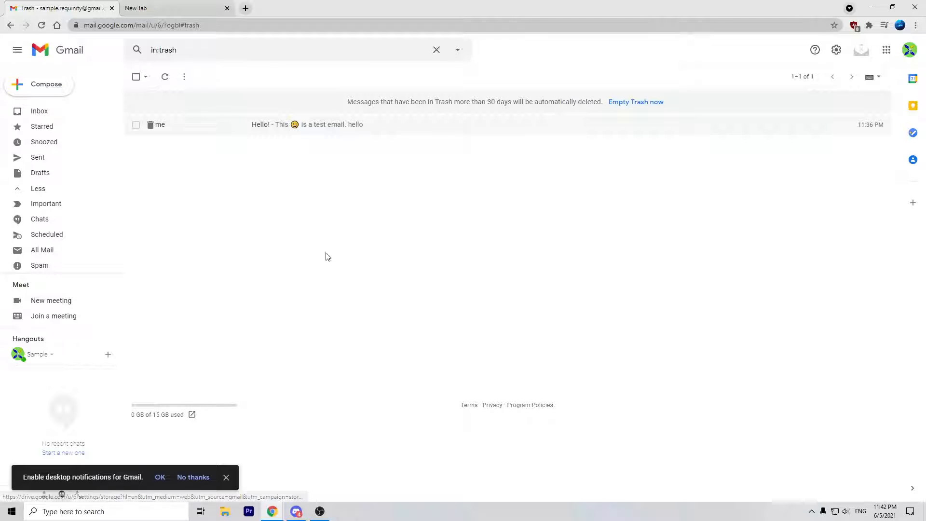
left_click(303, 126)
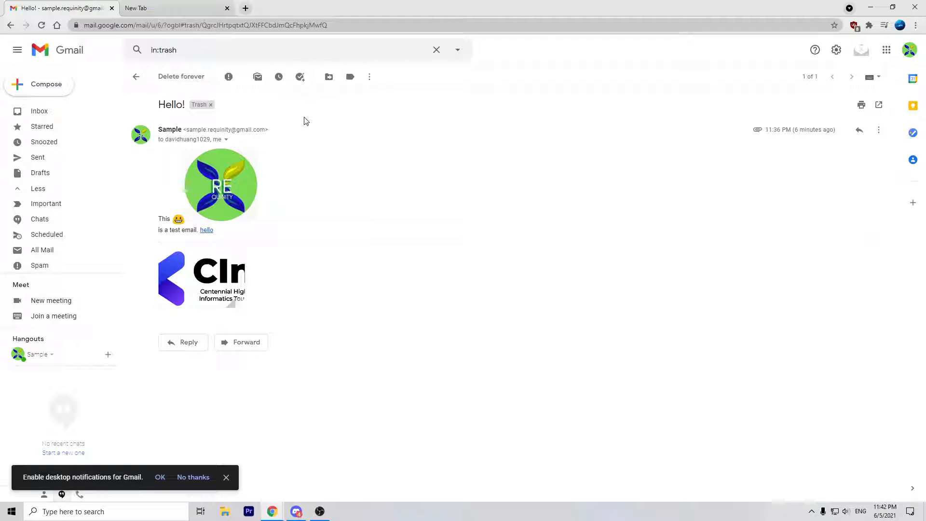
left_click(136, 76)
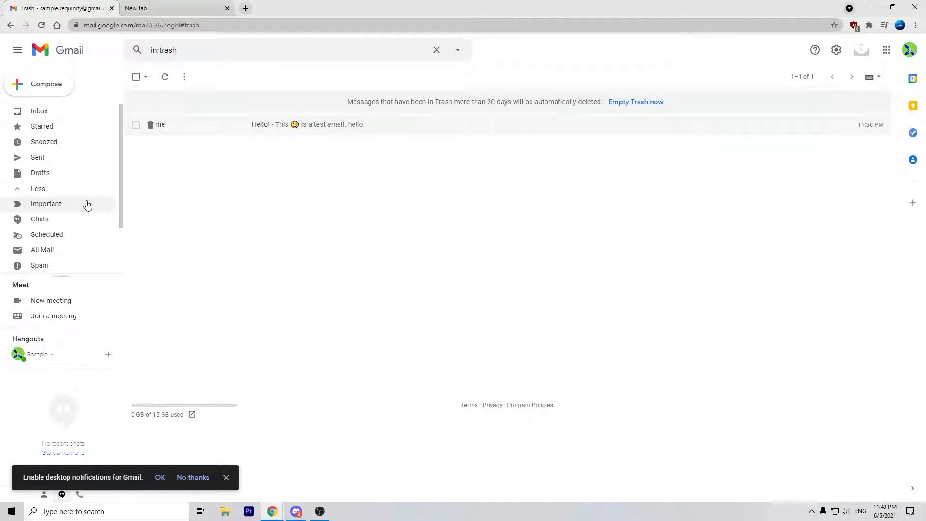
scroll(82, 203, "down", 2)
scroll(82, 138, "up", 2)
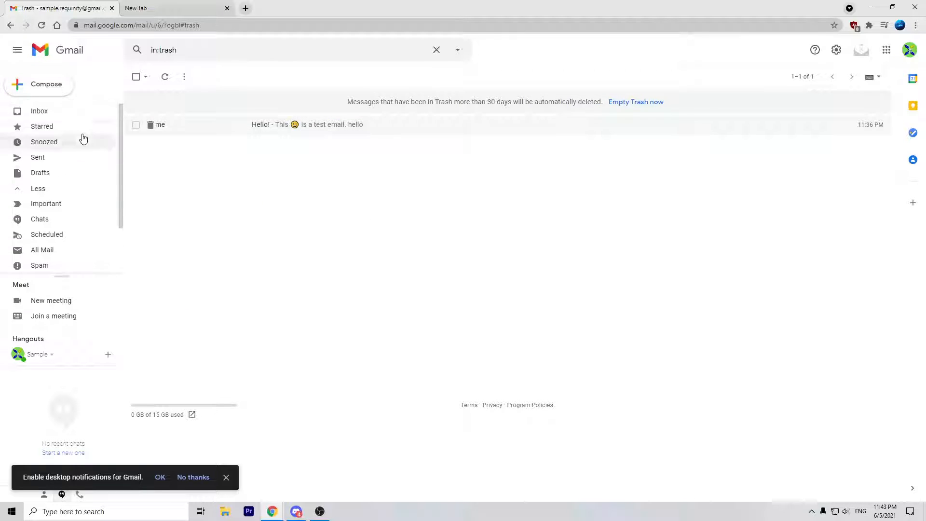
scroll(87, 193, "down", 2)
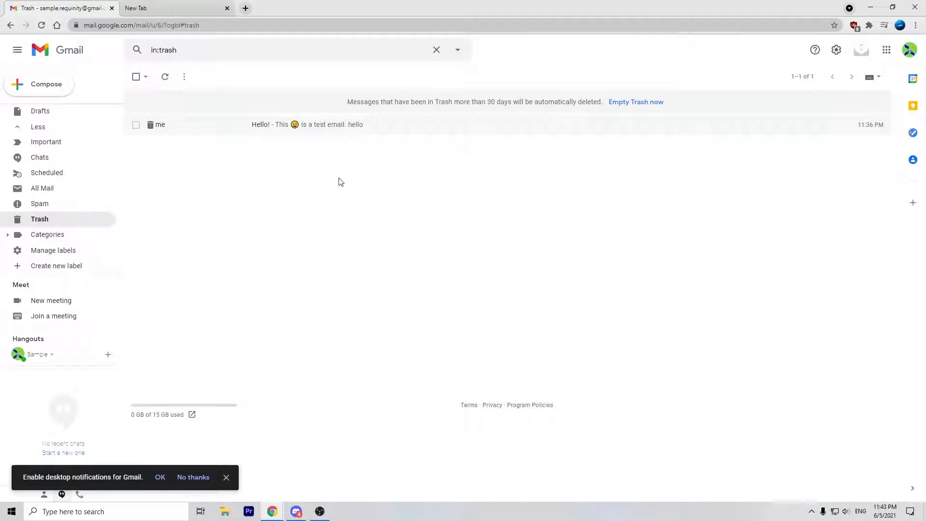
Step: Open the Spam folder and read its no-spam and retention notices
left_click(114, 205)
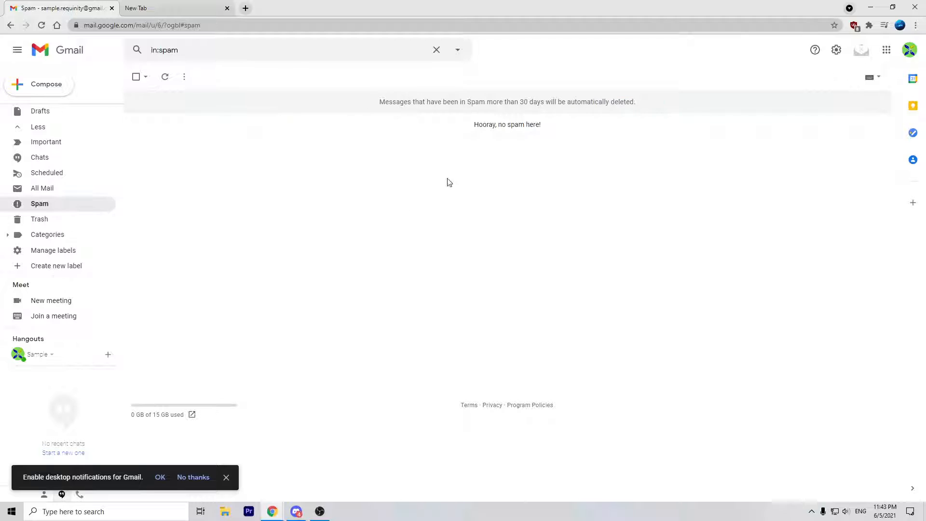
left_click_drag(466, 127, 581, 128)
left_click(581, 128)
left_click_drag(369, 108, 651, 99)
left_click(496, 132)
scroll(87, 165, "up", 1)
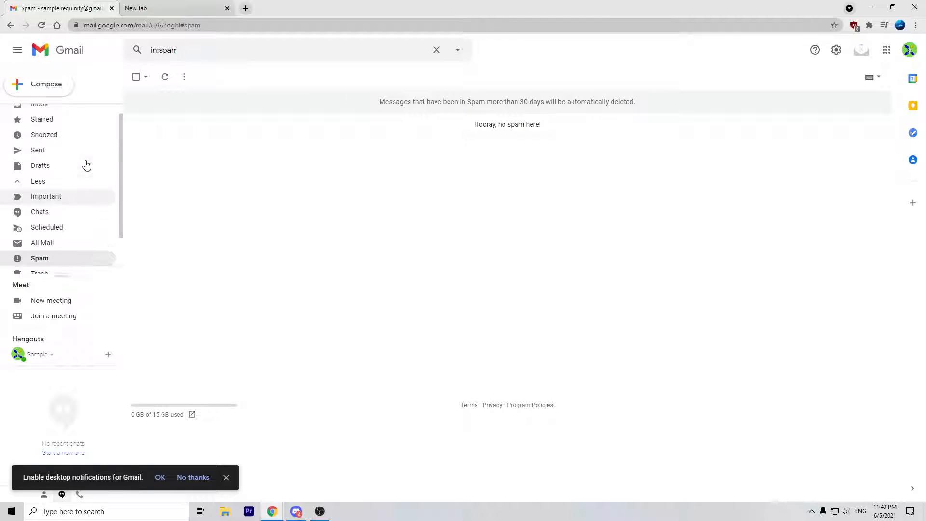
scroll(77, 188, "down", 1)
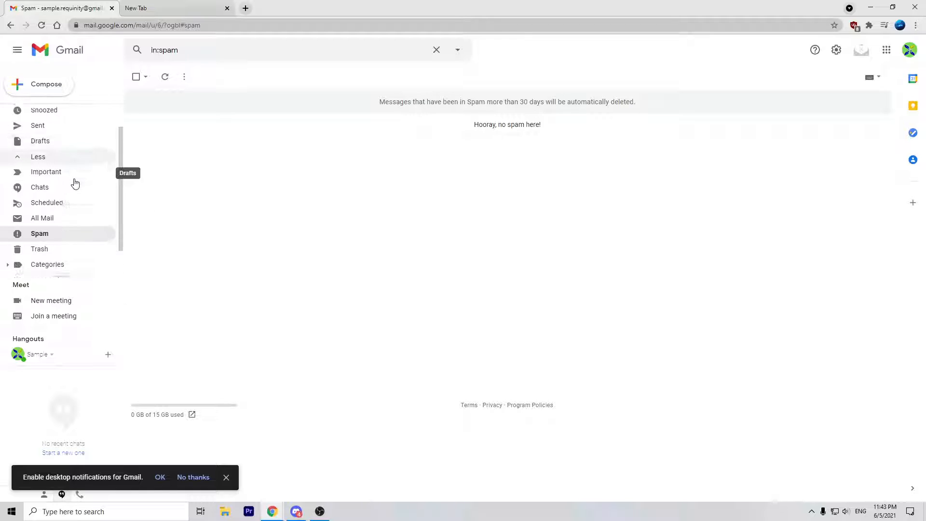
left_click_drag(545, 111, 648, 110)
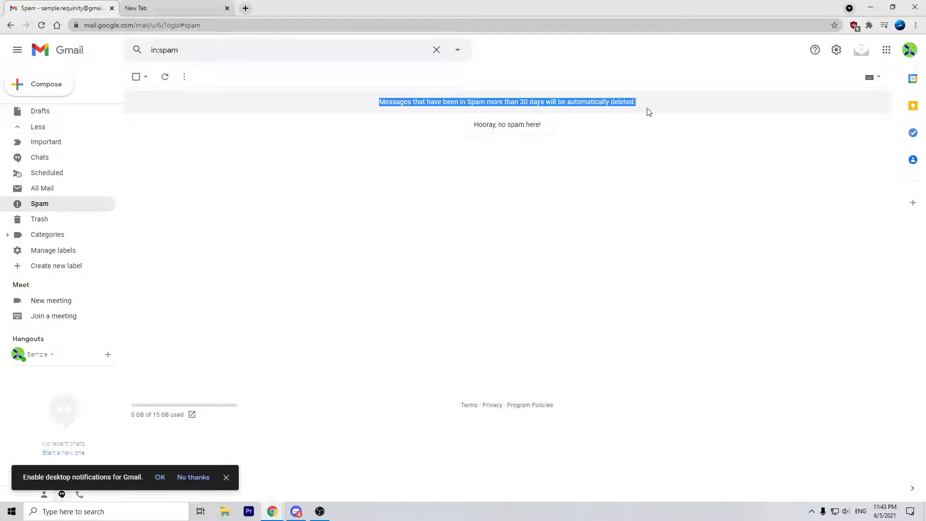
left_click(650, 110)
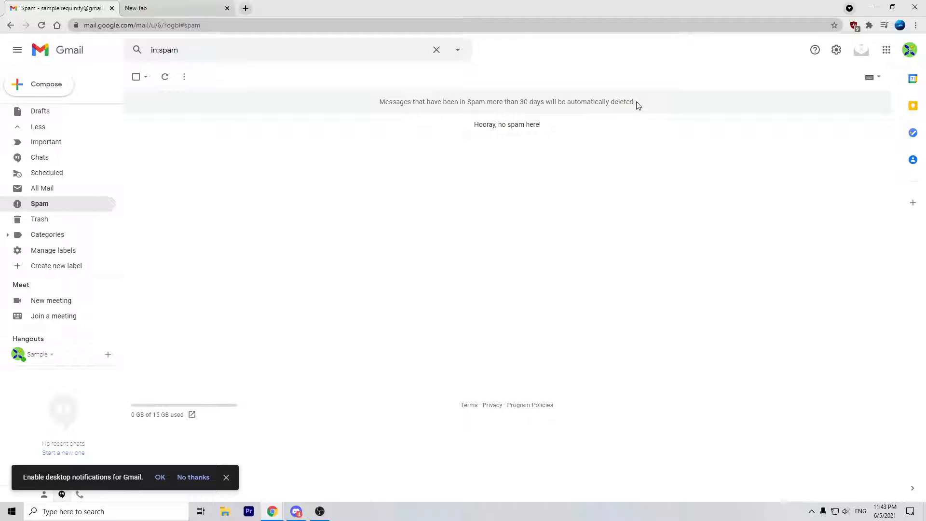
left_click_drag(638, 105, 381, 114)
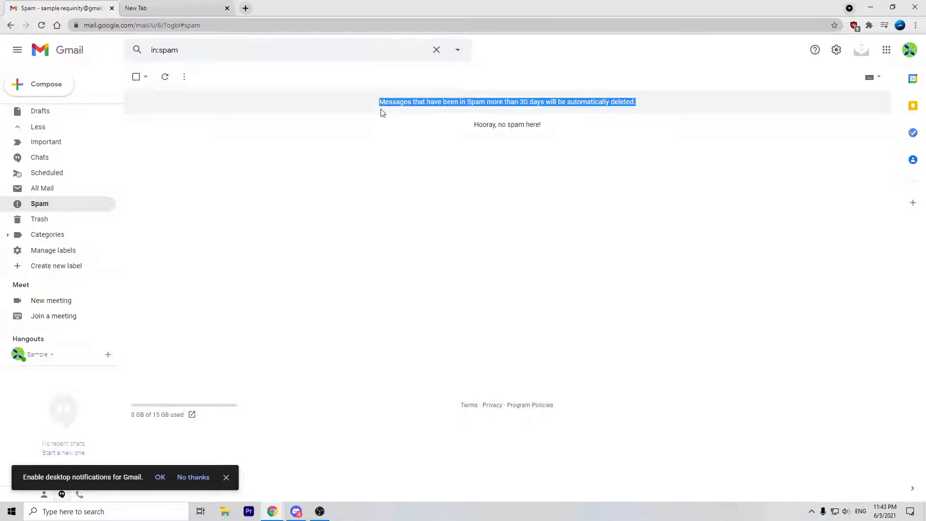
left_click(383, 103)
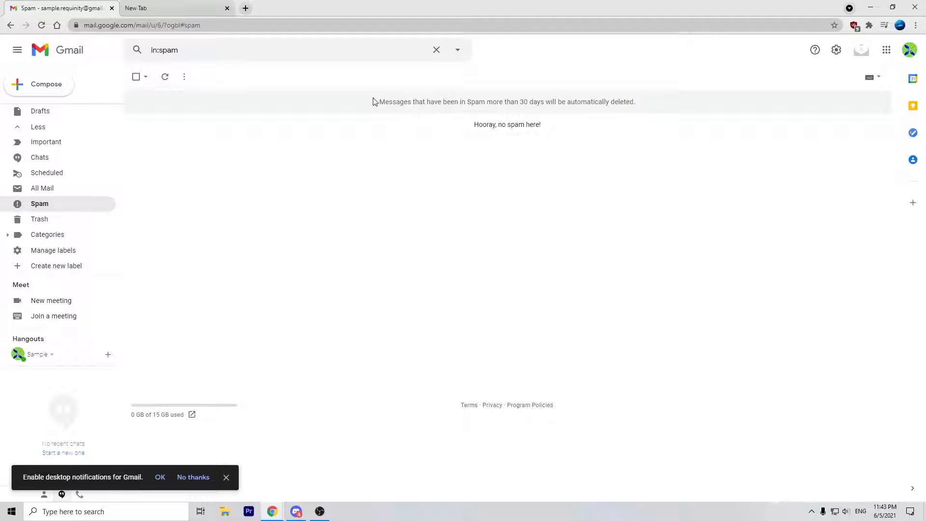
left_click_drag(380, 102, 664, 100)
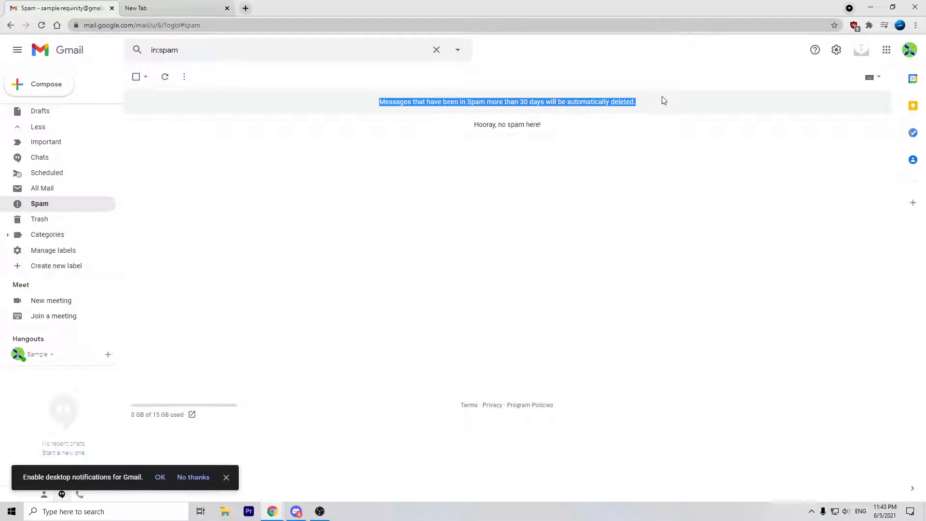
left_click(665, 100)
left_click_drag(372, 105, 392, 102)
left_click(379, 108)
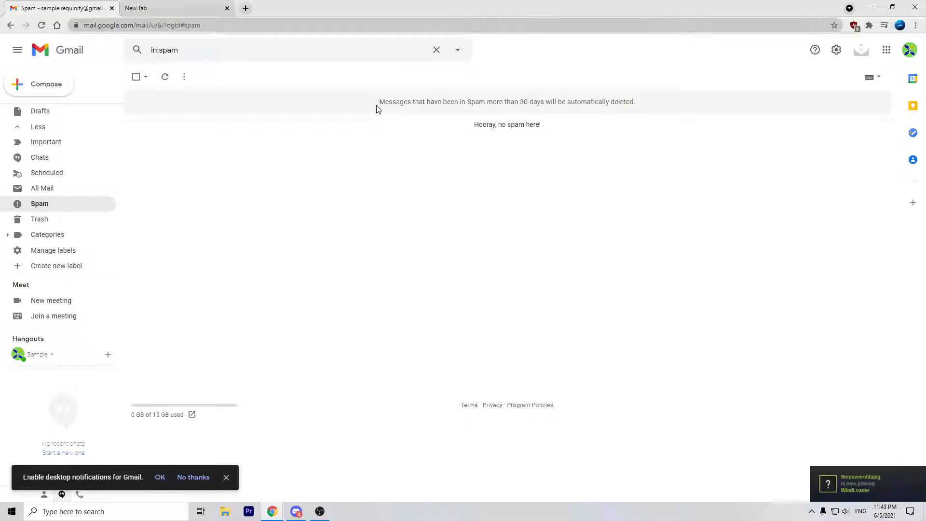
left_click_drag(378, 108, 636, 102)
left_click(494, 125)
Step: Return to the Trash folder and collapse the sidebar labels with Less
left_click(58, 219)
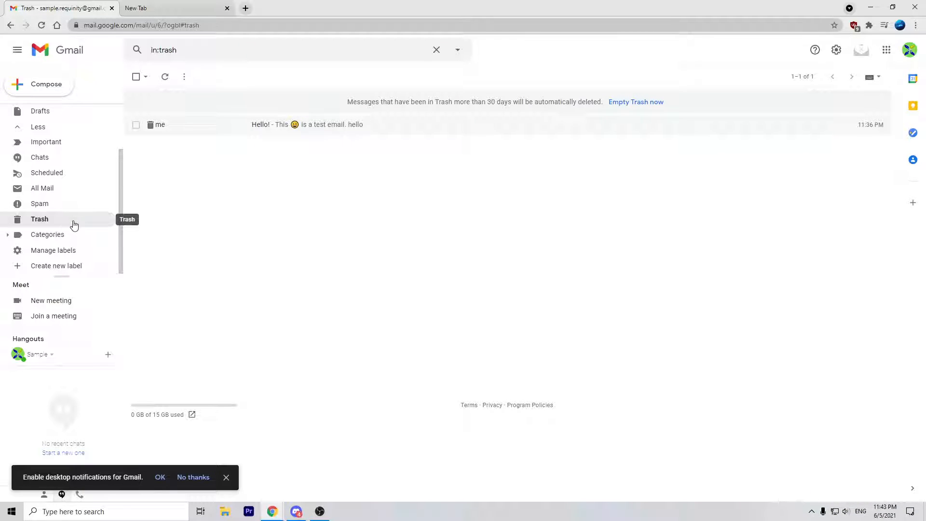
scroll(68, 215, "up", 2)
left_click(64, 188)
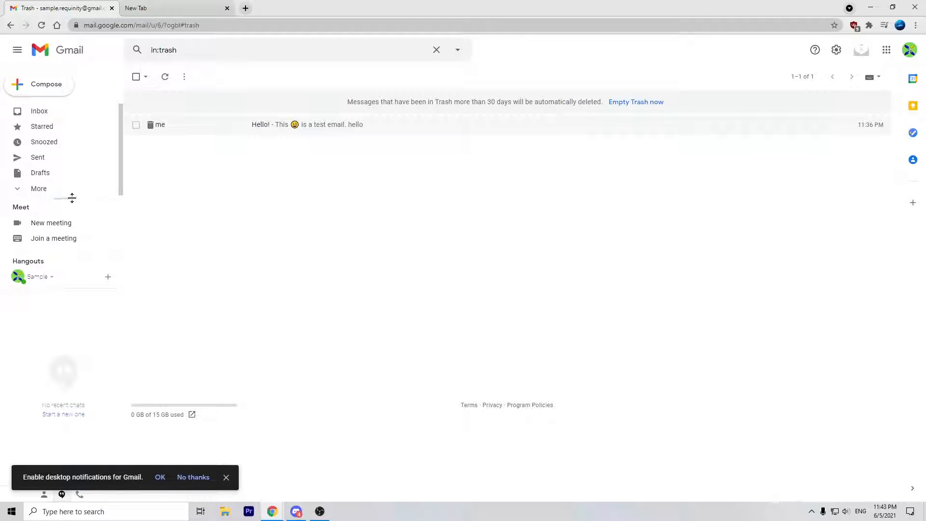
Step: Search the mail for 'test', open the Test conversation, and show Trash and Spam matches
left_click(90, 111)
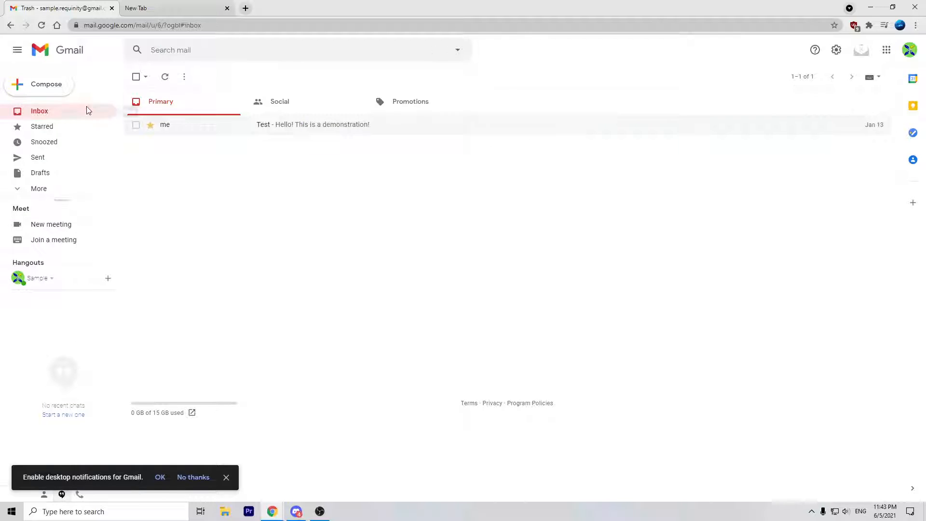
left_click(321, 47)
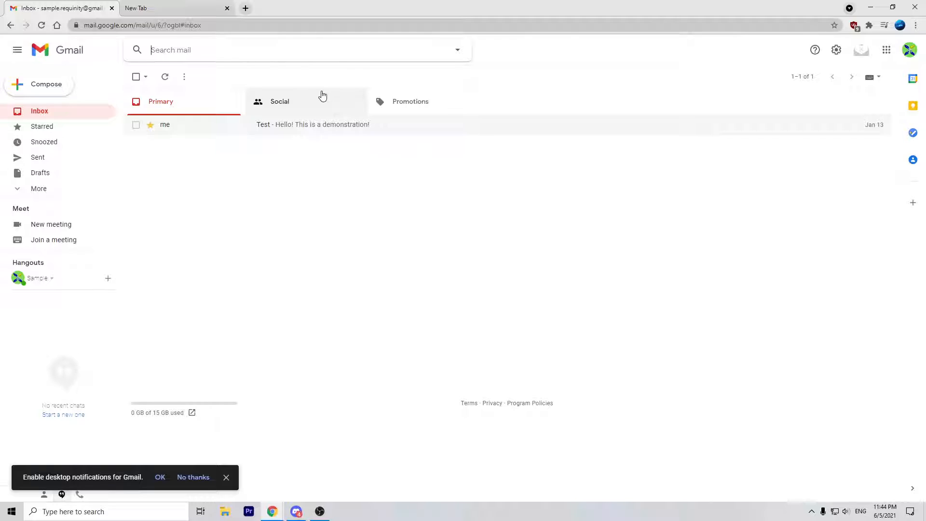
type("test")
key("Return")
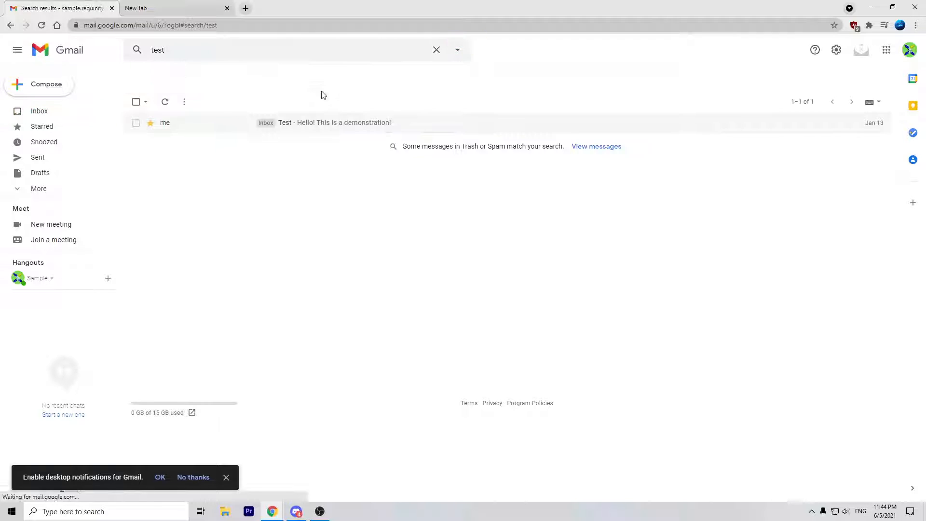
mouse_move(302, 128)
left_mouse_down()
mouse_move(350, 162)
mouse_move(296, 124)
mouse_move(309, 132)
left_mouse_up()
left_click(309, 132)
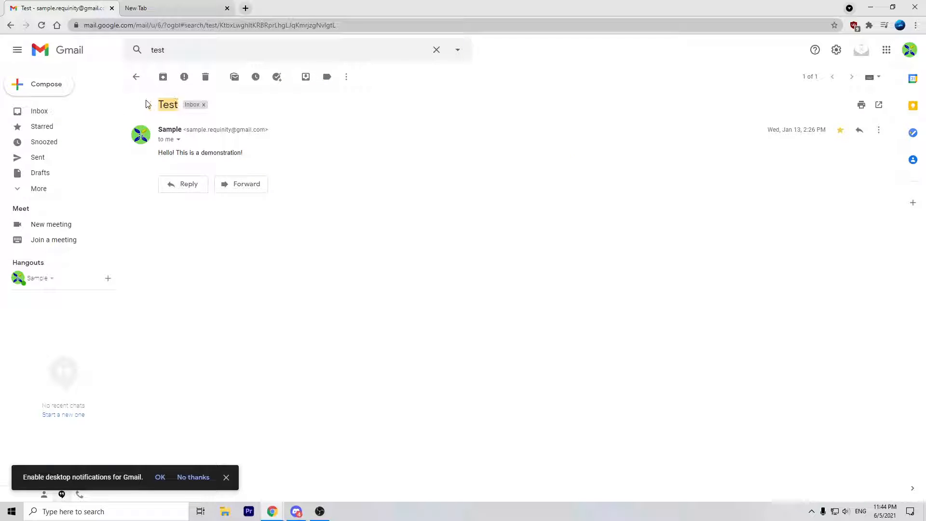
left_click(136, 77)
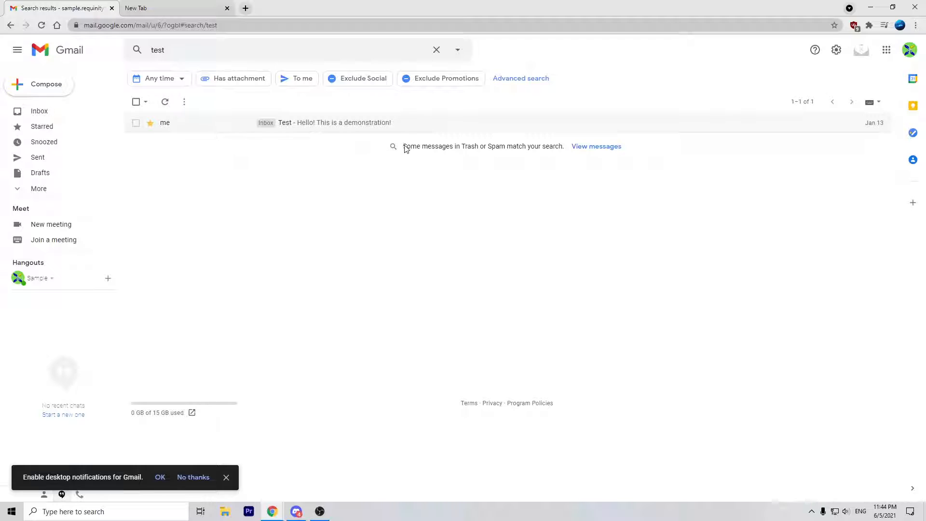
left_click_drag(404, 148, 563, 149)
left_click(562, 151)
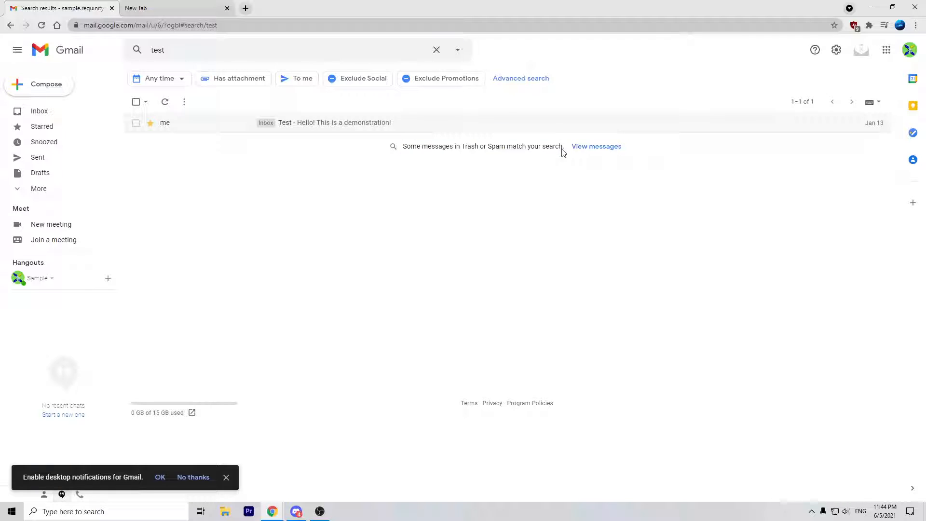
left_click(611, 145)
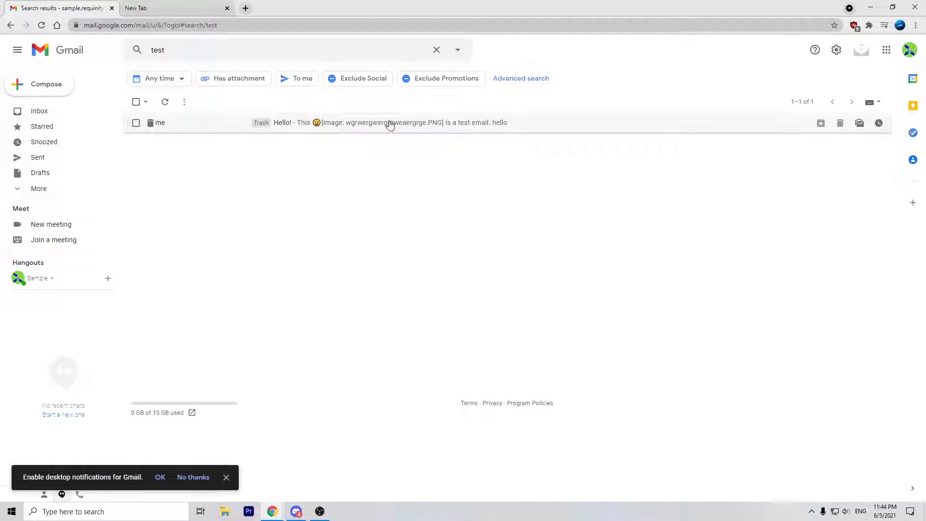
Step: Open the trashed Hello! message from the search results and read its deleted notice
left_click(352, 124)
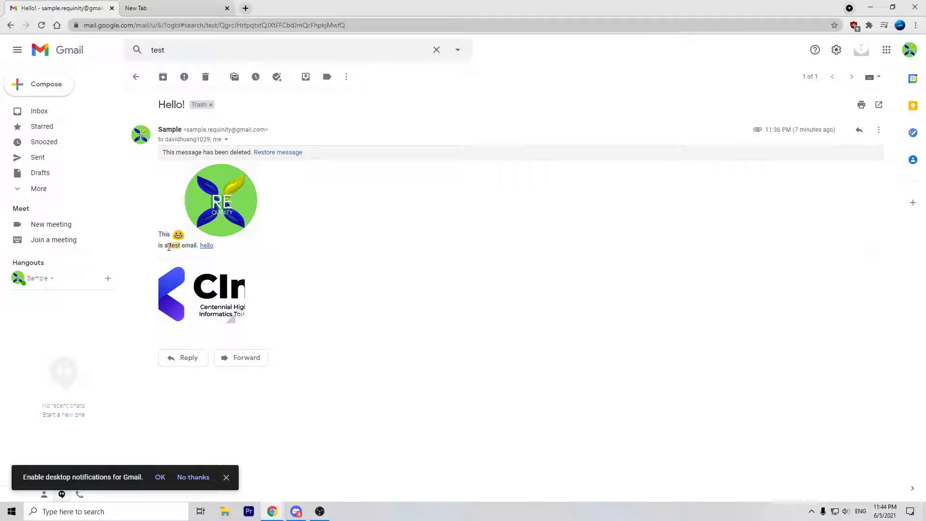
left_click_drag(178, 246, 185, 246)
left_click(226, 242)
left_click(137, 77)
left_click_drag(238, 124, 287, 155)
left_click(594, 130)
left_click_drag(175, 152, 354, 148)
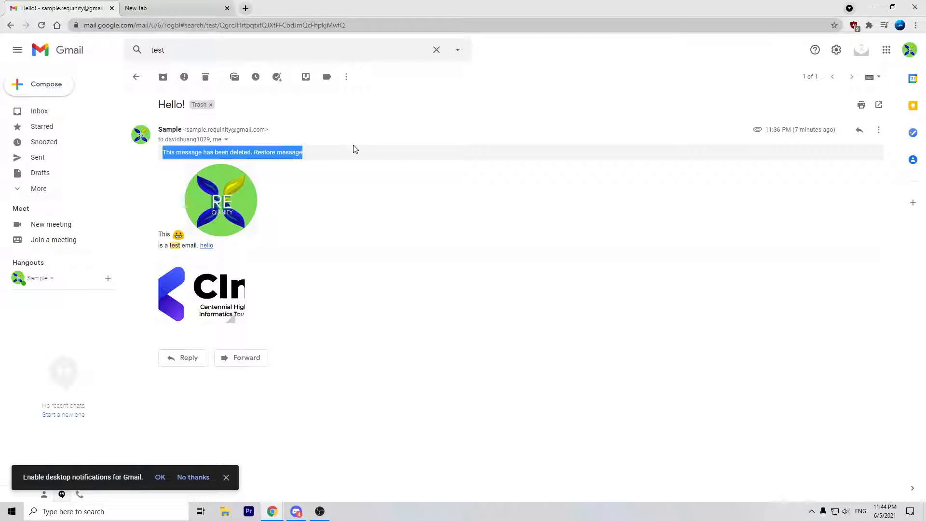
left_click(316, 154)
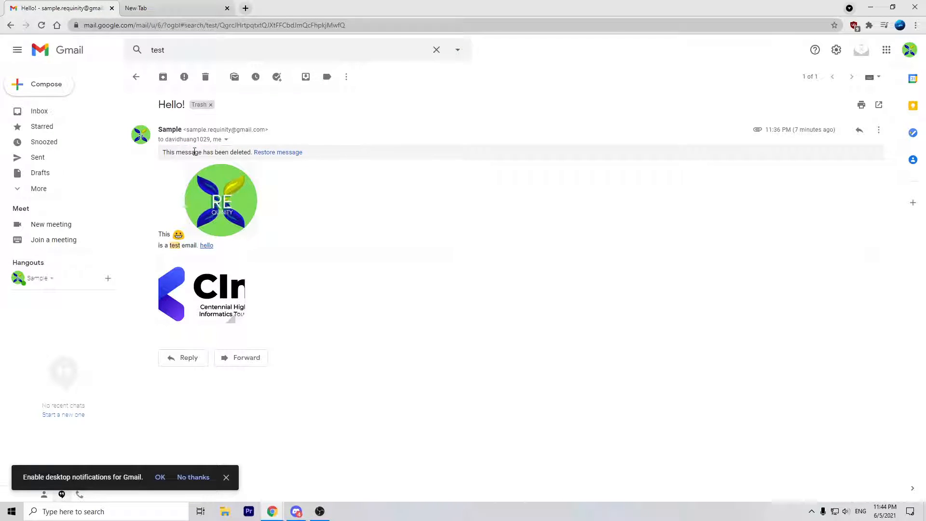
Step: From the Trash folder, move the Hello! email back to the inbox
left_click(75, 191)
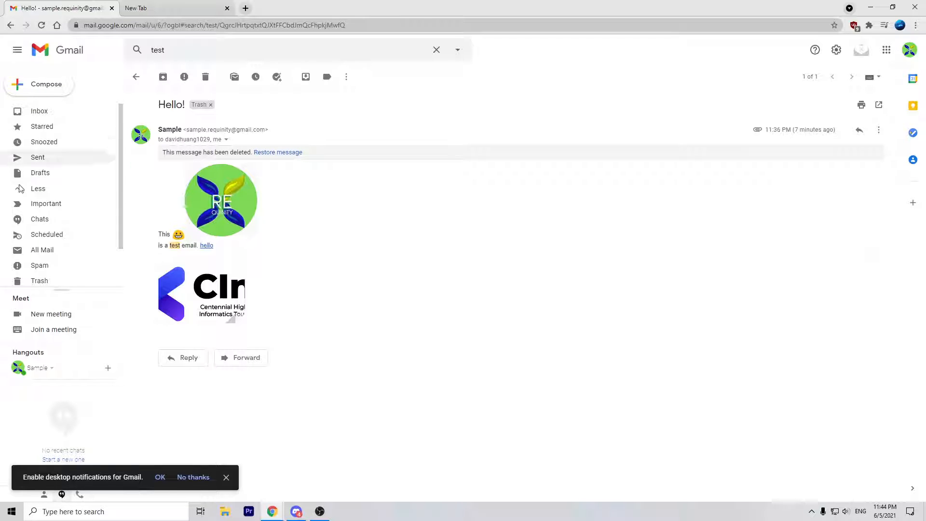
left_click(57, 282)
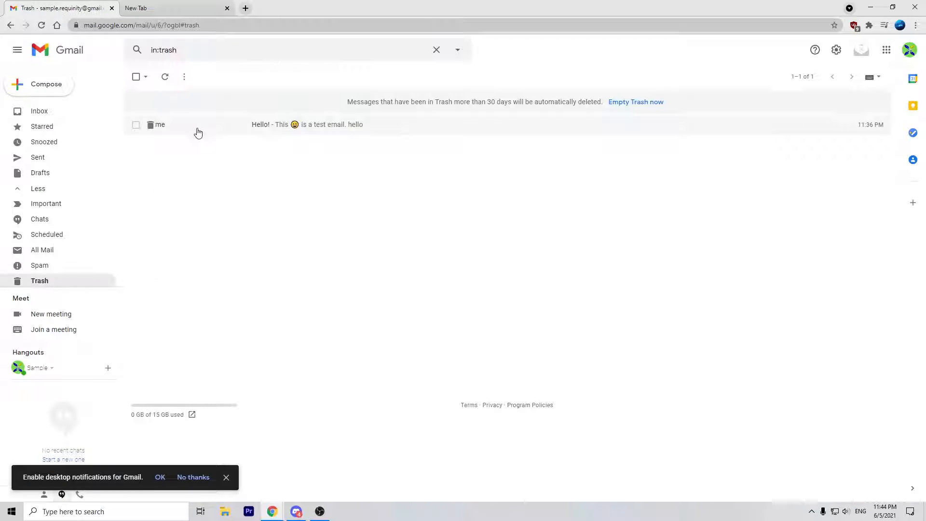
left_click(196, 129)
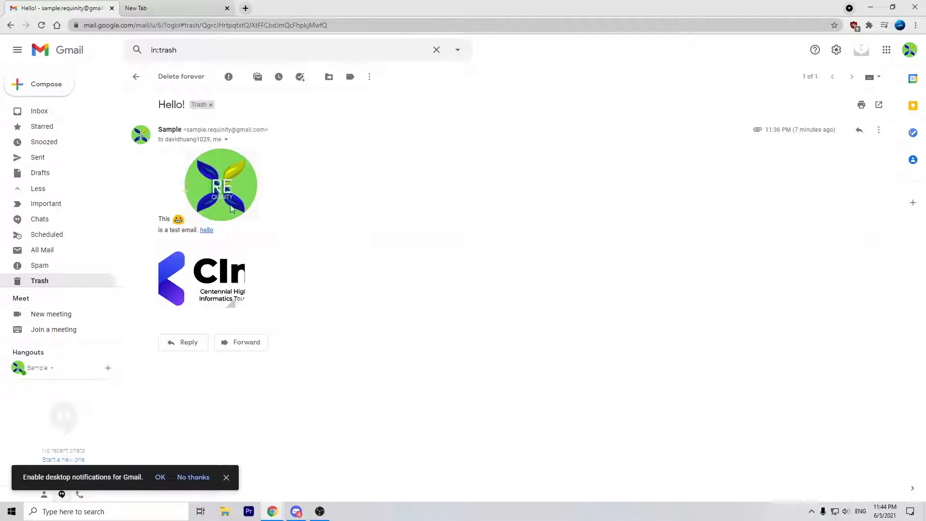
left_click(136, 76)
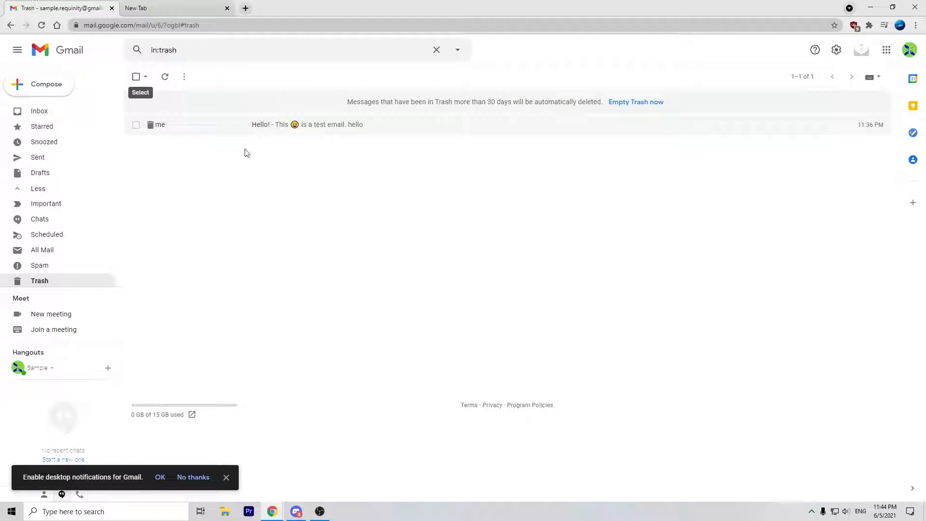
right_click(794, 128)
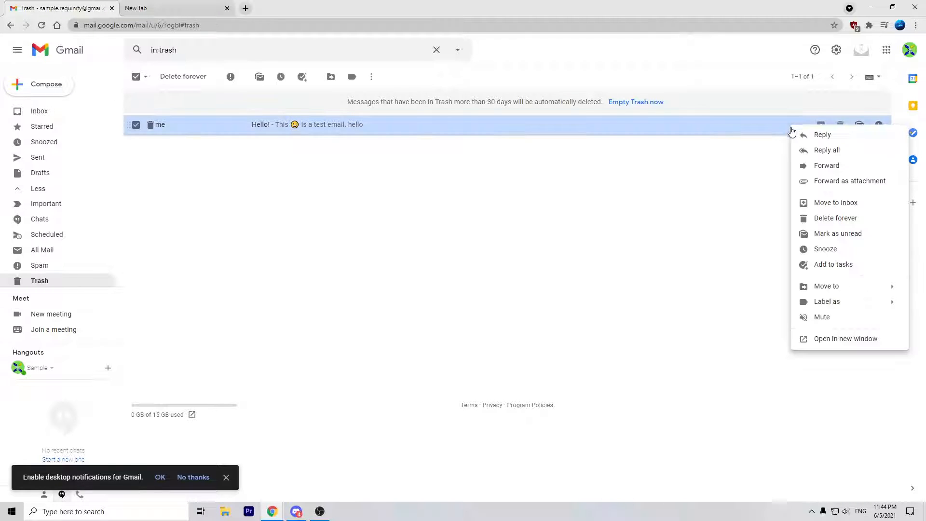
left_click(836, 203)
Step: In the inbox, open the Hello! email, then select and delete it
left_click(94, 115)
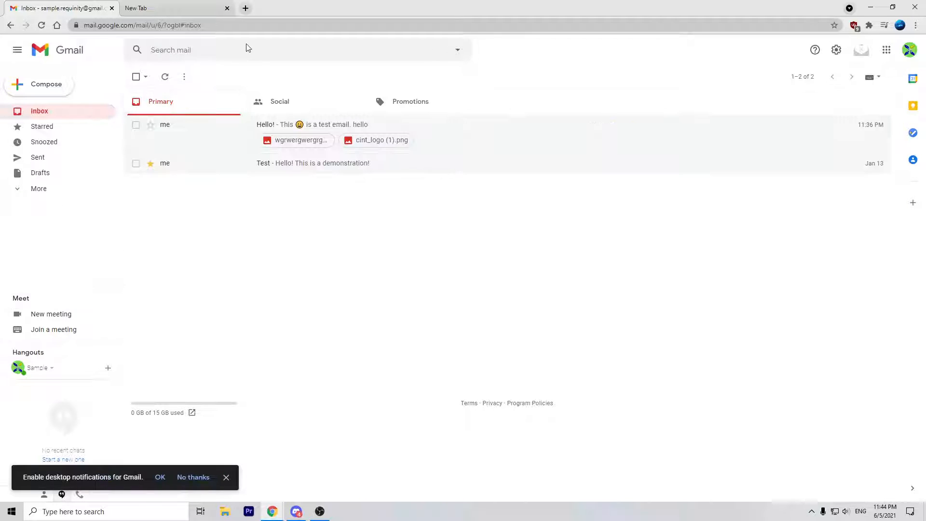
left_click(246, 48)
type("t")
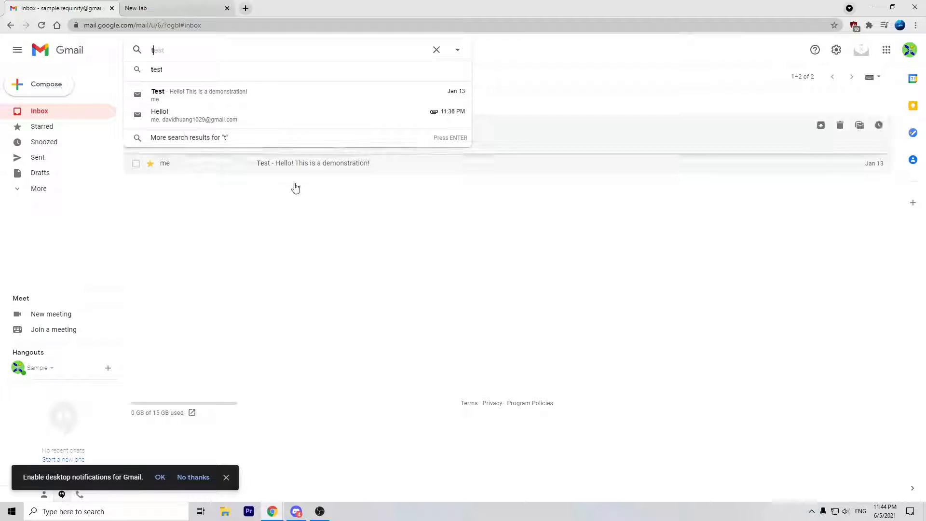
left_click(295, 187)
left_click(205, 138)
left_click(137, 77)
left_click(136, 125)
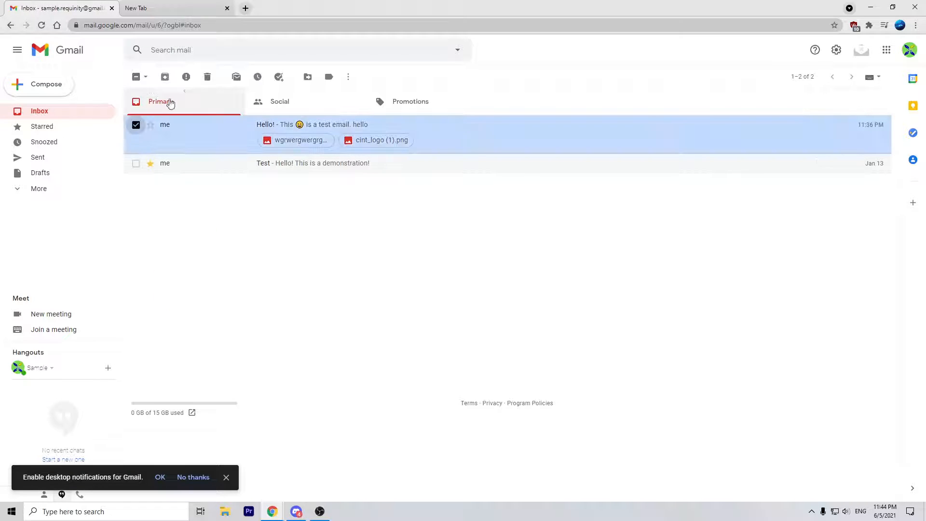
left_click(207, 77)
Step: Search 'test' again and open the deleted Hello! email from the Trash matches
left_click(205, 52)
type("test")
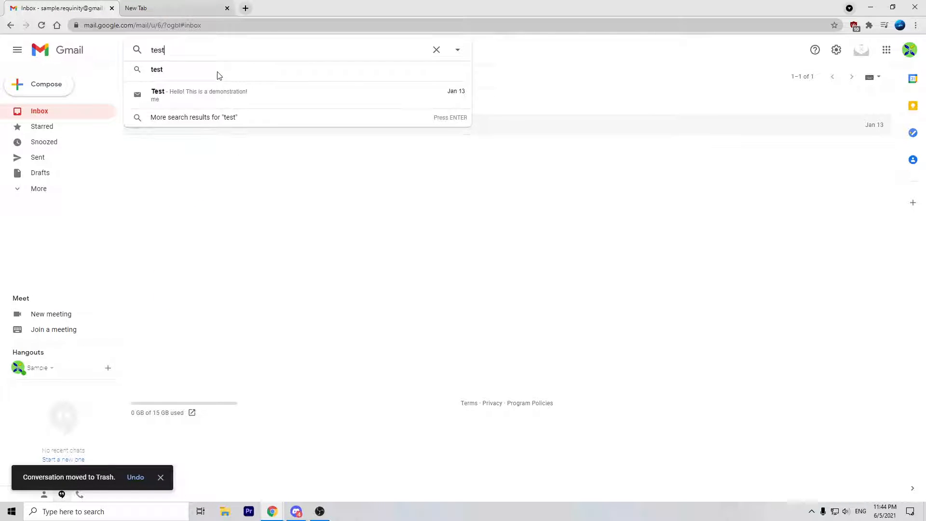
key("Return")
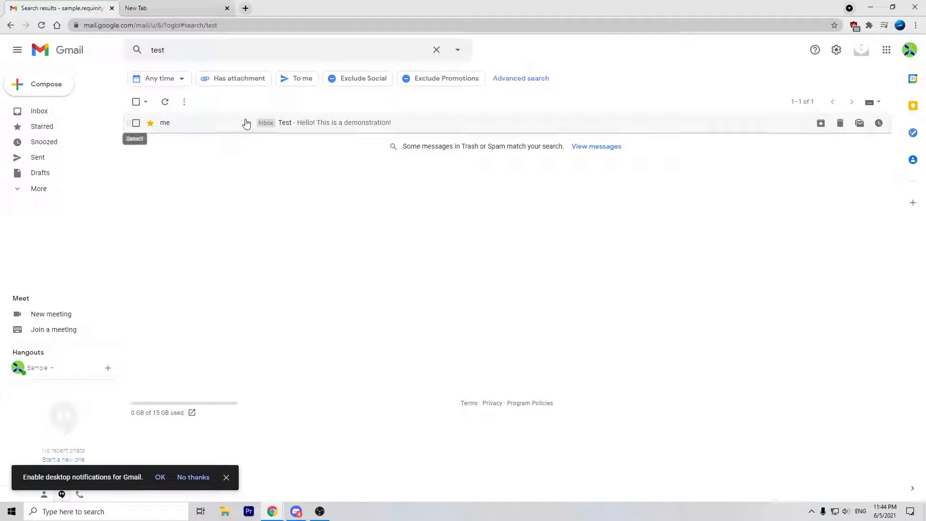
left_click(597, 146)
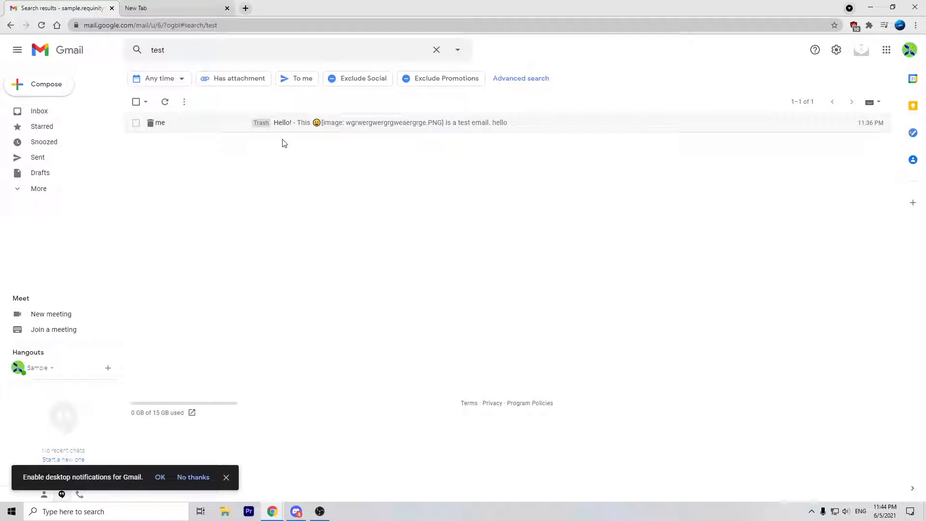
left_click(220, 123)
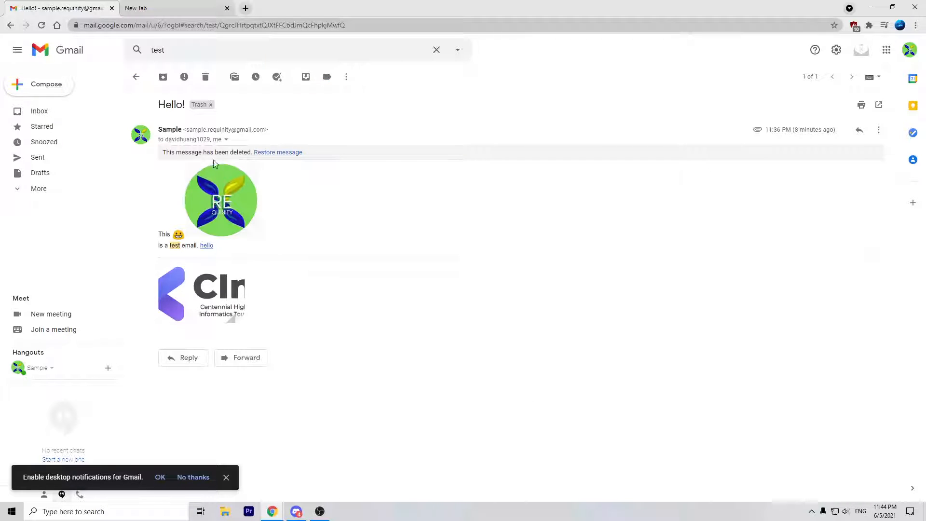
Step: Back in the inbox, drag the Meet and Hangouts sections up directly below More
left_click(93, 114)
left_click_drag(210, 131, 262, 166)
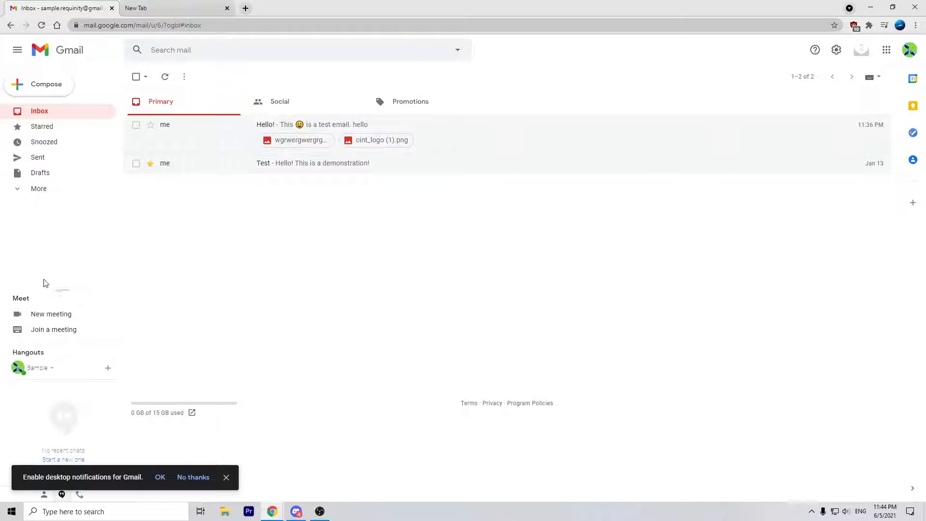
left_click_drag(60, 288, 68, 198)
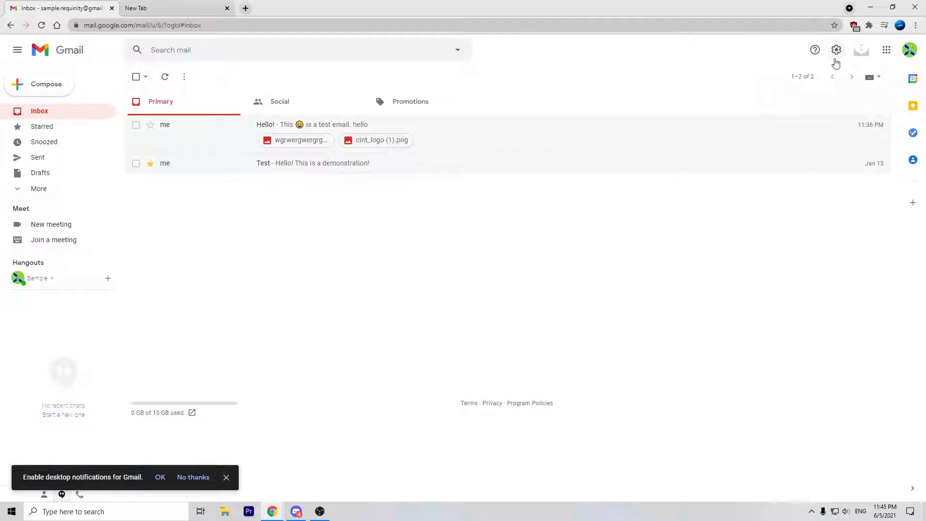
Step: Dismiss the desktop-notifications prompt and send a Hangouts chat invitation to a contact
left_click(226, 478)
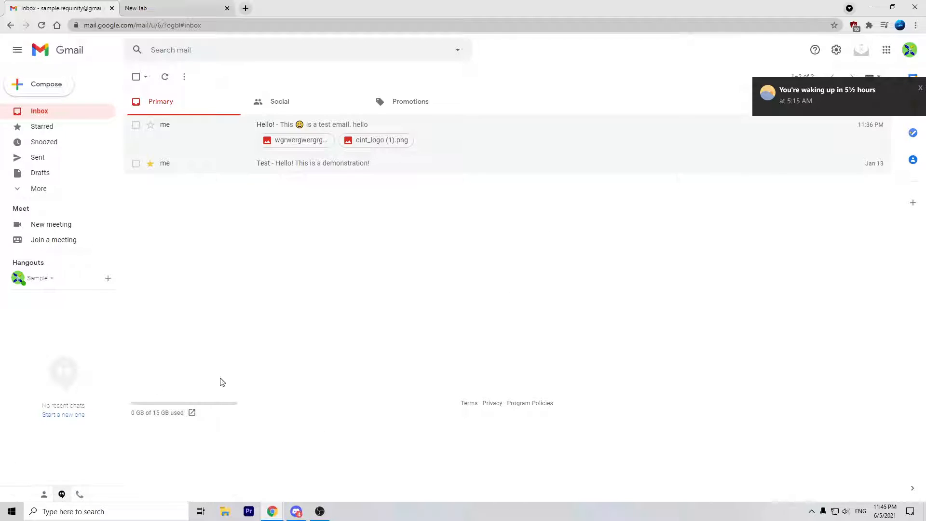
left_click(62, 417)
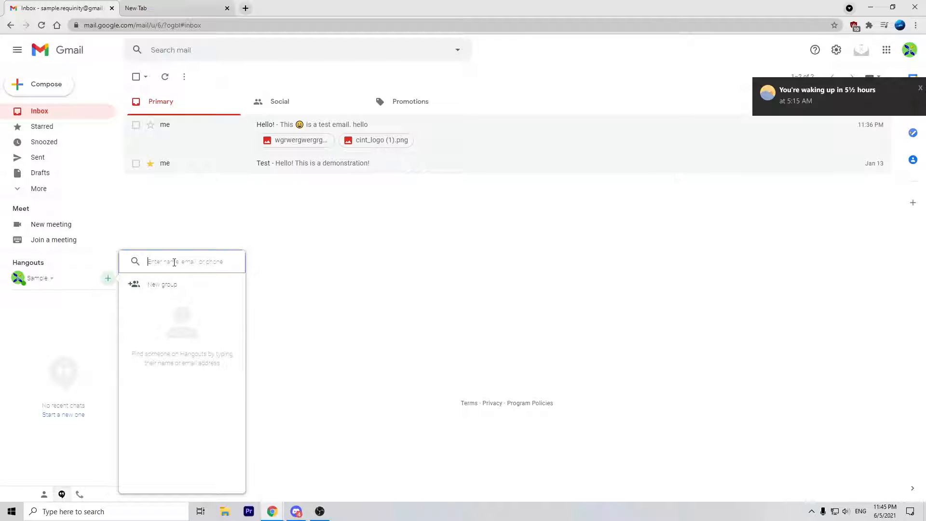
type("sa")
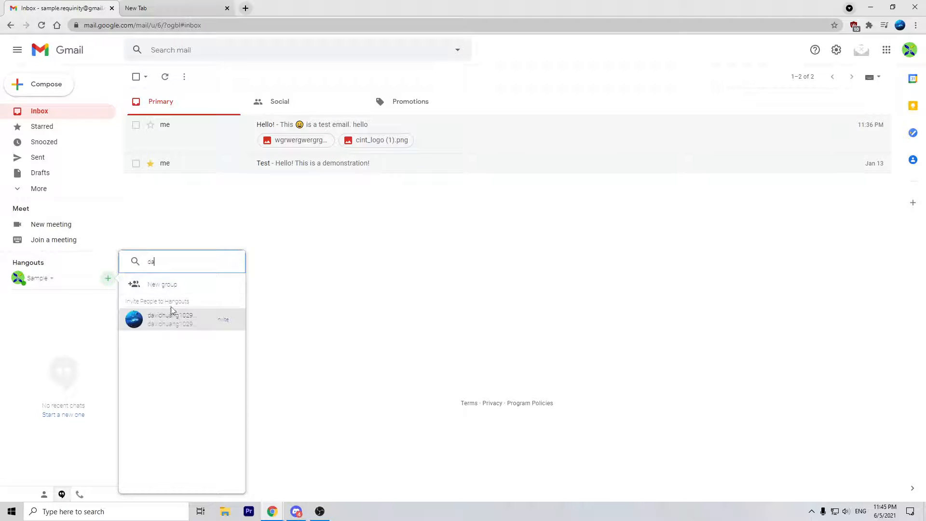
left_click(172, 320)
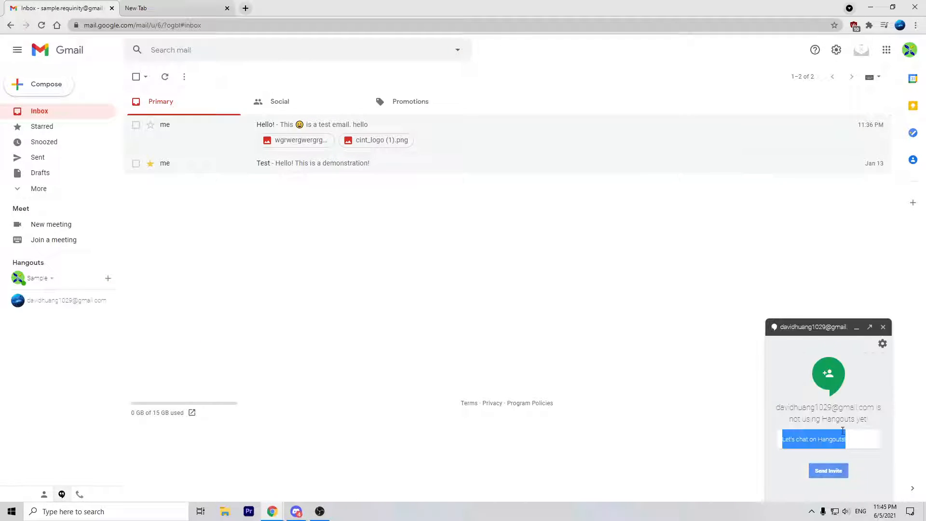
left_click(851, 444)
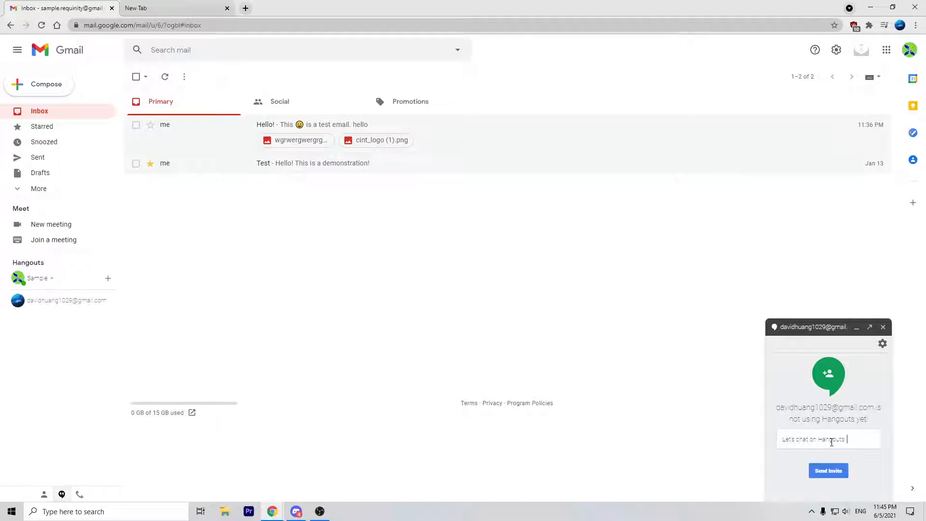
left_click(843, 471)
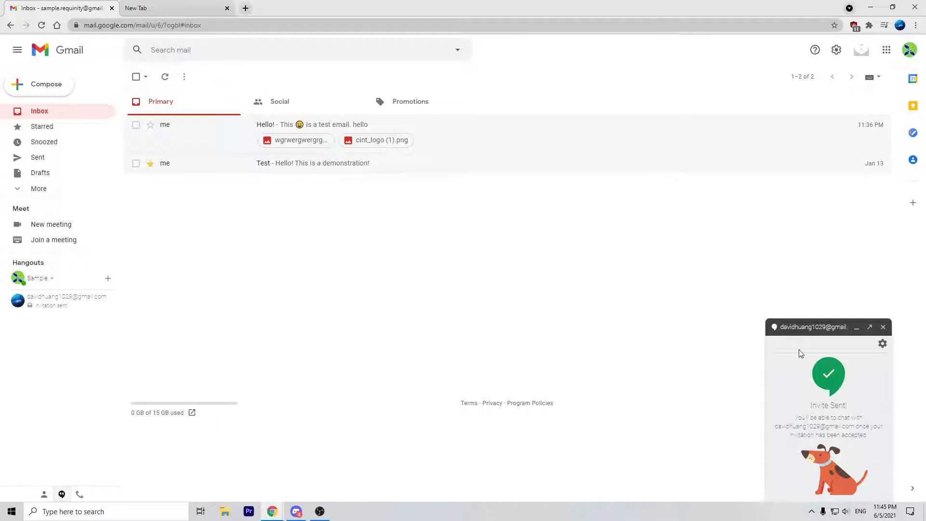
Step: Close and reopen the chat with the invited contact, including from the Hangouts contacts list
left_click(884, 327)
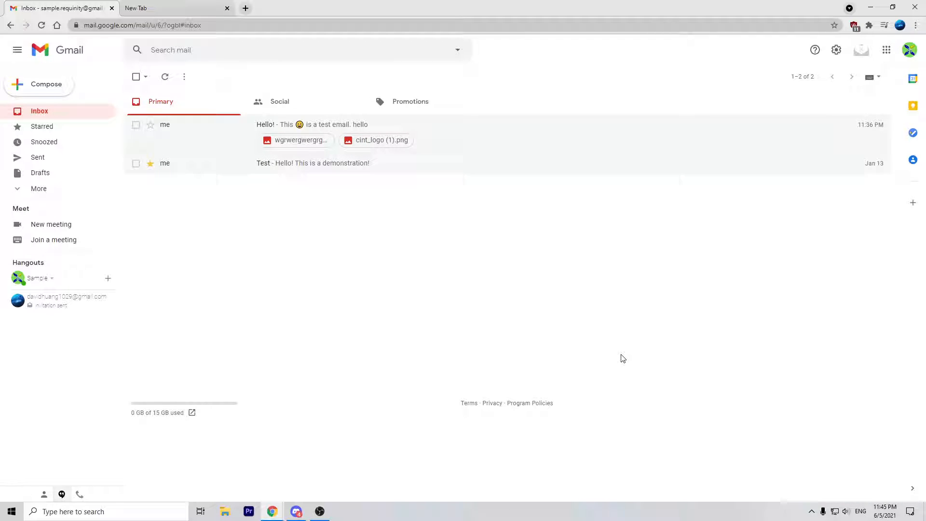
left_click(64, 296)
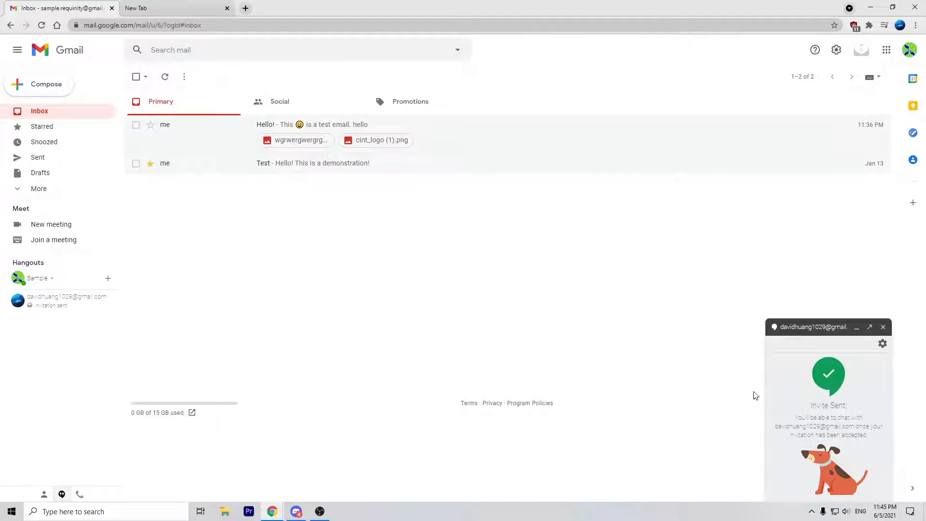
left_click(883, 328)
left_click(44, 495)
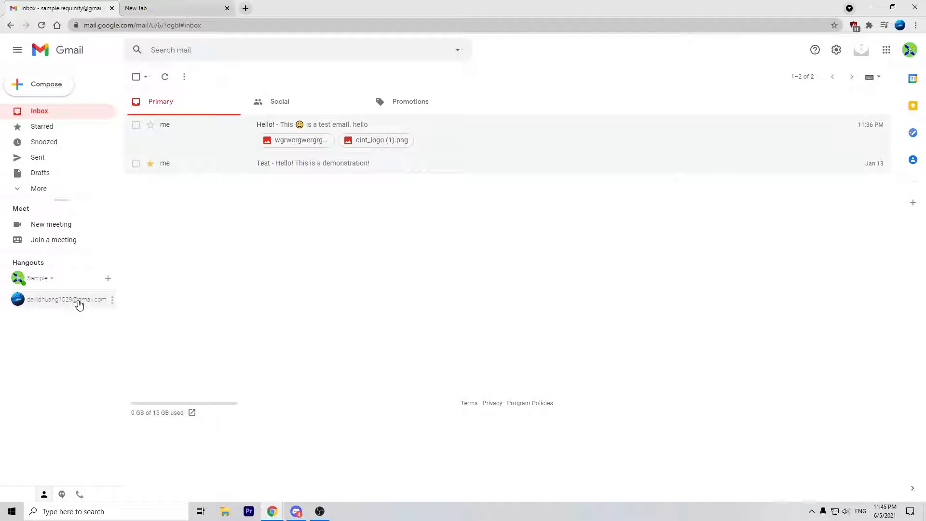
left_click(113, 300)
left_click(93, 305)
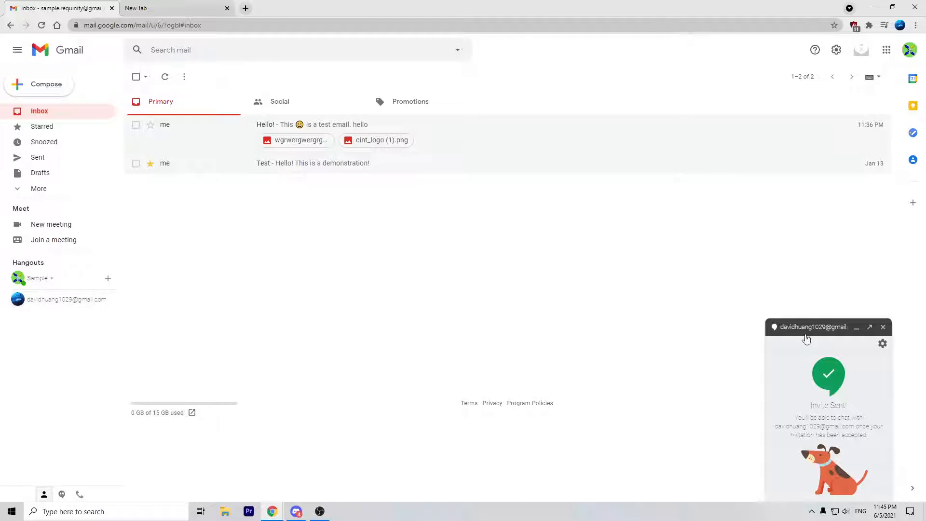
left_click(883, 327)
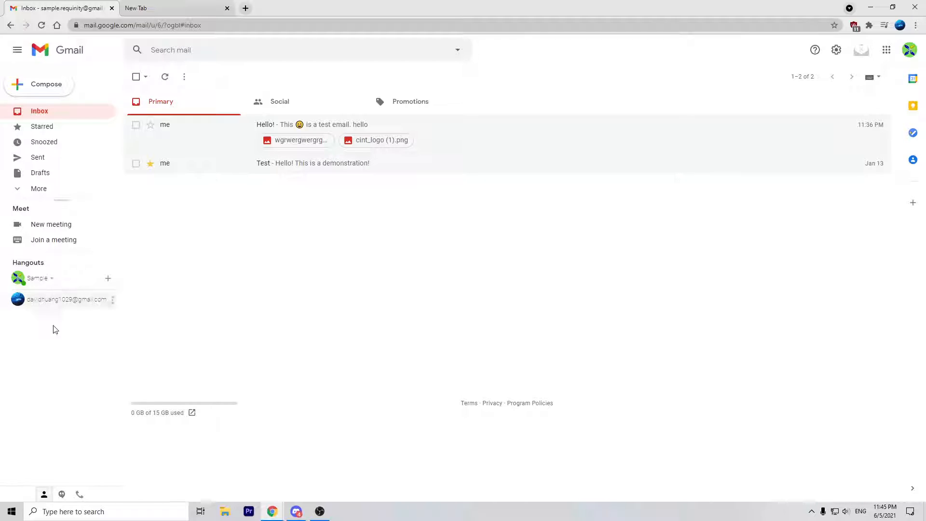
Step: Check the Hangouts phone calls tab, then return to the conversations list
left_click(80, 494)
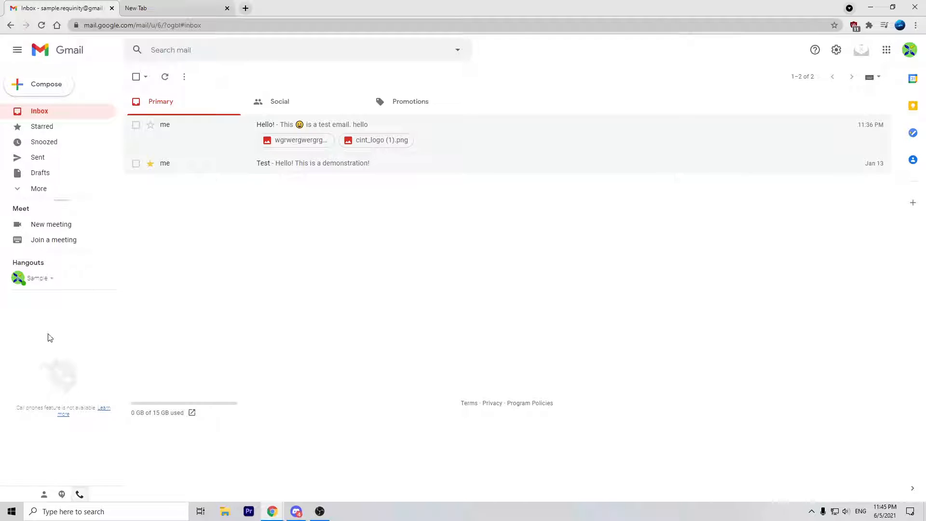
left_click_drag(12, 410, 89, 436)
left_click(100, 419)
left_click(61, 493)
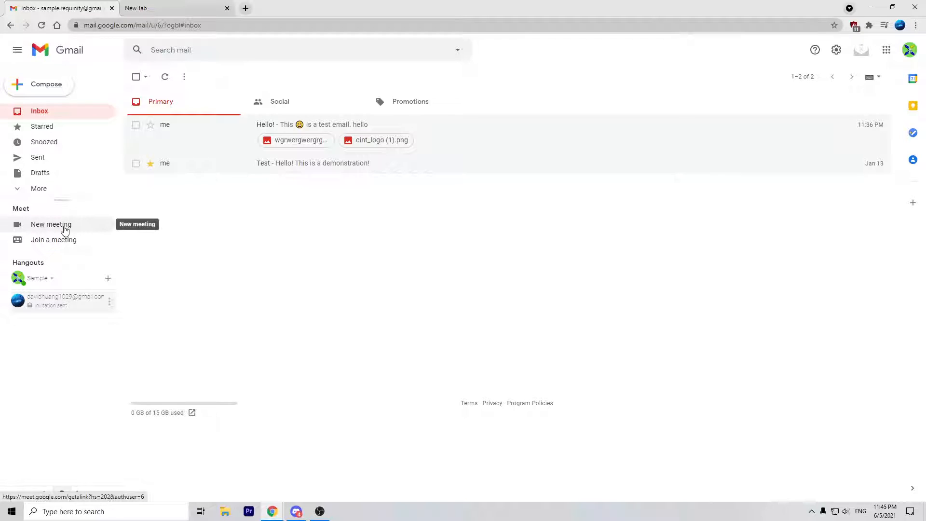
Step: Create a new meeting, copy its meet.google.com/kev-ivgi-bfm link, and go to the New Tab address bar
left_click(66, 232)
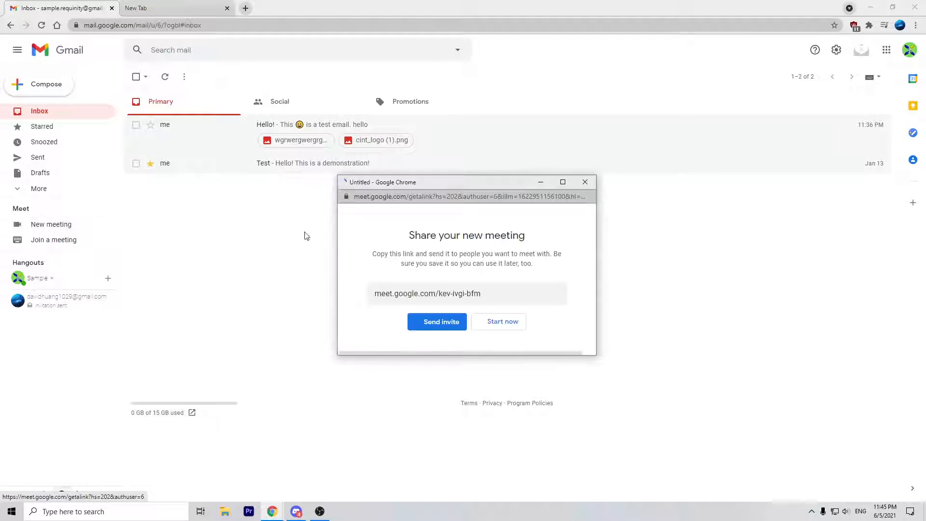
left_click_drag(440, 188, 335, 179)
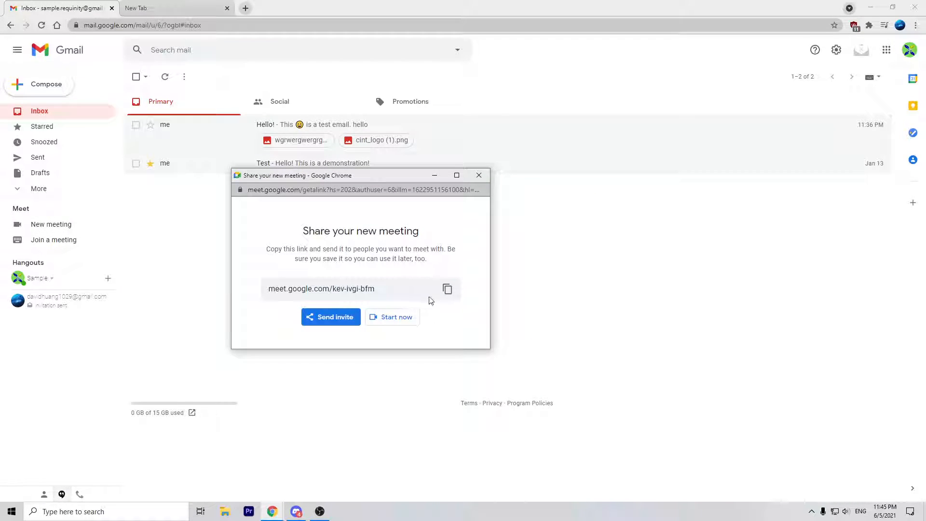
left_click(447, 289)
left_click(215, 8)
right_click(222, 26)
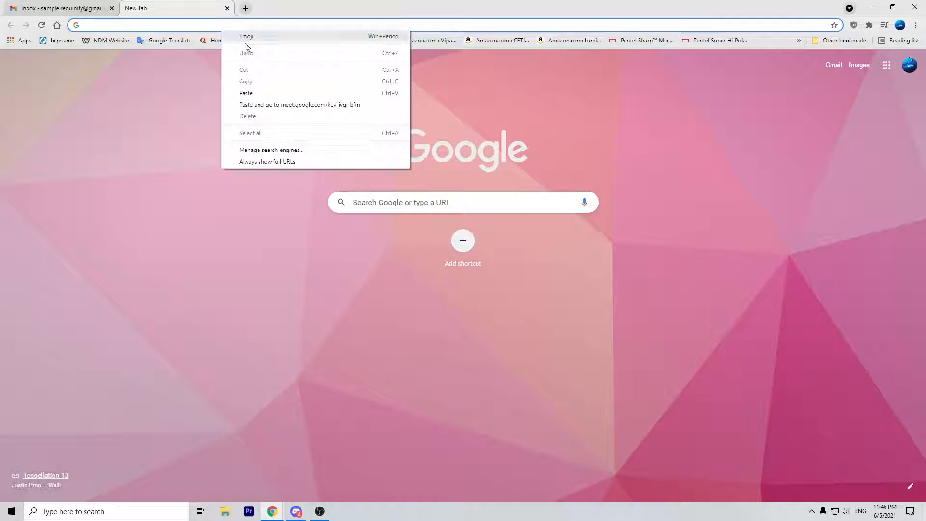
Step: Open the pasted kev-ivgi-bfm meeting link with mic and camera off, and ask to join
left_click(256, 94)
key("Return")
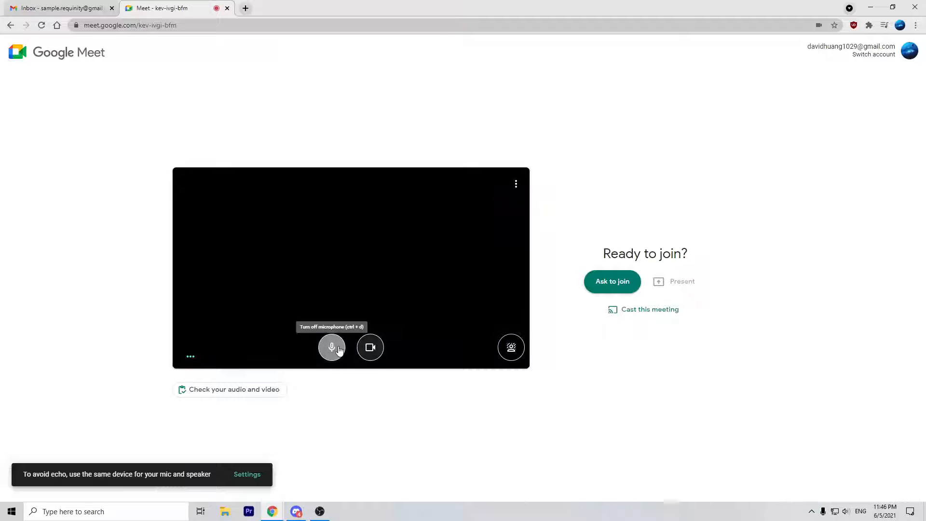
left_click(332, 347)
left_click(370, 347)
left_click(586, 280)
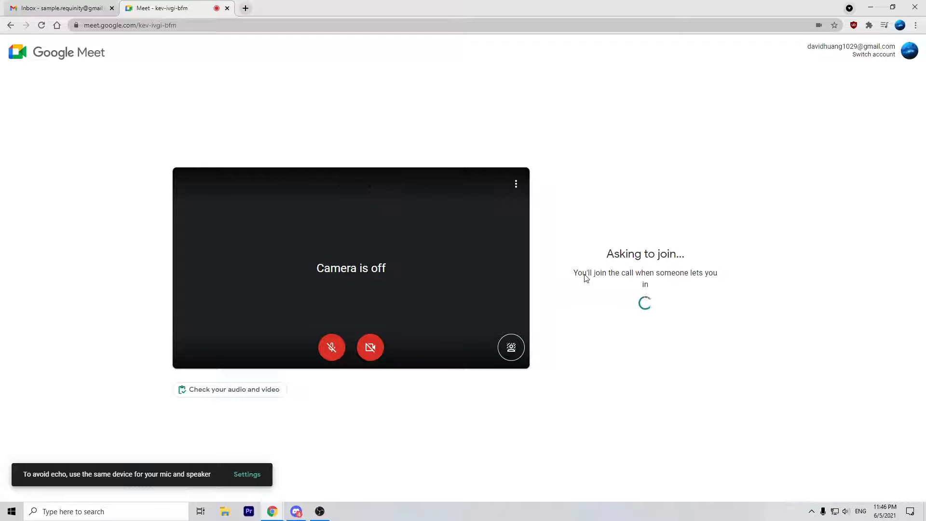
Step: Join as the demo Gmail account, toggle captions on and off, then close the tab
left_click(879, 57)
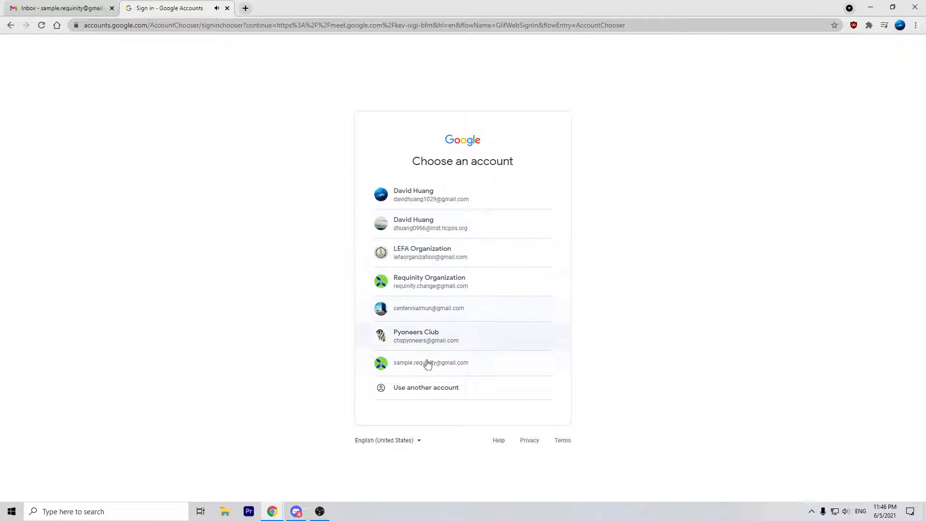
left_click(428, 364)
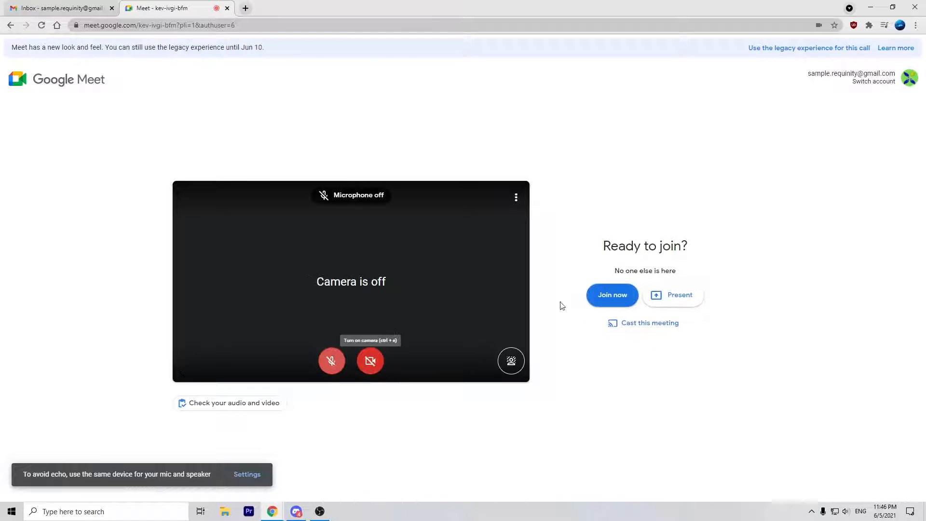
left_click(590, 299)
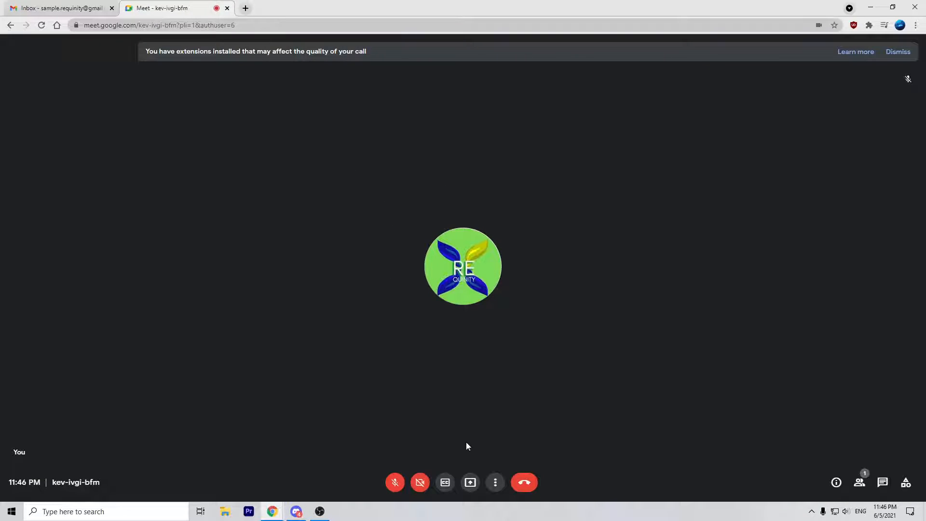
left_click(447, 488)
left_click(446, 485)
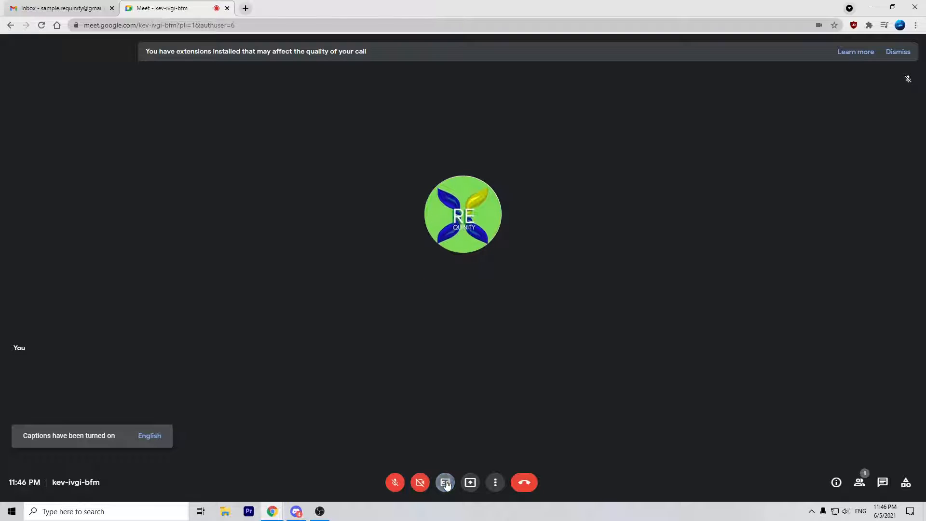
left_click(228, 9)
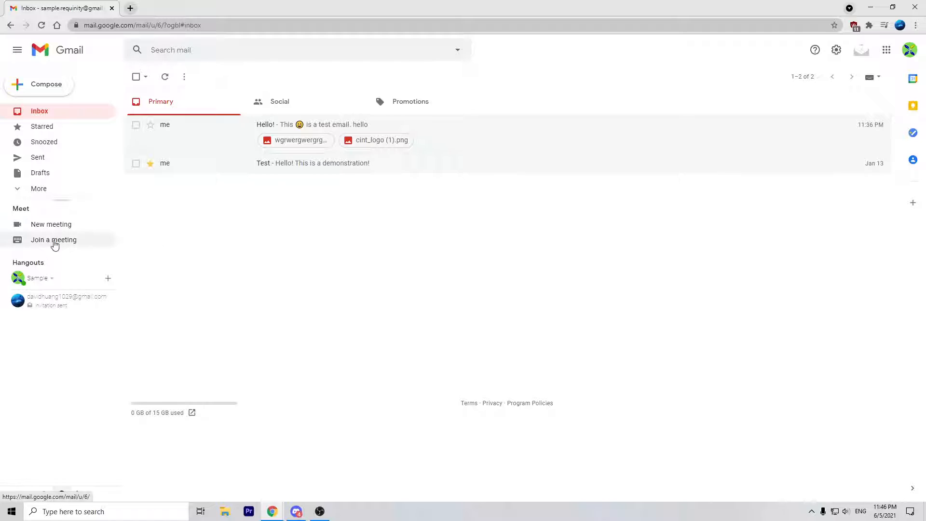
left_click(55, 242)
right_click(409, 279)
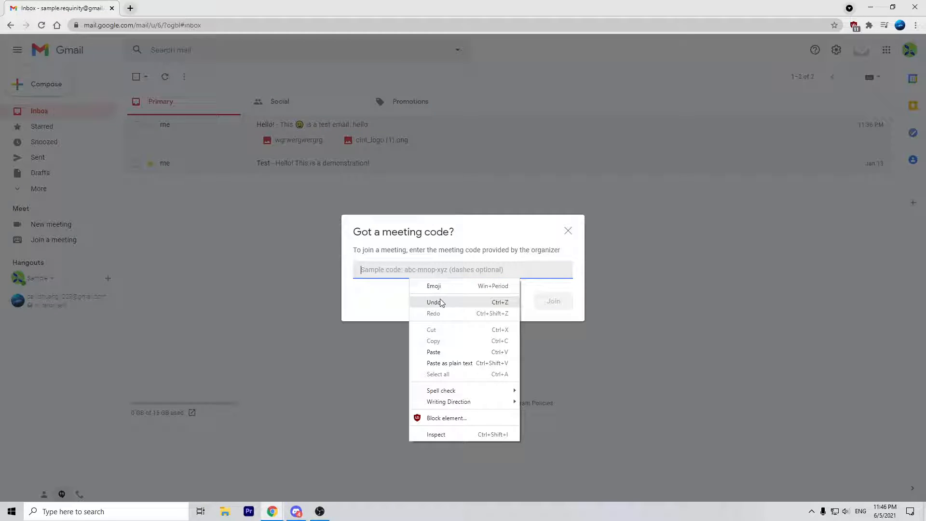
right_click(386, 269)
left_click(430, 341)
left_click(552, 302)
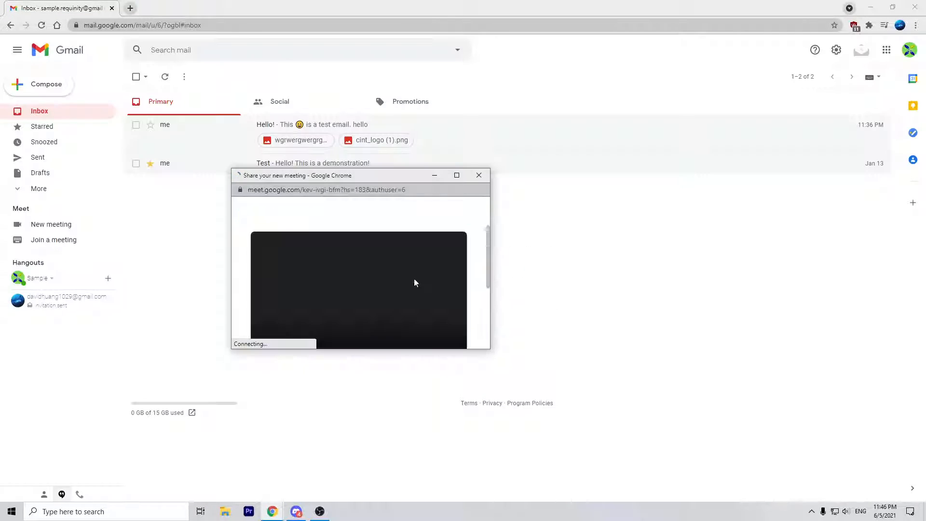
left_click(479, 175)
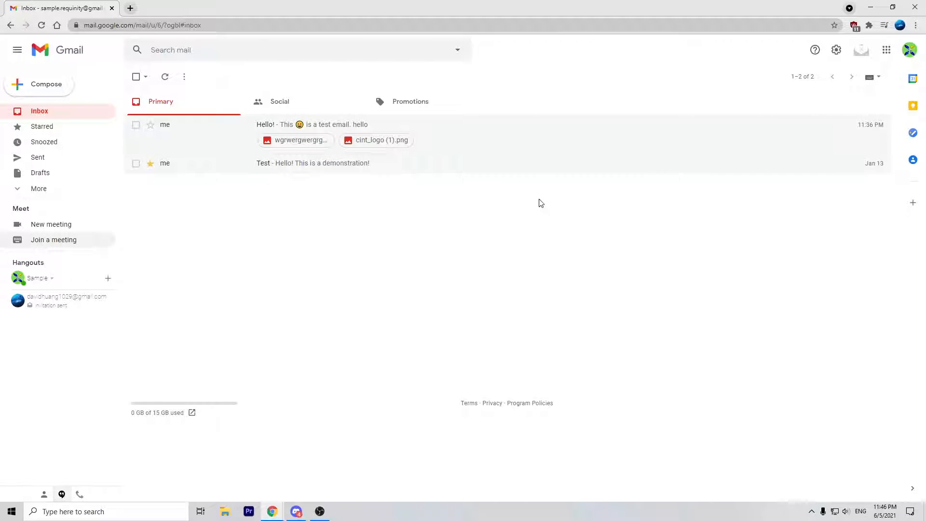
left_click(816, 50)
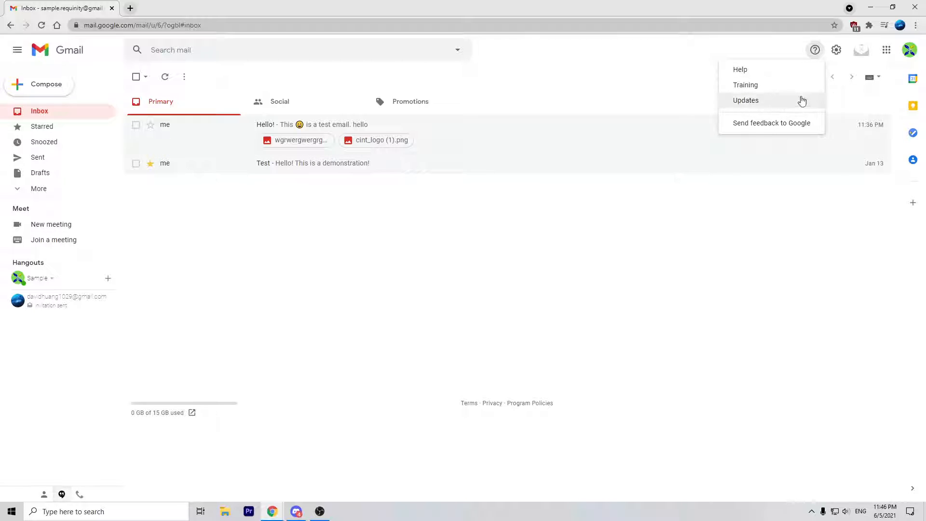
Step: Open Quick settings and try Compact density before returning to Default
left_click(838, 52)
scroll(818, 234, "down", 3)
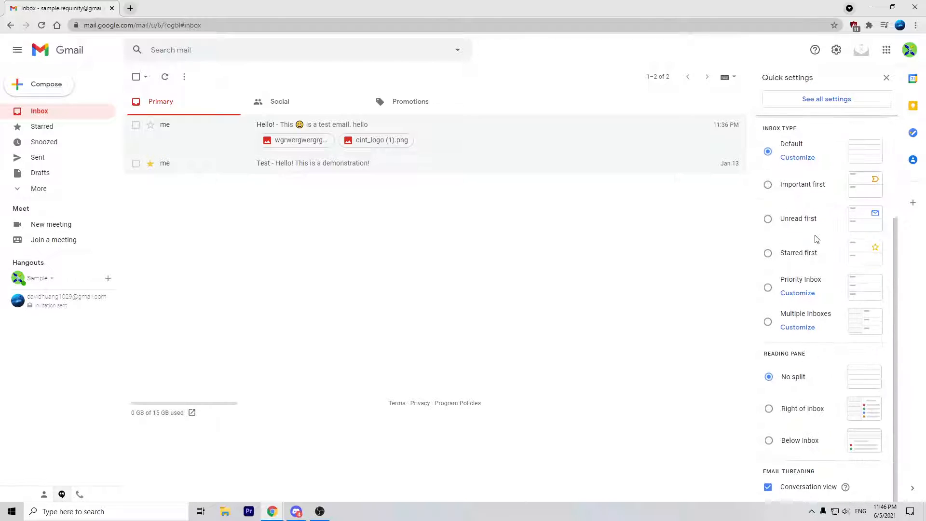
scroll(817, 234, "up", 3)
left_click(794, 170)
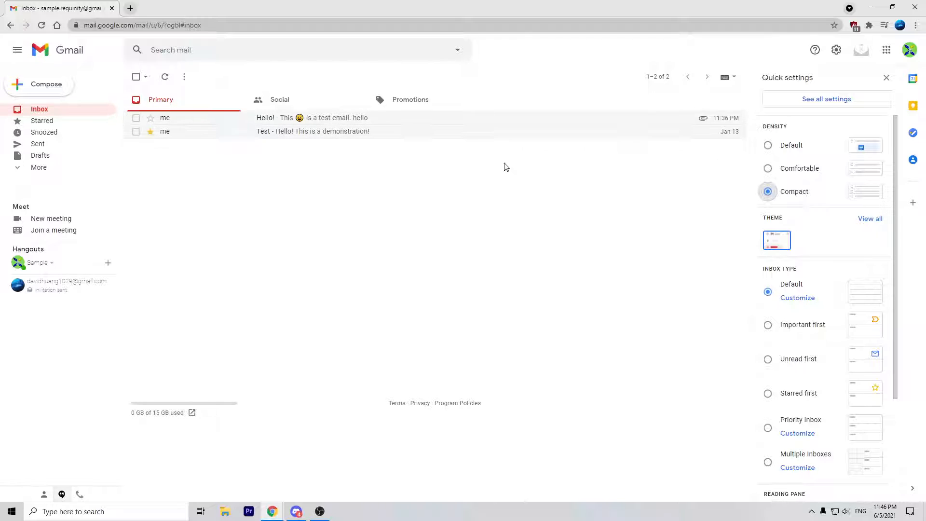
left_click(793, 142)
Step: Save the rainbow water-drop theme, then switch back to the plain Default theme
scroll(838, 229, "down", 2)
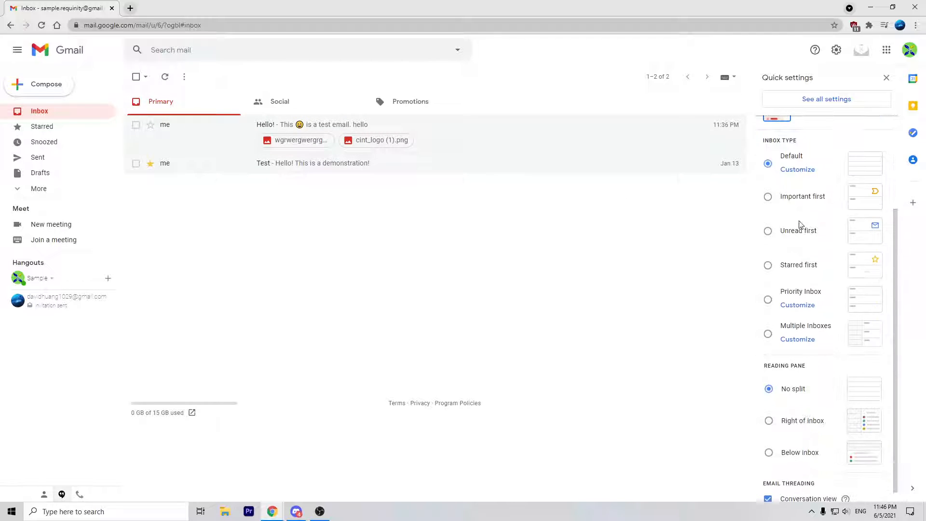
left_click(868, 156)
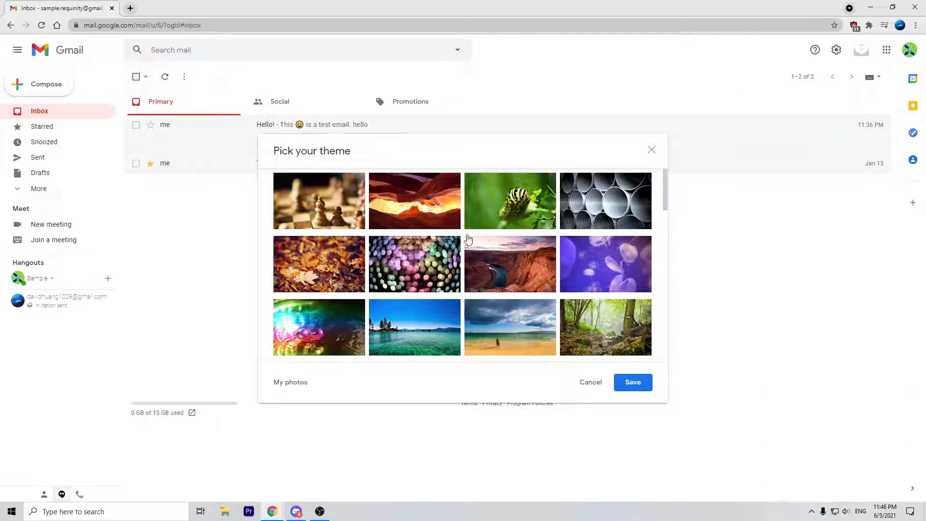
scroll(407, 263, "down", 5)
scroll(406, 260, "up", 5)
left_click(340, 332)
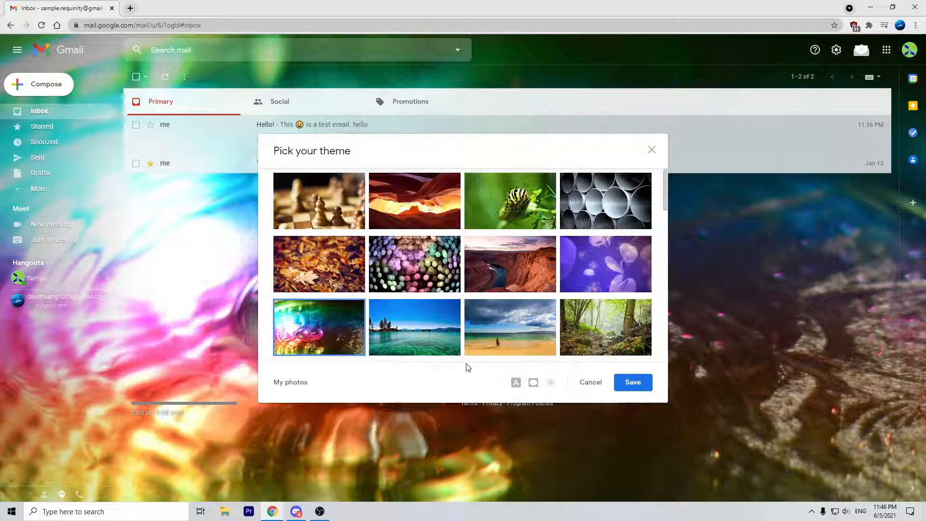
left_click(633, 382)
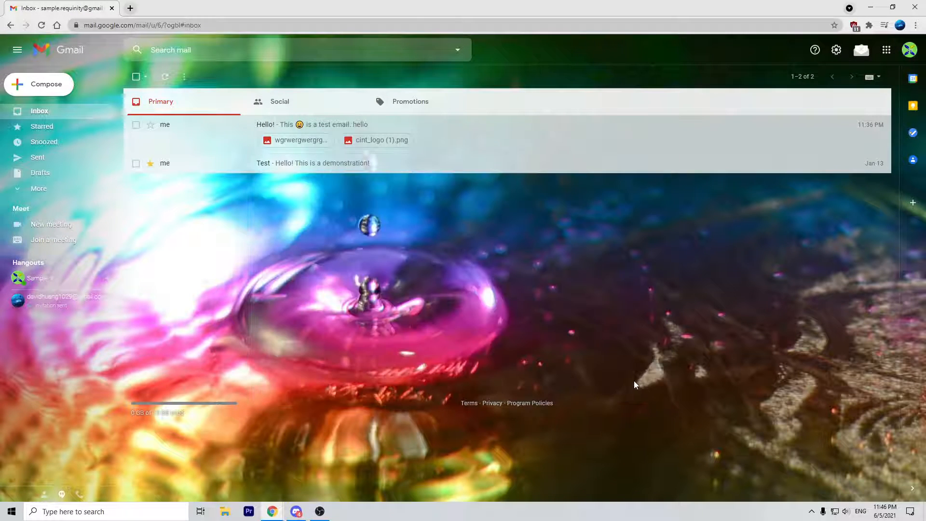
left_click(836, 50)
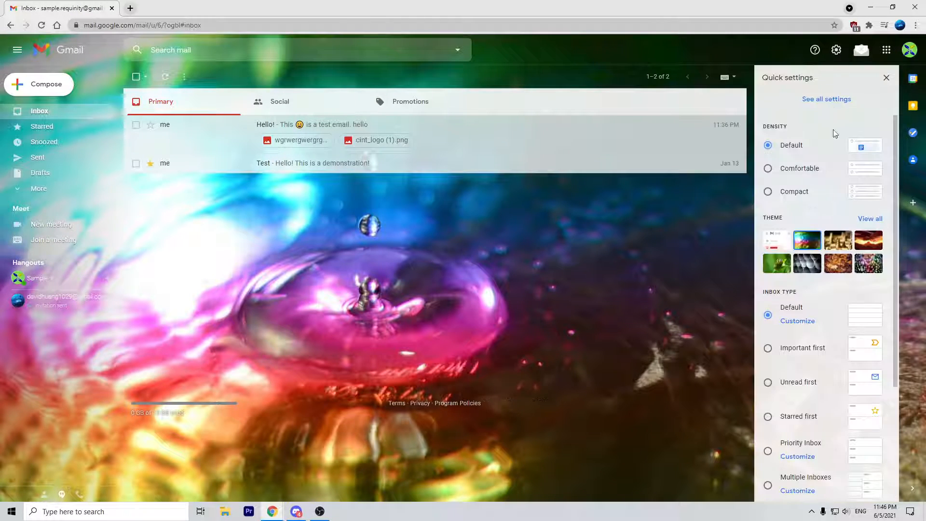
left_click(772, 241)
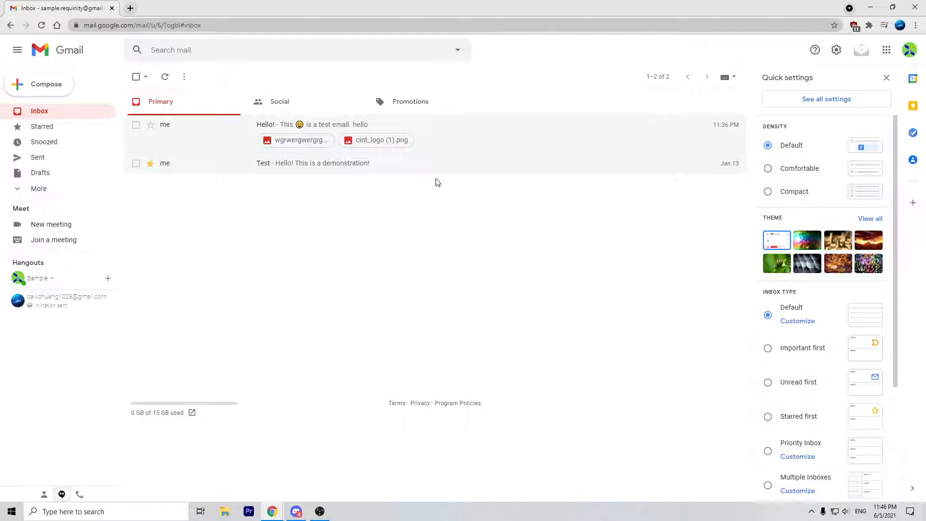
scroll(789, 225, "down", 1)
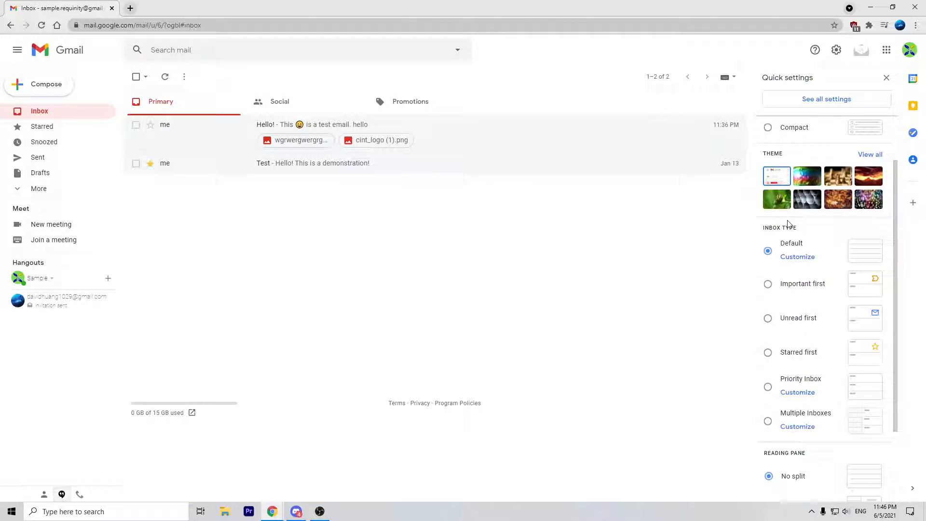
left_click(796, 290)
left_click(768, 250)
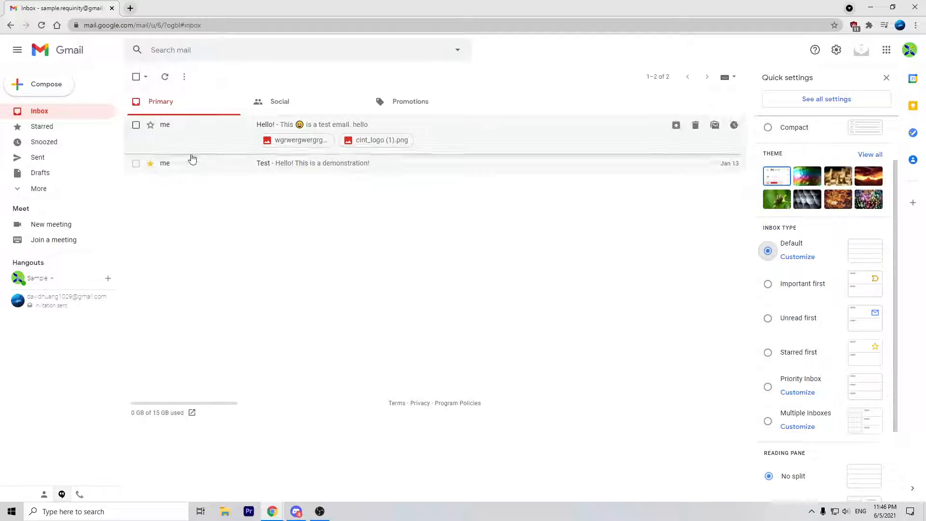
left_click(782, 288)
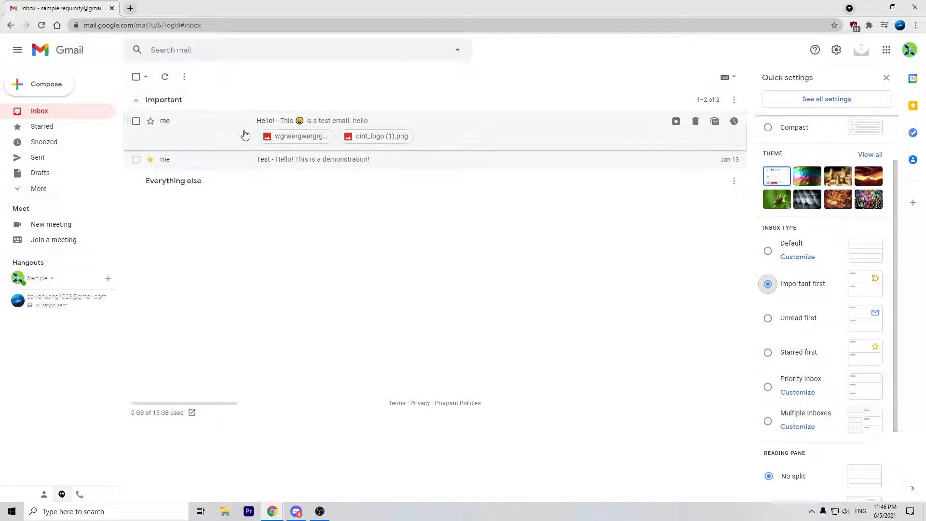
left_click(784, 322)
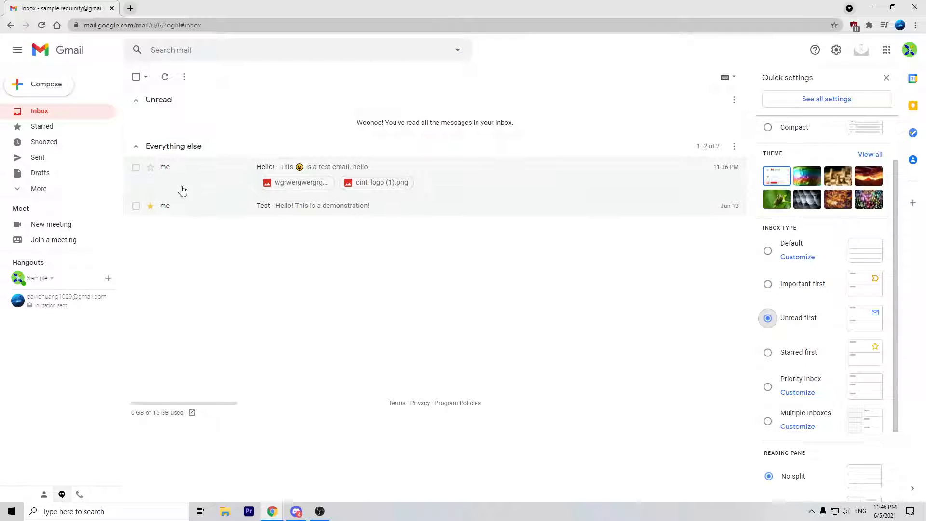
scroll(807, 324, "down", 2)
left_click(786, 255)
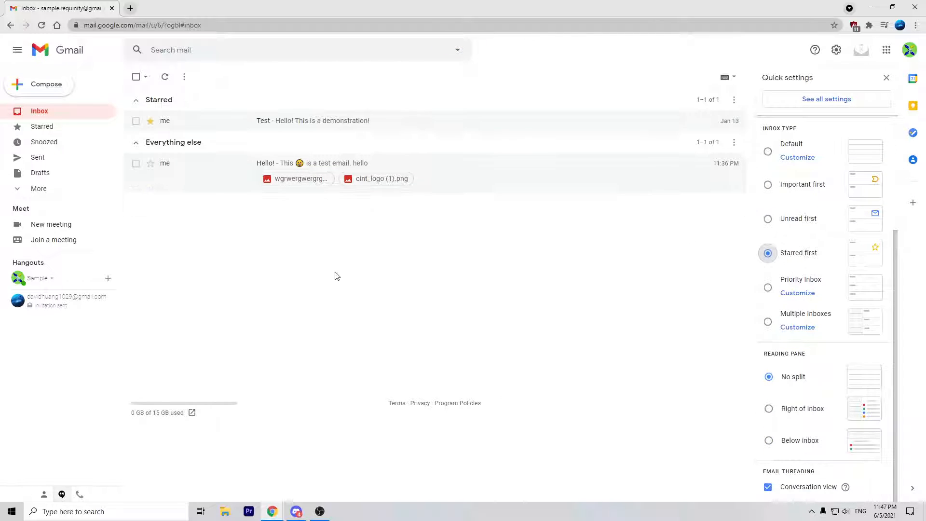
left_click(768, 288)
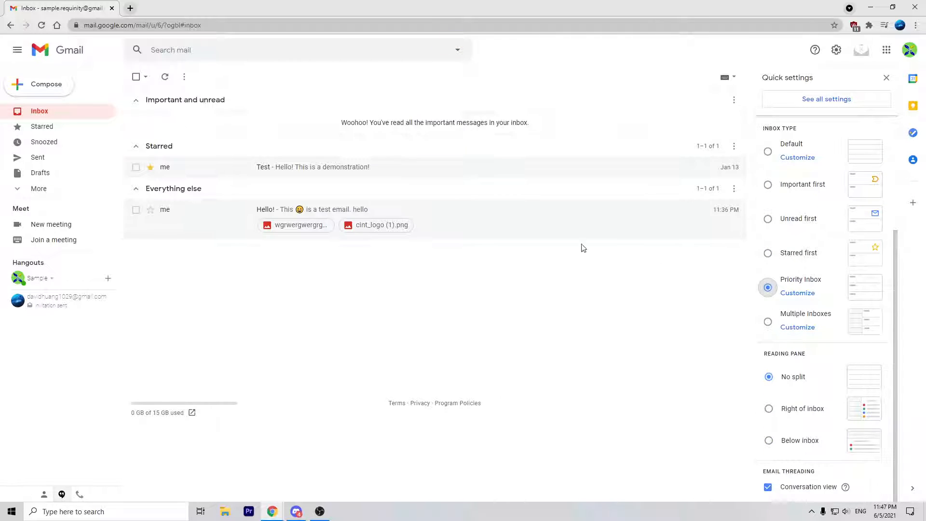
scroll(767, 230, "up", 3)
scroll(780, 238, "down", 3)
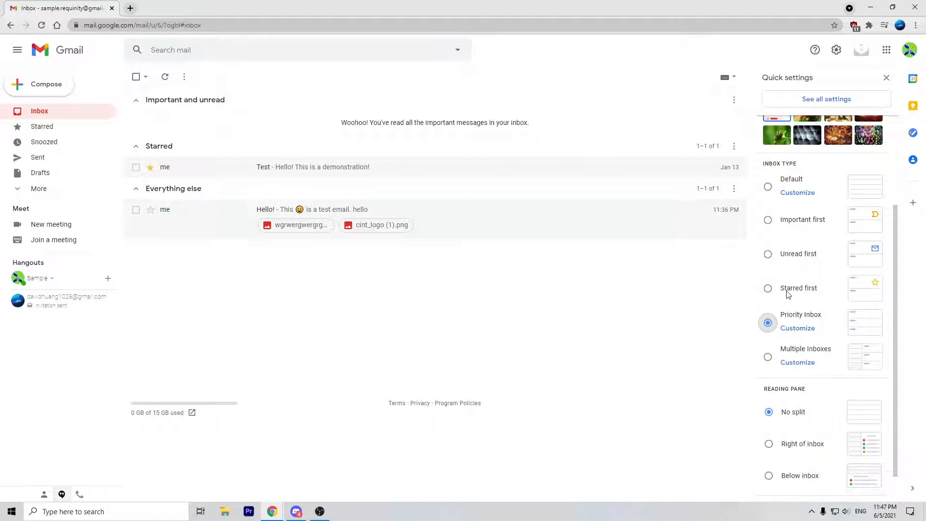
left_click(779, 261)
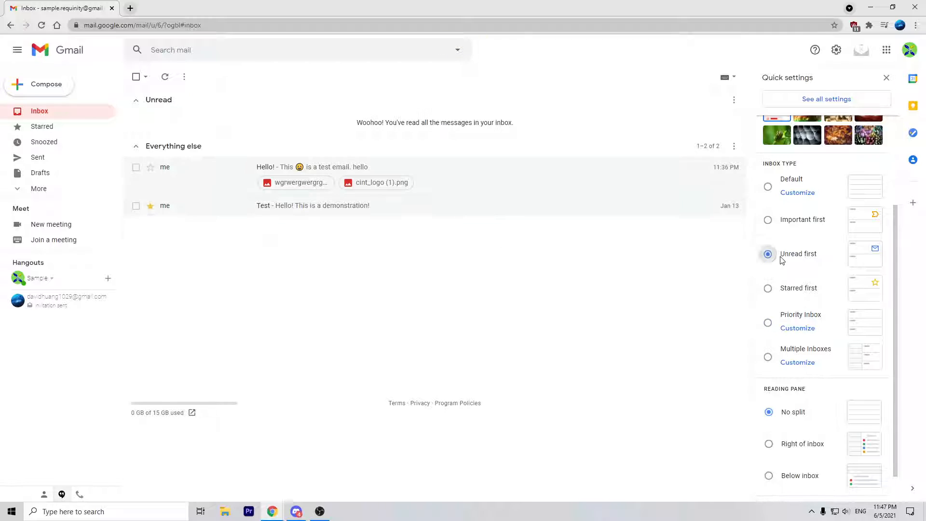
double_click(155, 100)
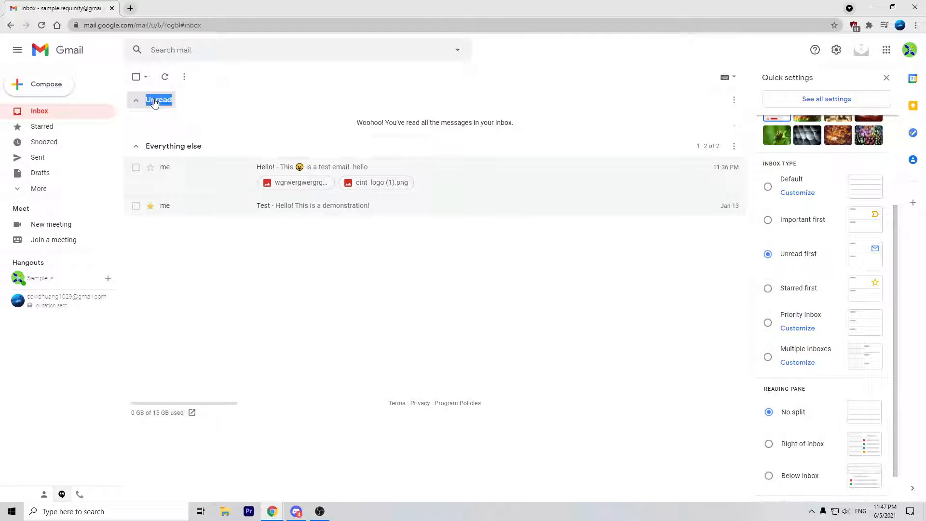
left_click(219, 142)
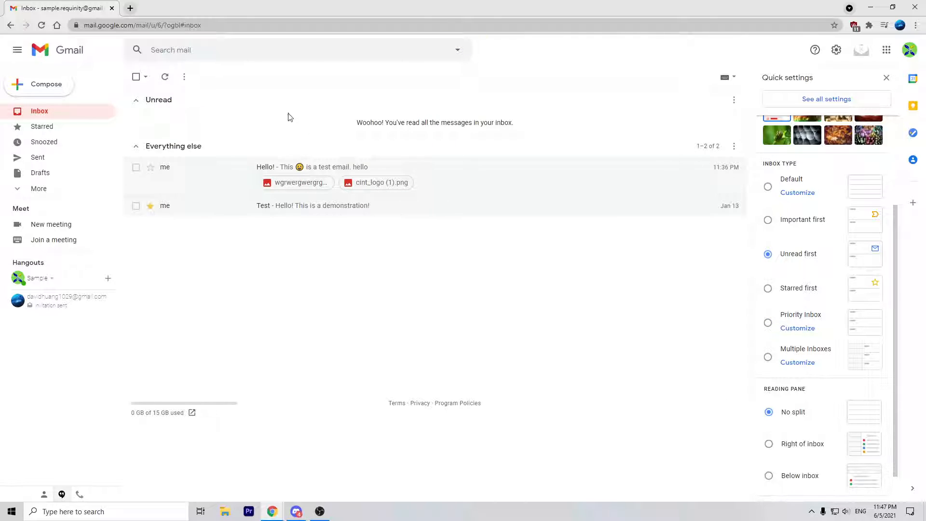
left_click_drag(192, 172, 690, 237)
left_click(769, 186)
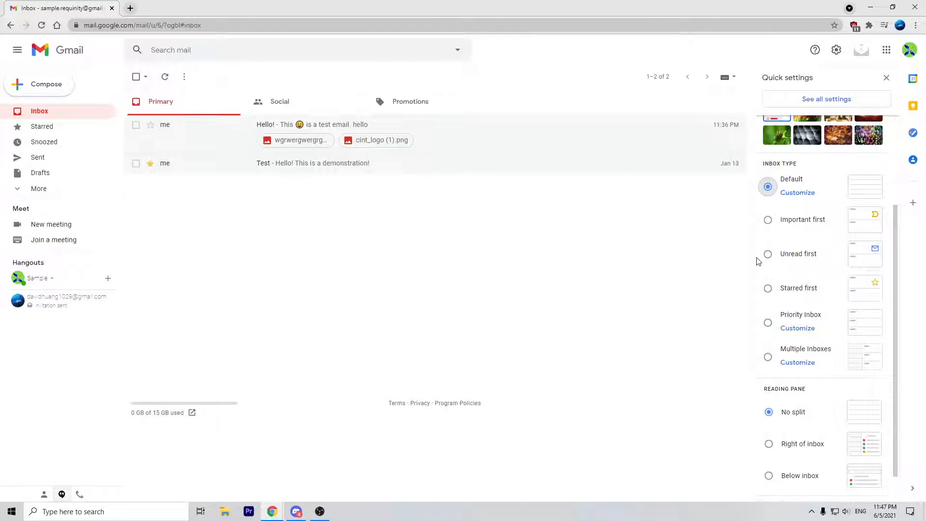
scroll(803, 263, "down", 1)
left_click(807, 407)
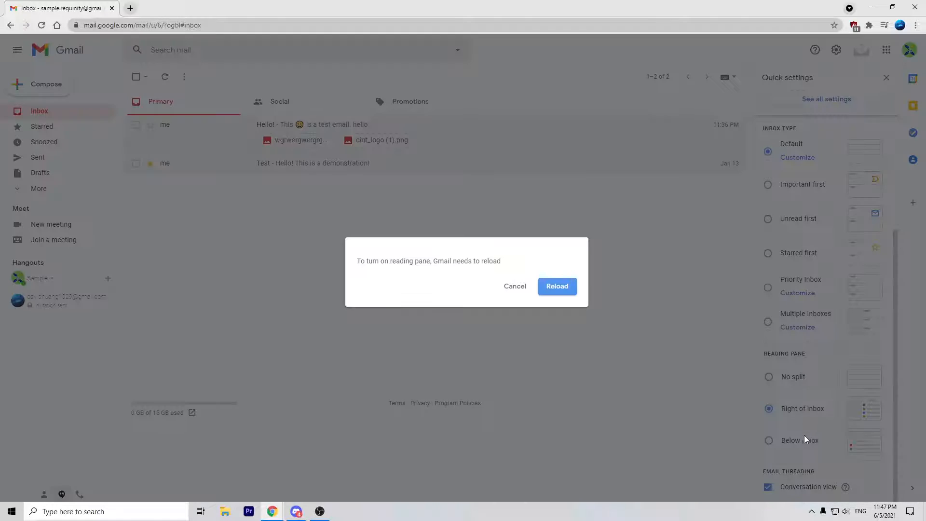
left_click(515, 287)
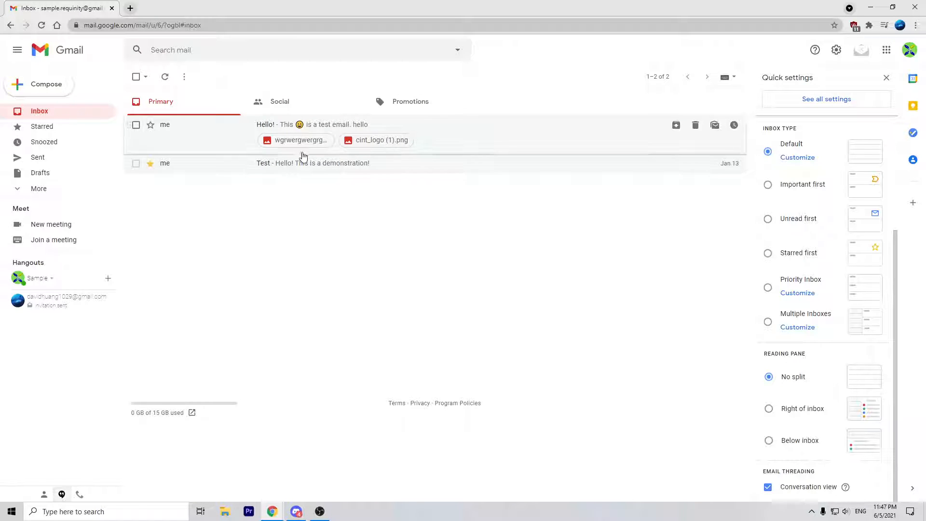
left_click(816, 101)
scroll(218, 179, "down", 3)
scroll(218, 179, "down", 10)
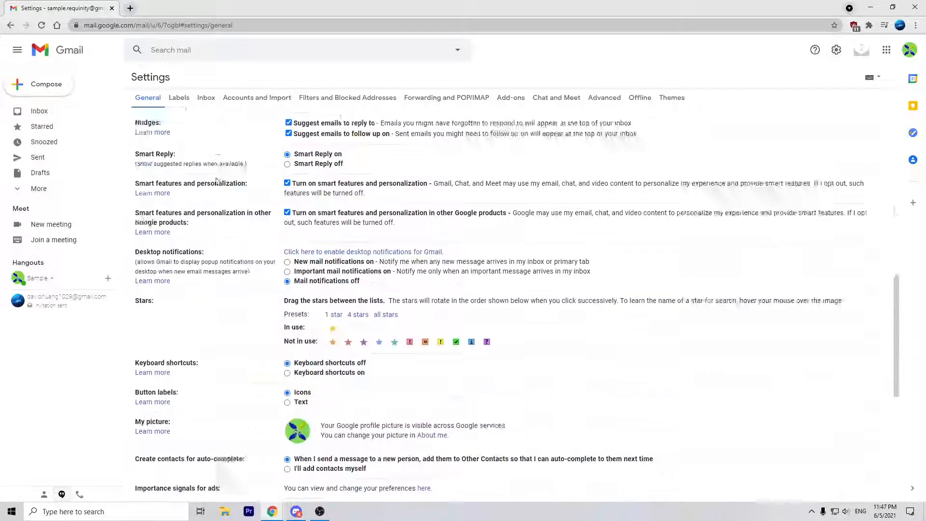
scroll(218, 179, "up", 15)
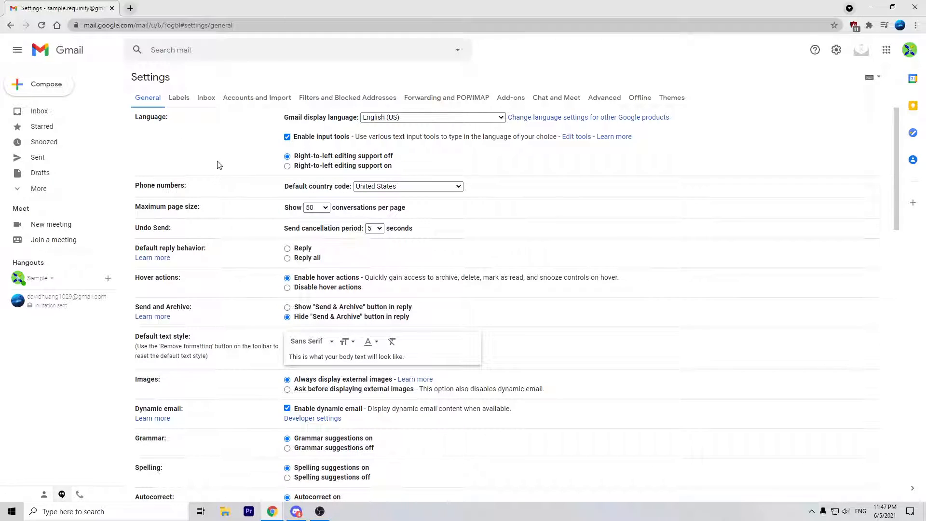
left_click(370, 118)
left_click(366, 122)
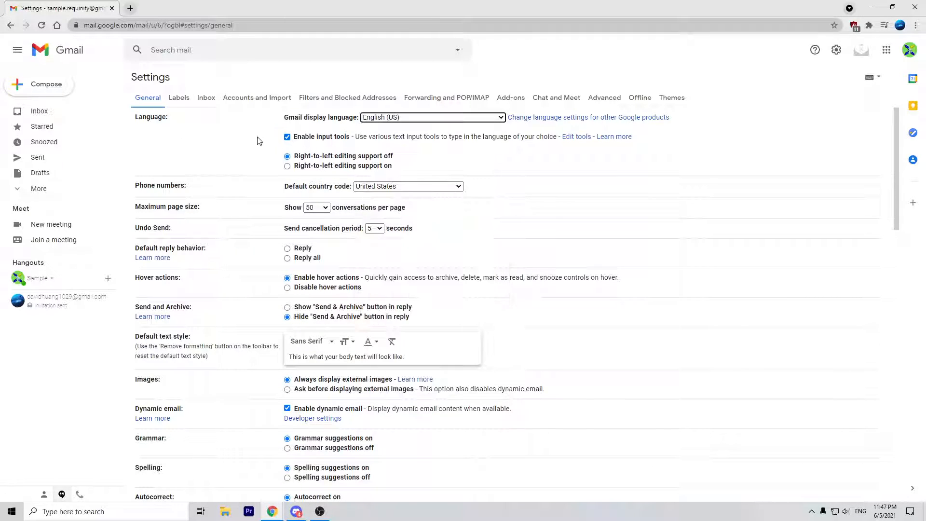
scroll(242, 158, "down", 3)
scroll(243, 162, "up", 3)
left_click(374, 188)
left_click(374, 188)
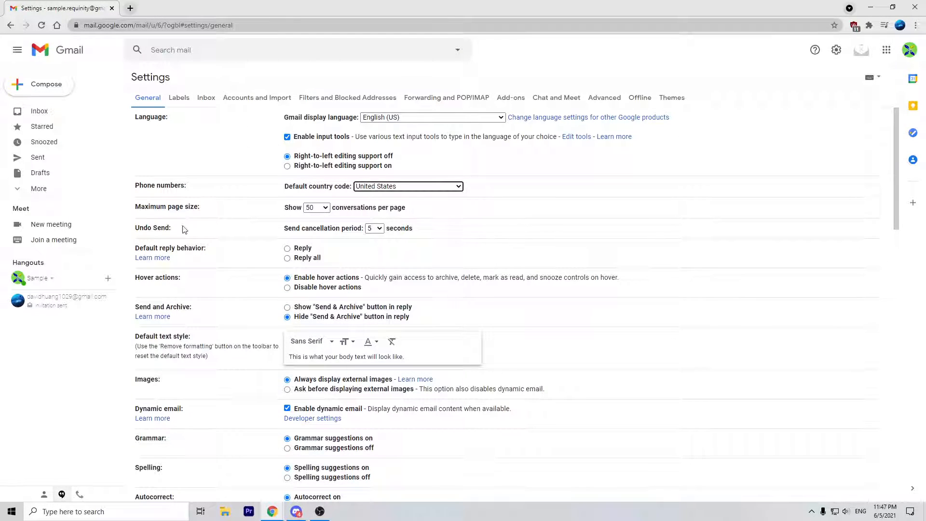
scroll(229, 279, "down", 5)
scroll(230, 279, "down", 1)
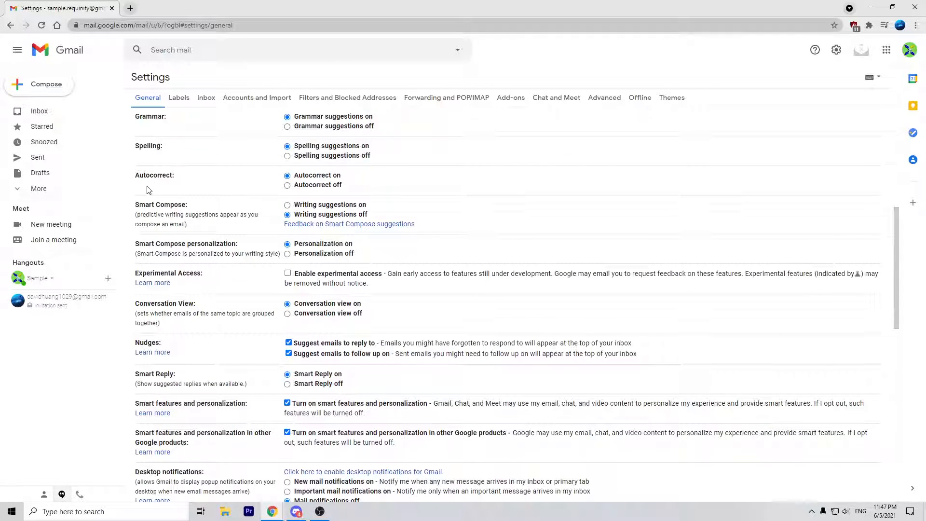
left_click_drag(147, 189, 206, 176)
scroll(212, 214, "down", 2)
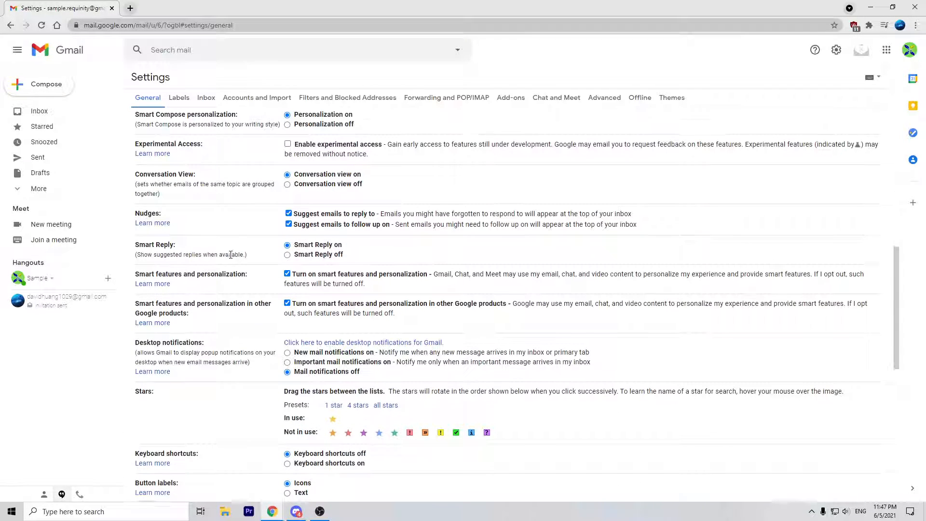
scroll(231, 254, "down", 2)
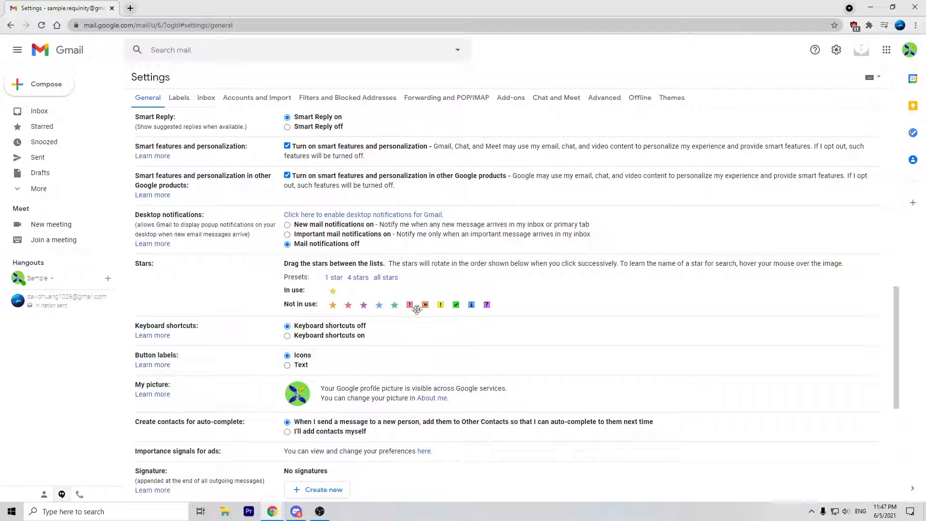
mouse_move(423, 305)
left_mouse_down()
mouse_move(412, 307)
mouse_move(423, 305)
left_mouse_up()
scroll(217, 286, "down", 2)
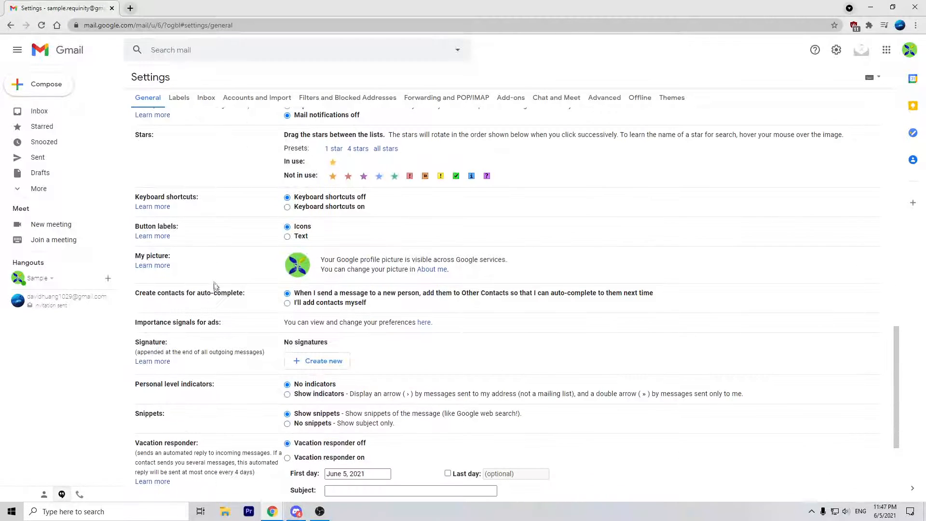
scroll(285, 241, "down", 3)
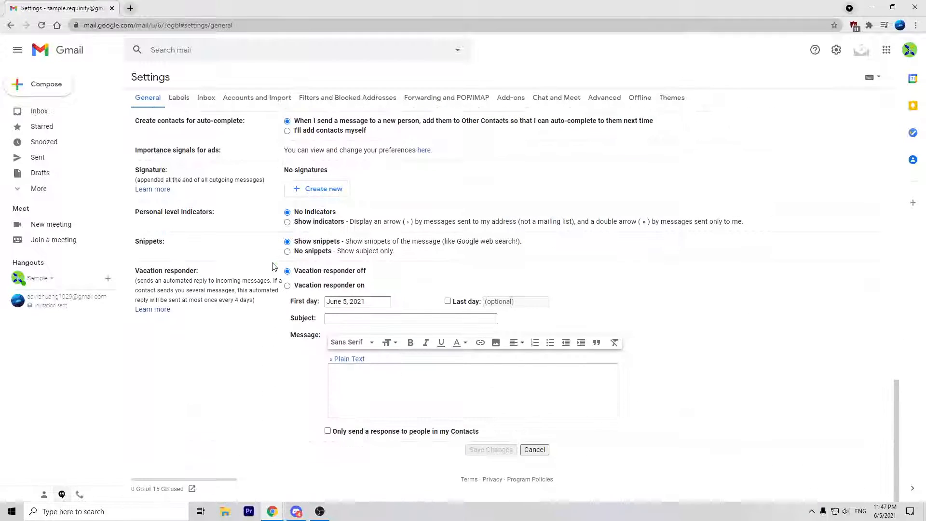
left_click(340, 376)
Step: Draft a vacation reply starting 'Hi! I' with first and last days set, then cancel unsaved
mouse_move(152, 270)
left_mouse_down()
mouse_move(261, 310)
mouse_move(263, 302)
mouse_move(130, 273)
mouse_move(261, 301)
mouse_move(208, 290)
mouse_move(133, 120)
mouse_move(136, 268)
left_mouse_up()
left_click(137, 270)
left_click(261, 301)
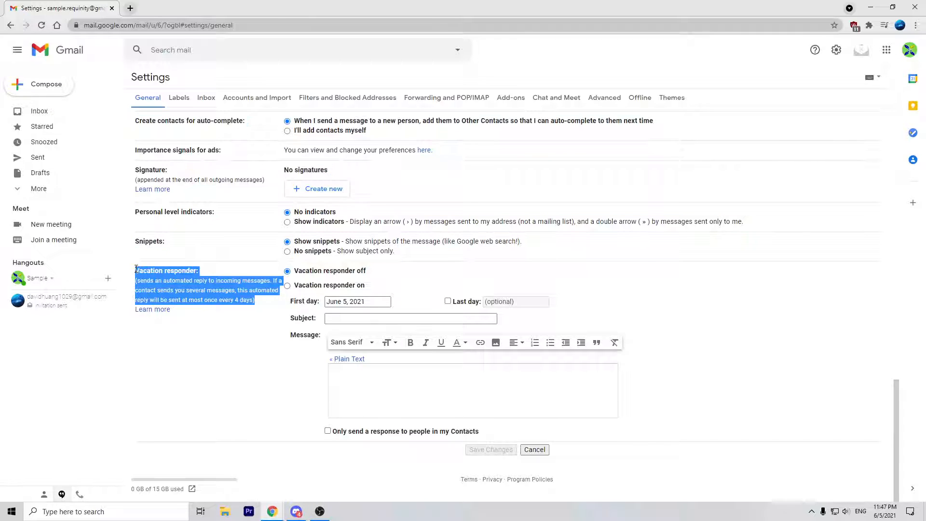
left_click(136, 269)
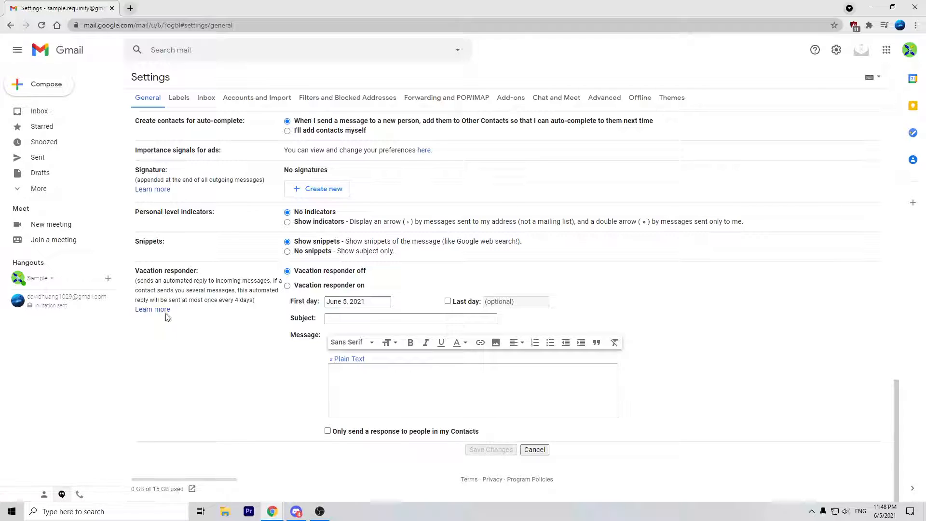
left_click(352, 394)
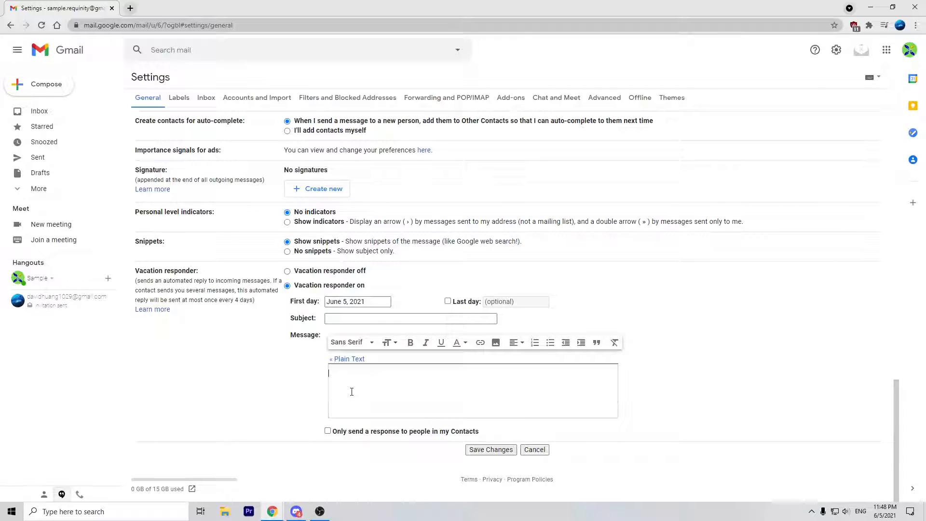
type("Hi! I'm out on vacation right now!")
left_click(358, 301)
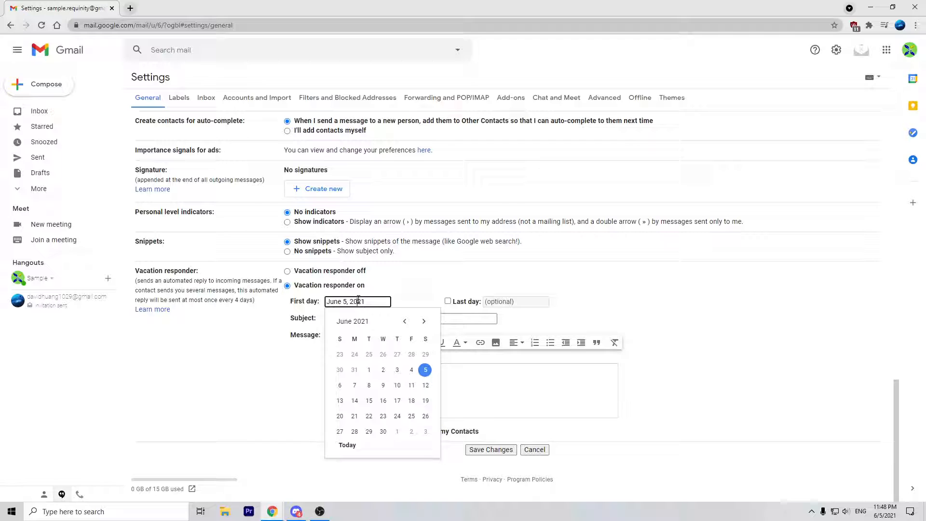
left_click(448, 301)
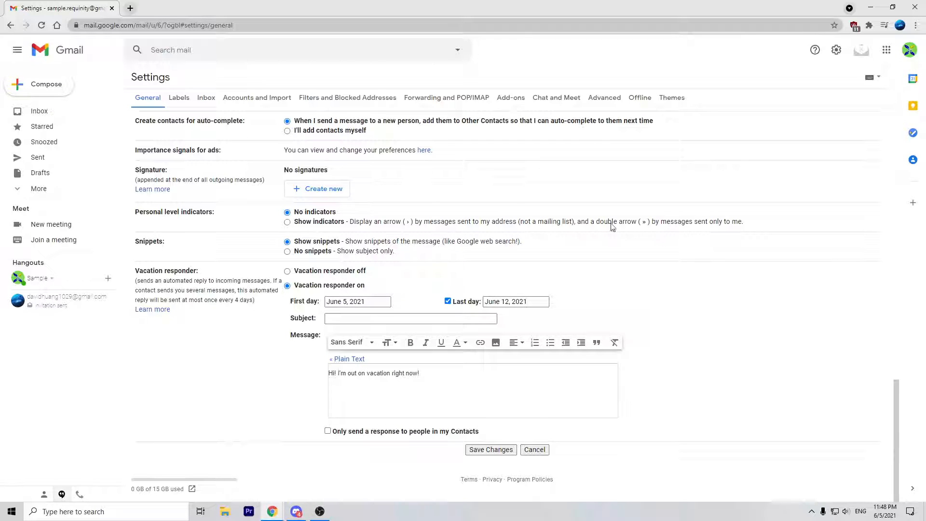
left_click(533, 450)
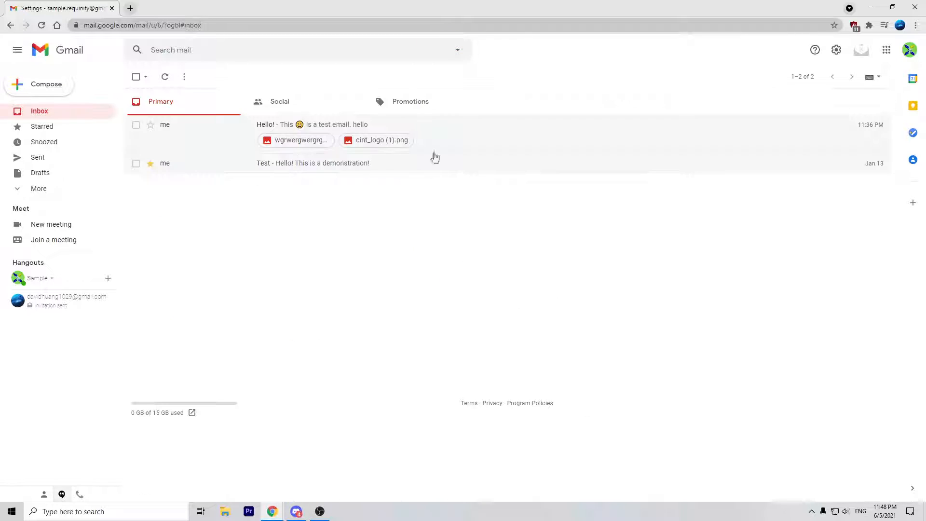
Step: Open Google Drive's My Drive from the Google apps grid, then return to the Gmail tab
left_click(886, 50)
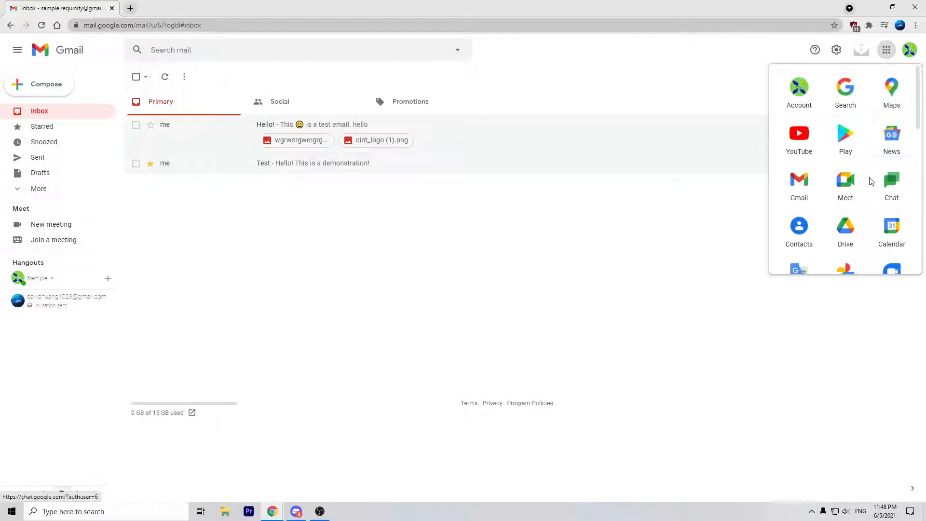
scroll(850, 169, "down", 4)
scroll(849, 193, "up", 4)
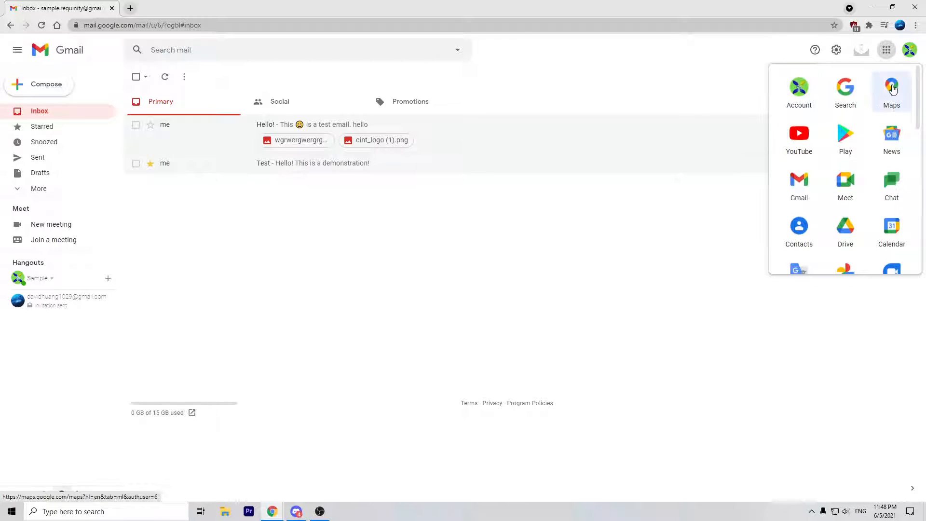
scroll(859, 177, "down", 3)
left_click(845, 101)
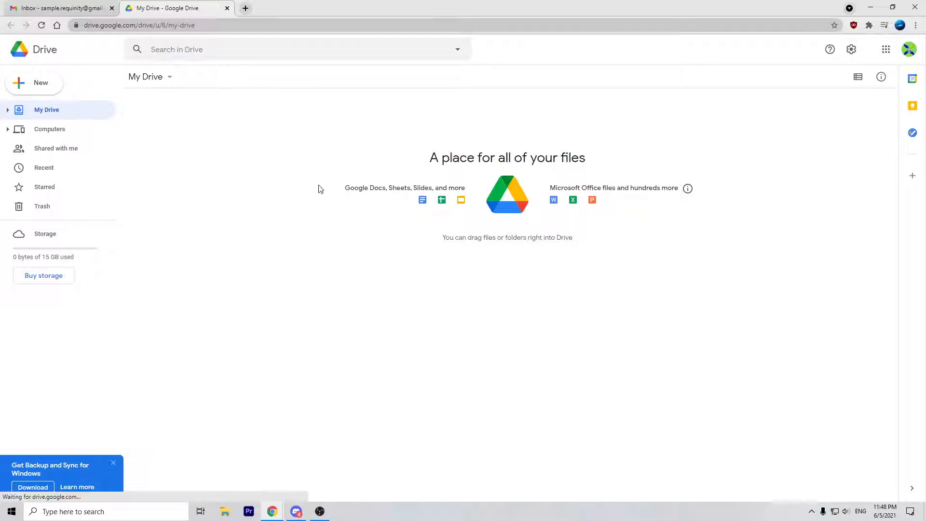
left_click(63, 8)
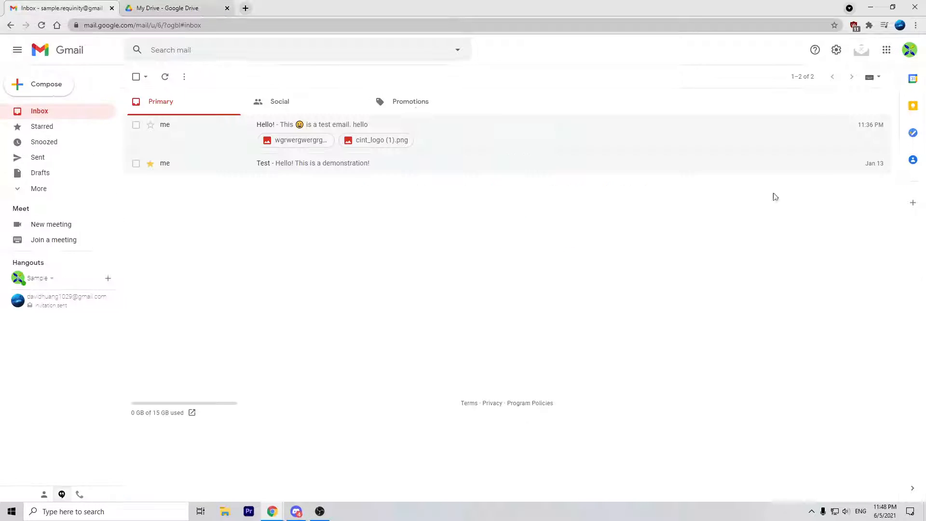
left_click(910, 49)
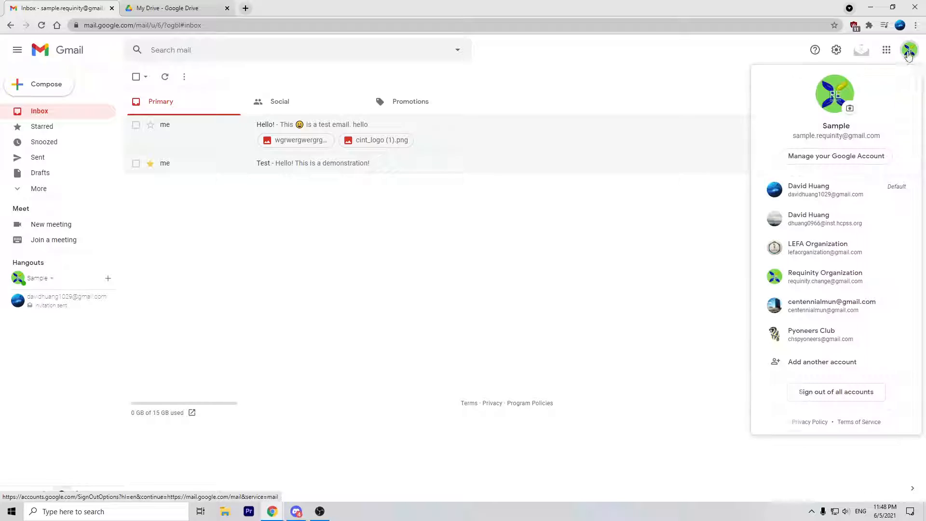
left_click(503, 248)
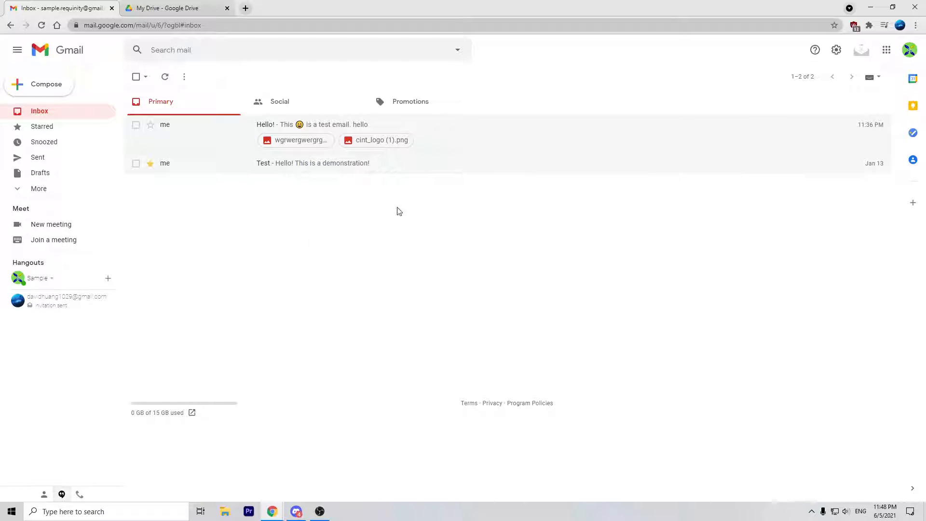
left_click(910, 49)
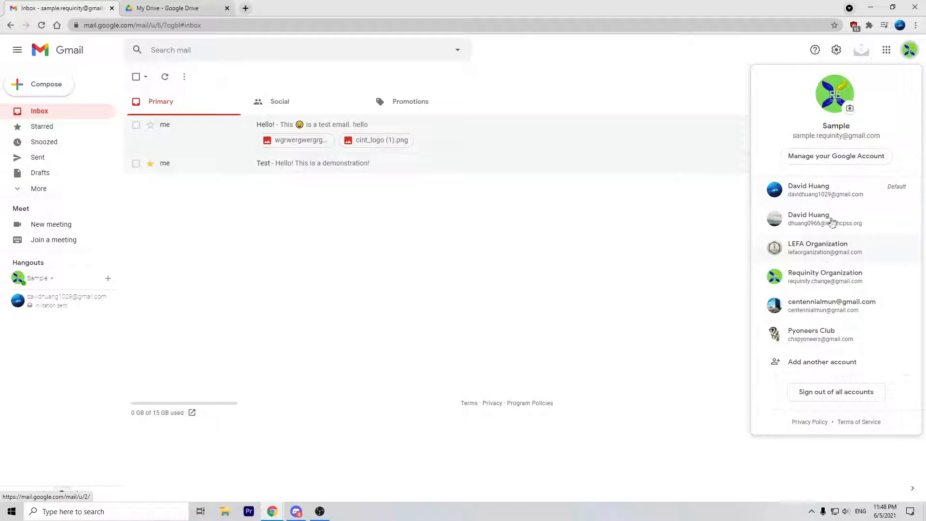
left_click(848, 111)
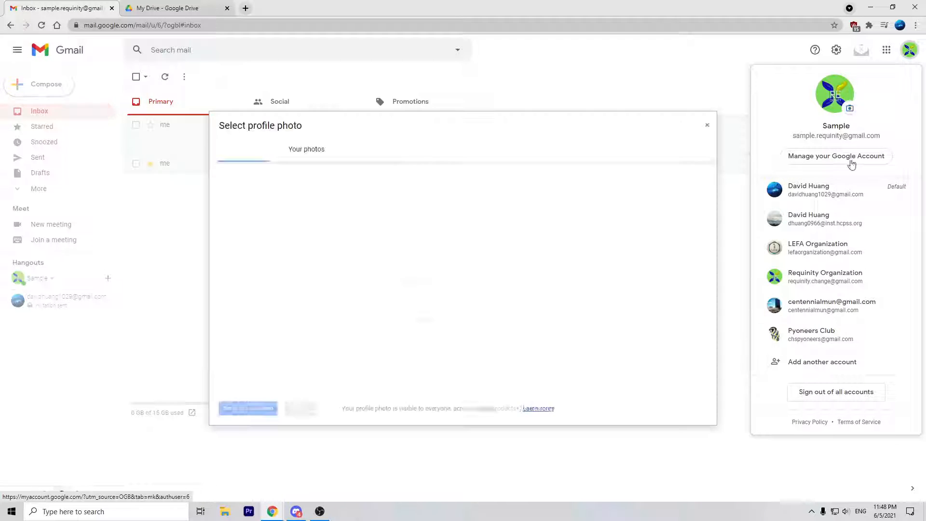
left_click(707, 127)
left_click(584, 242)
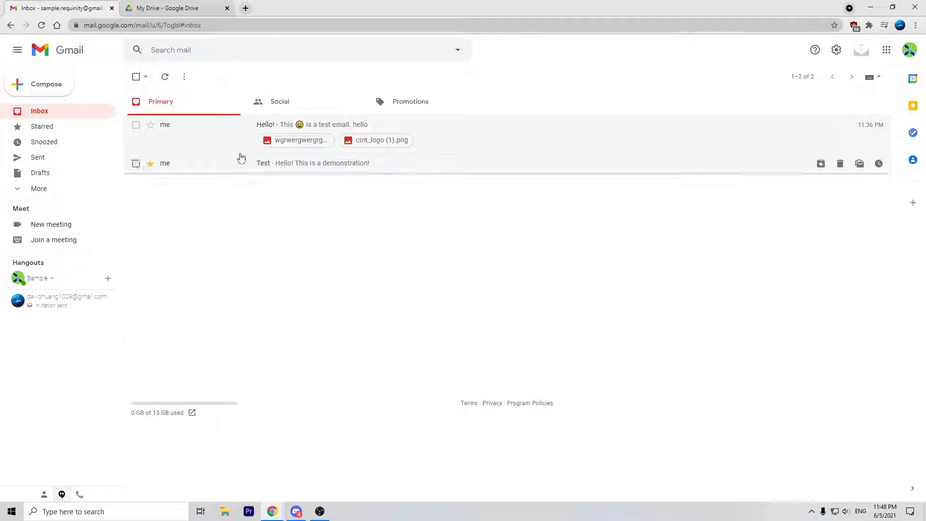
Step: Expand the sidebar to show all labels, then open and close the Quick settings panel
left_click_drag(52, 198, 63, 314)
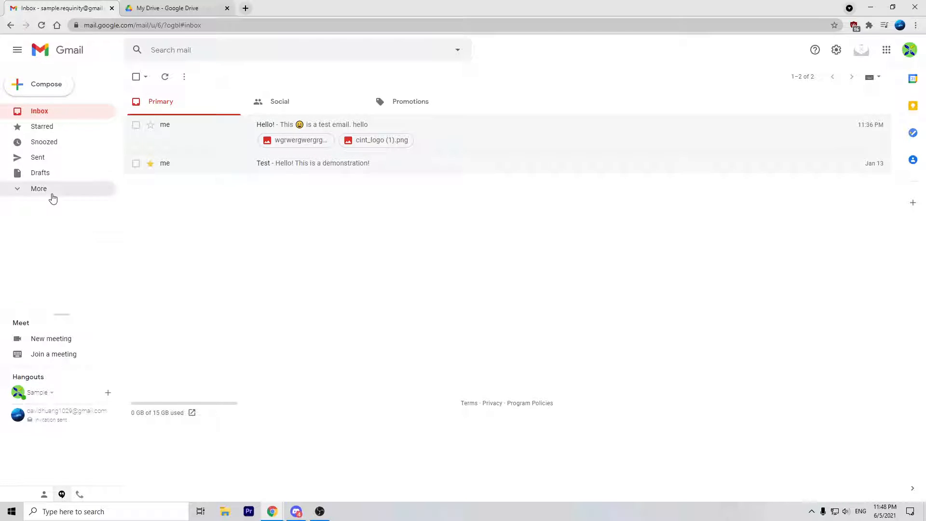
left_click(51, 192)
scroll(46, 174, "up", 1)
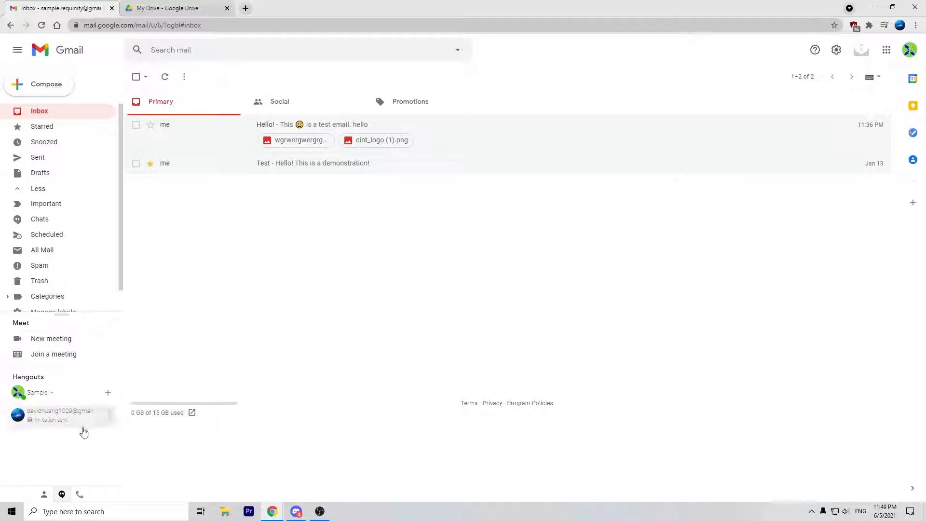
left_click(837, 50)
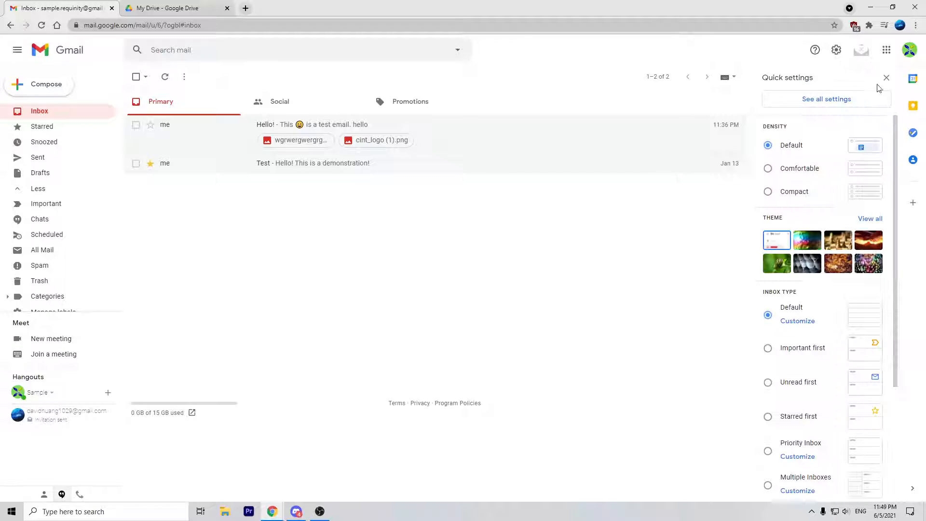
left_click(886, 78)
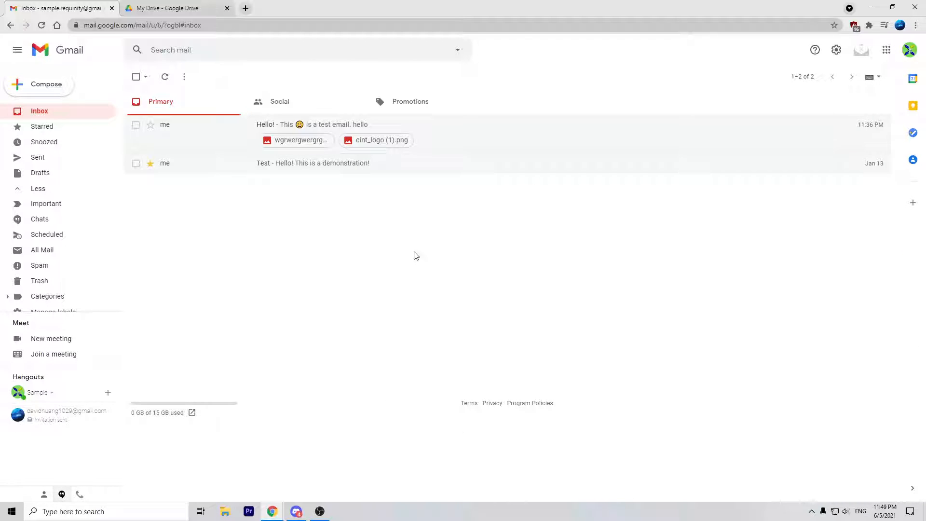